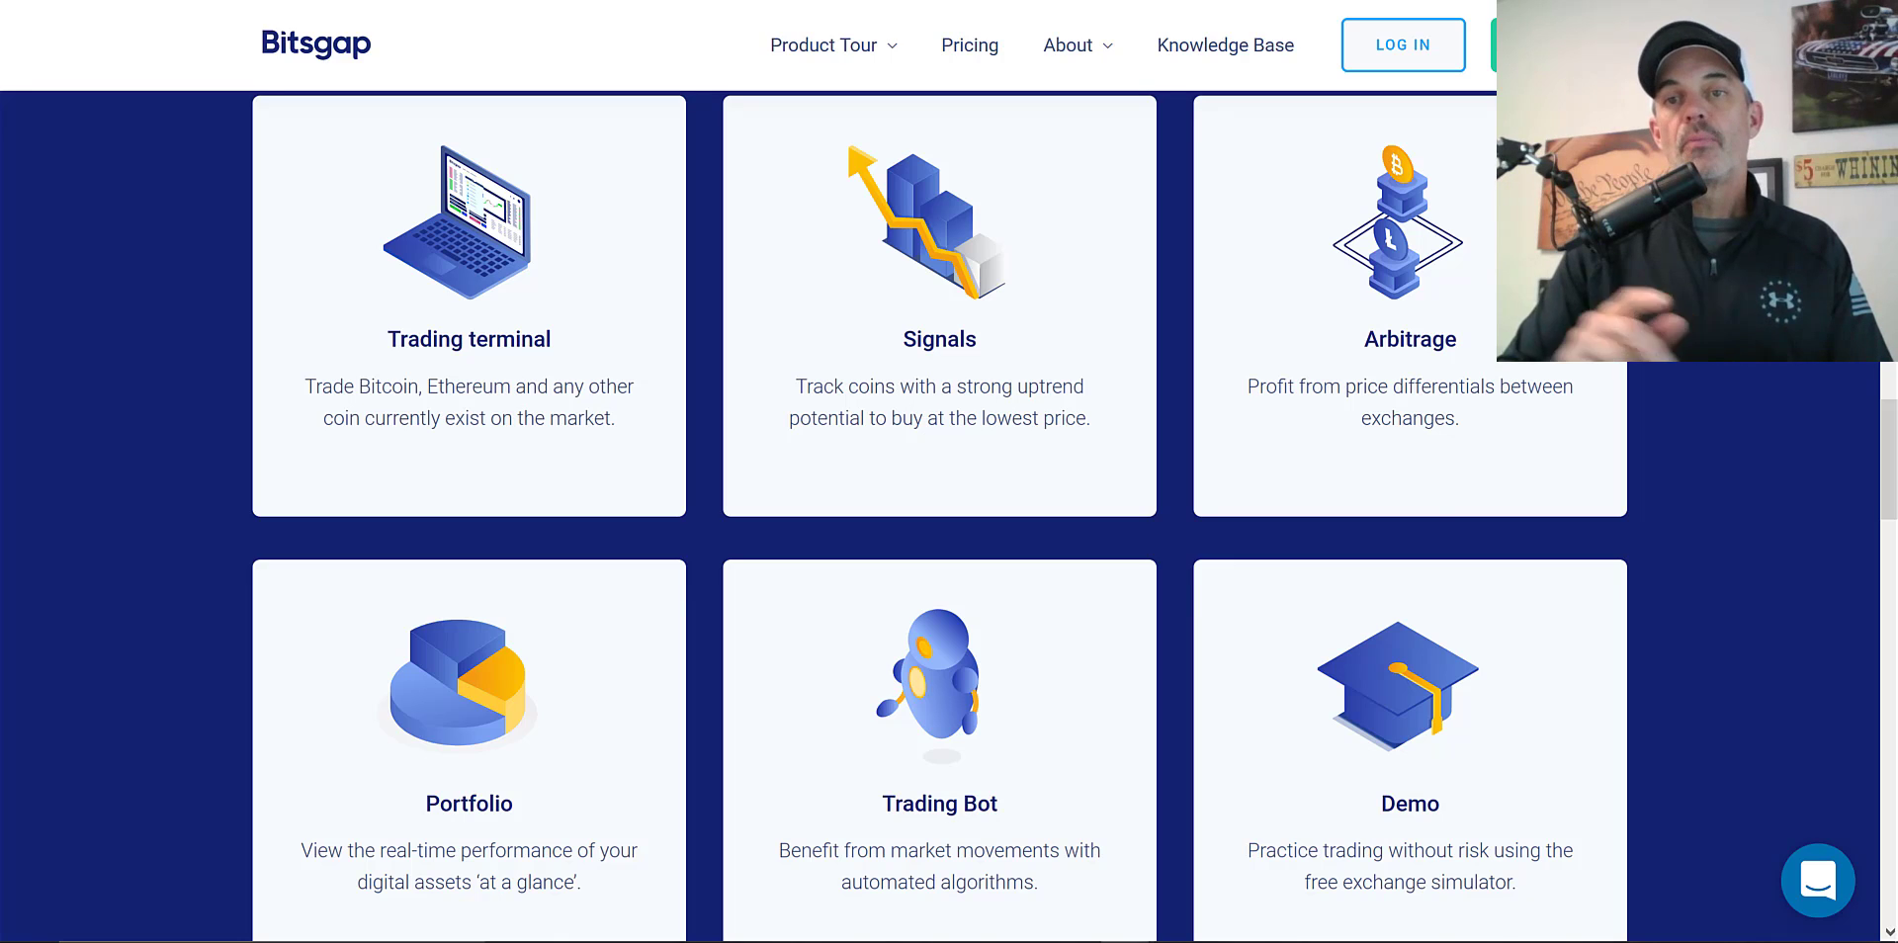
- Bring up the Bitsgap features section with its six tool cards, focusing on Arbitrage
mouse_move(1415, 210)
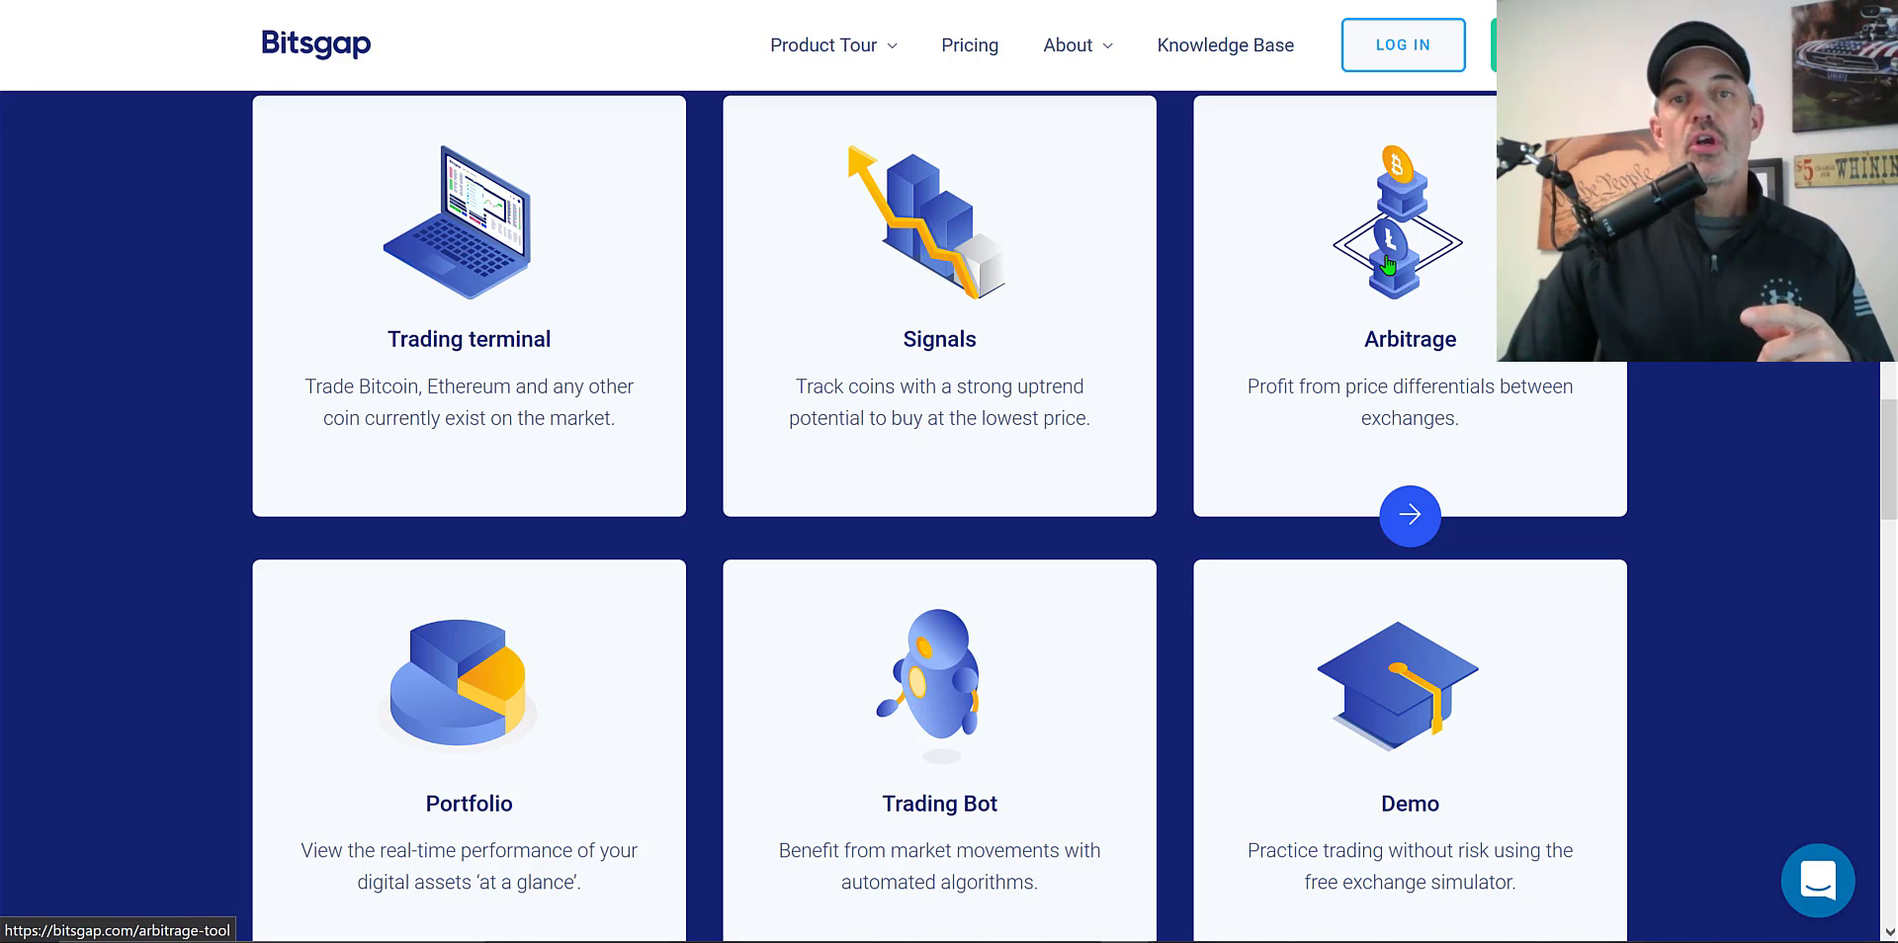
- Highlight the '2 Active Trading Bots' feature and Arbitrage in the Advanced pricing plan
scroll(1384, 257, up, 1)
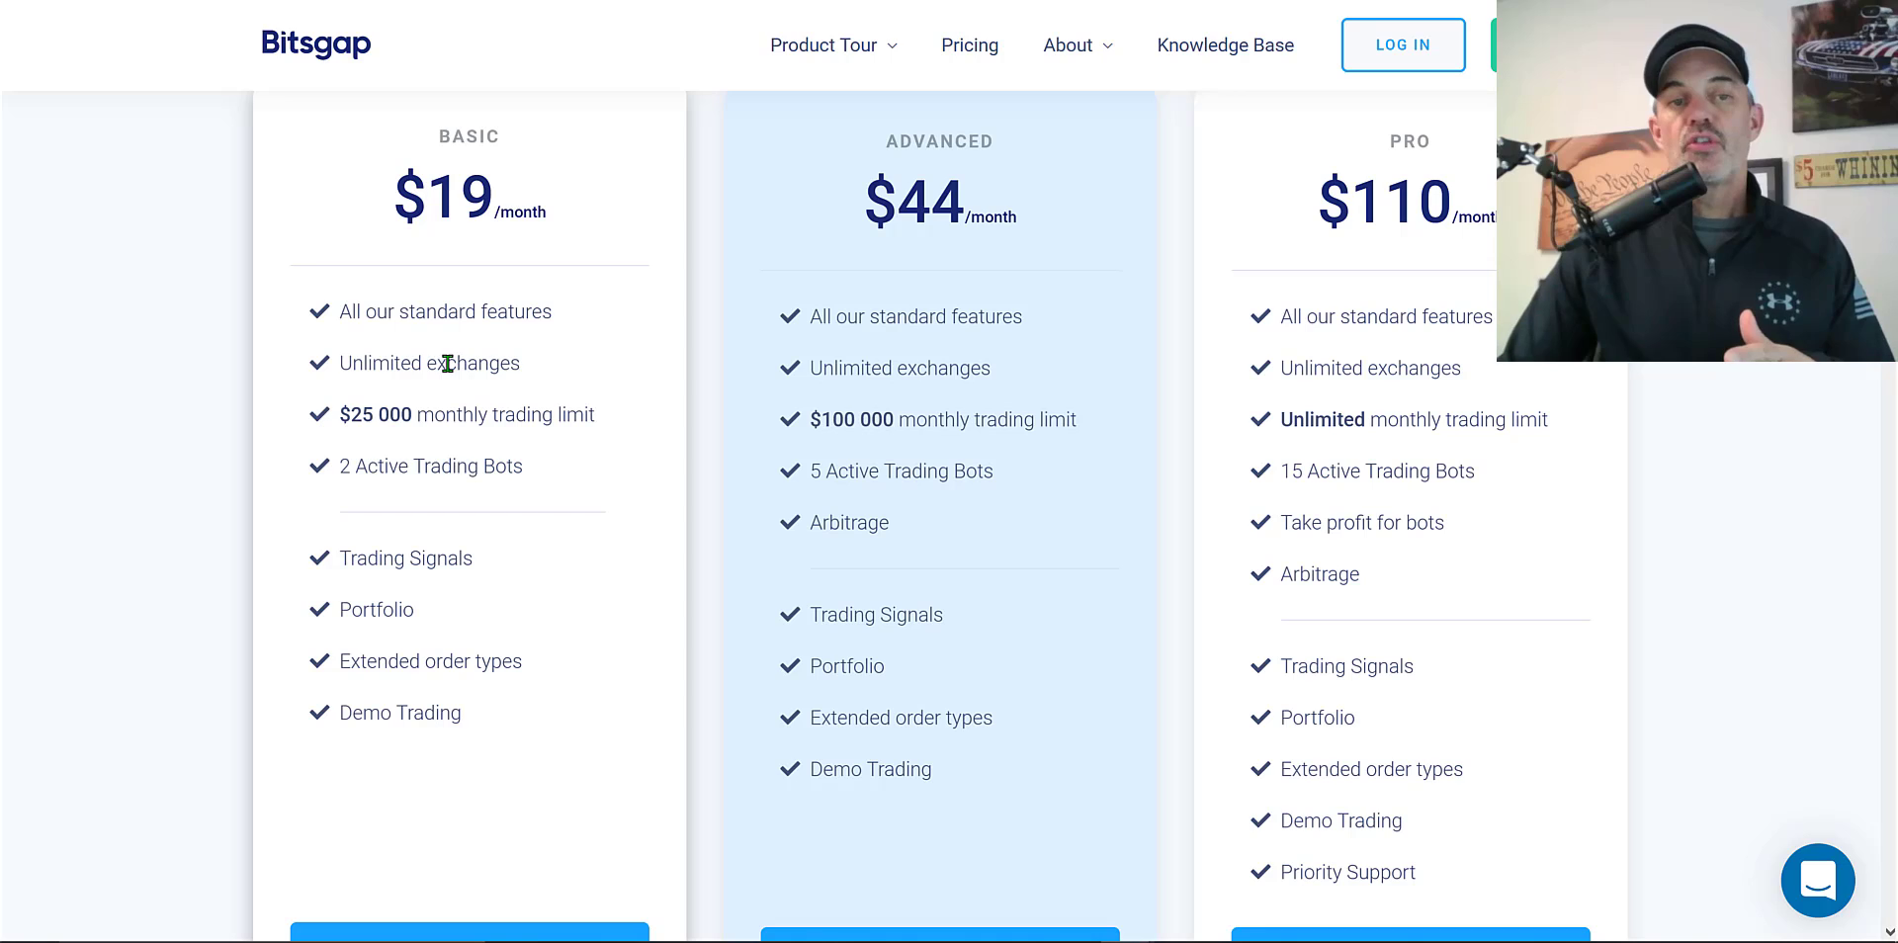
drag(344, 463, 534, 465)
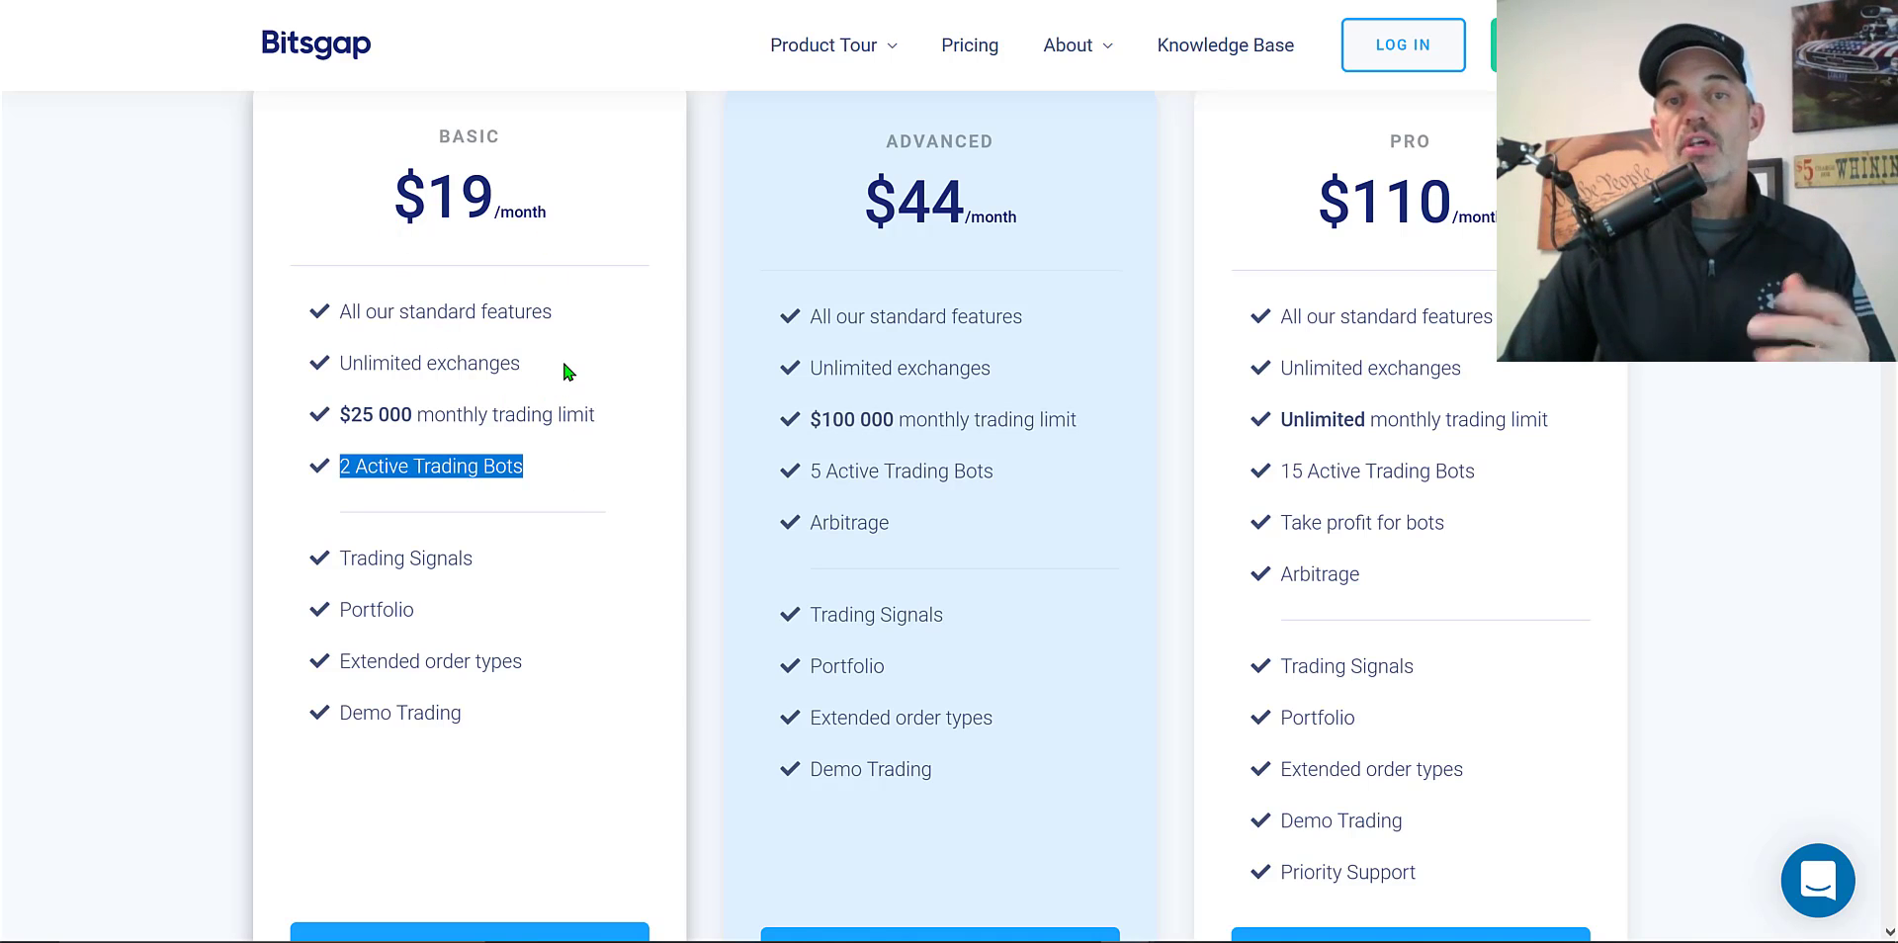
double_click(849, 521)
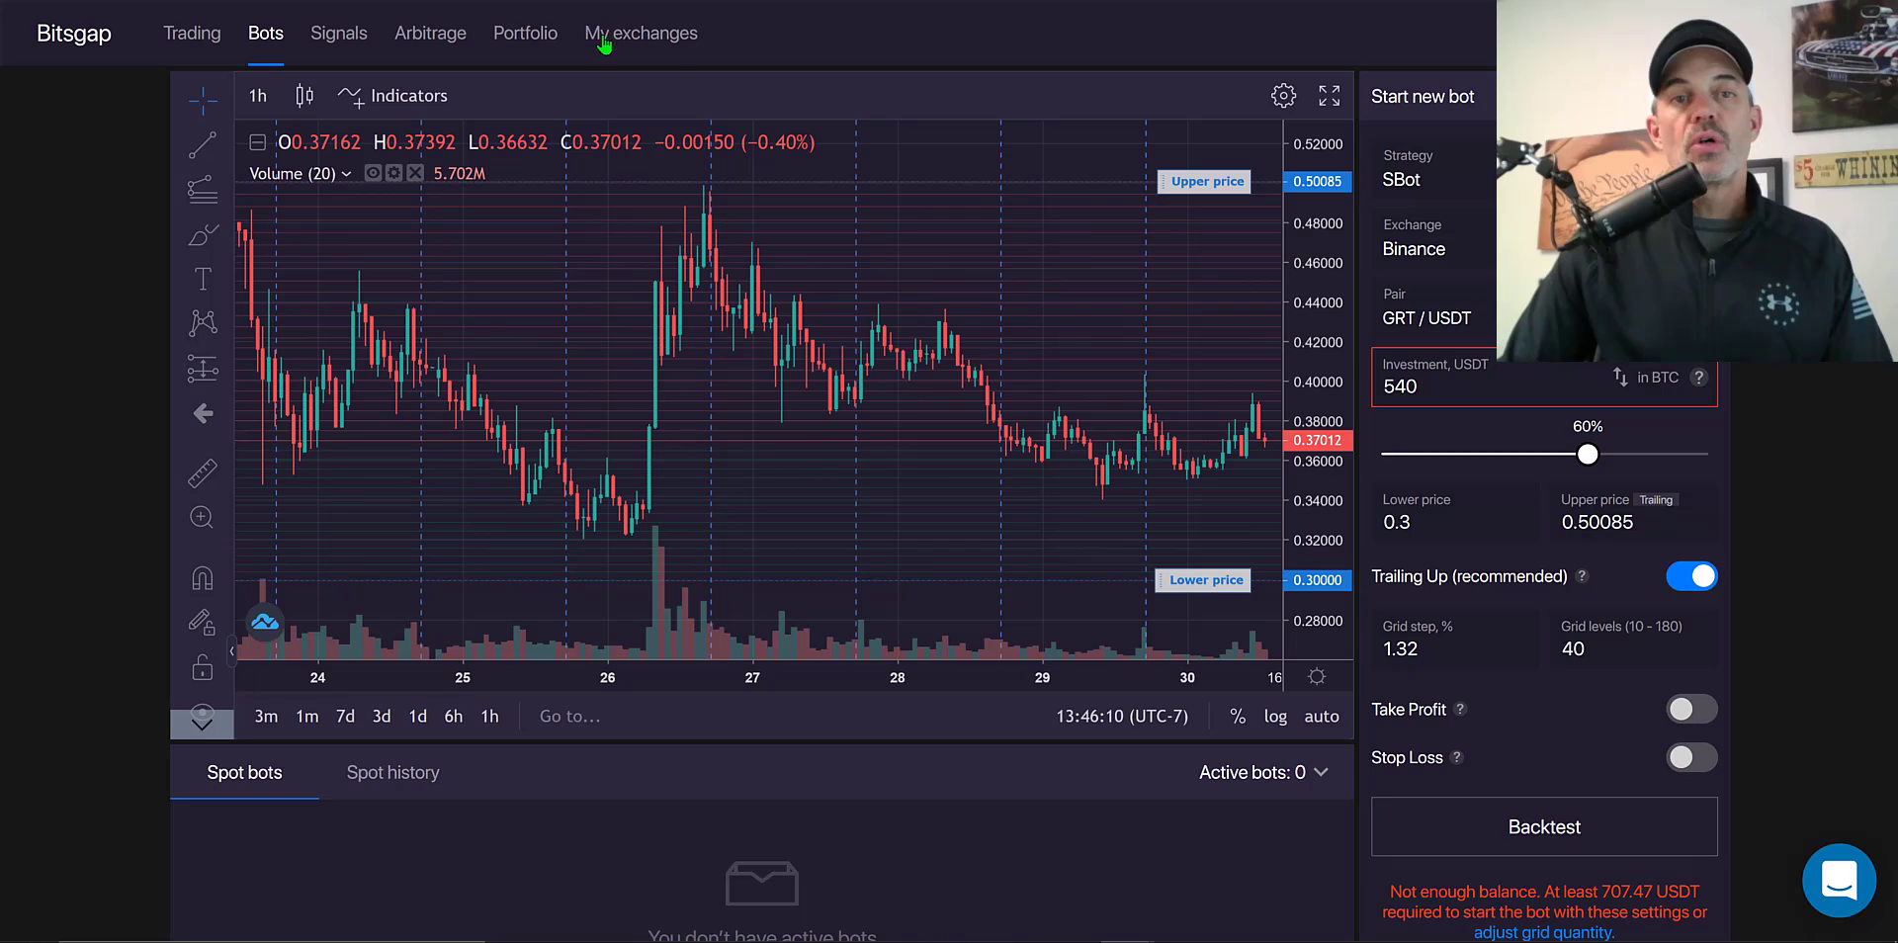
- Start adding a new exchange connection and choose Binance US as the exchange
click(648, 44)
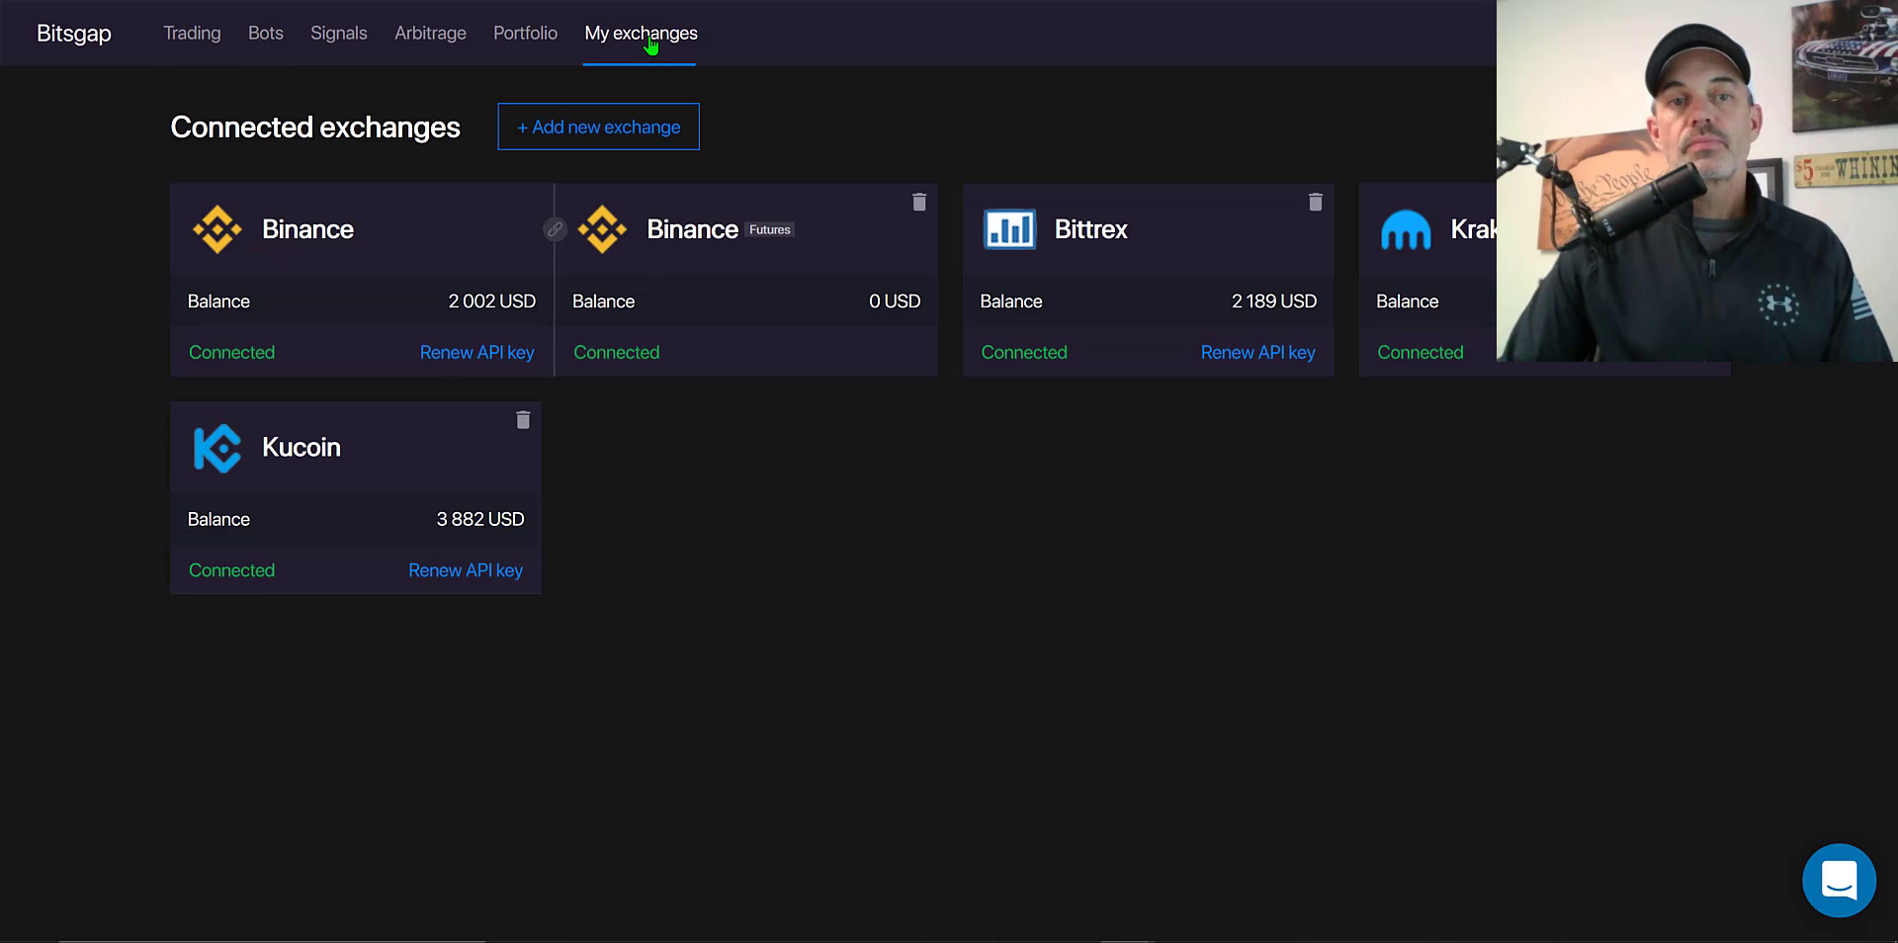
click(633, 131)
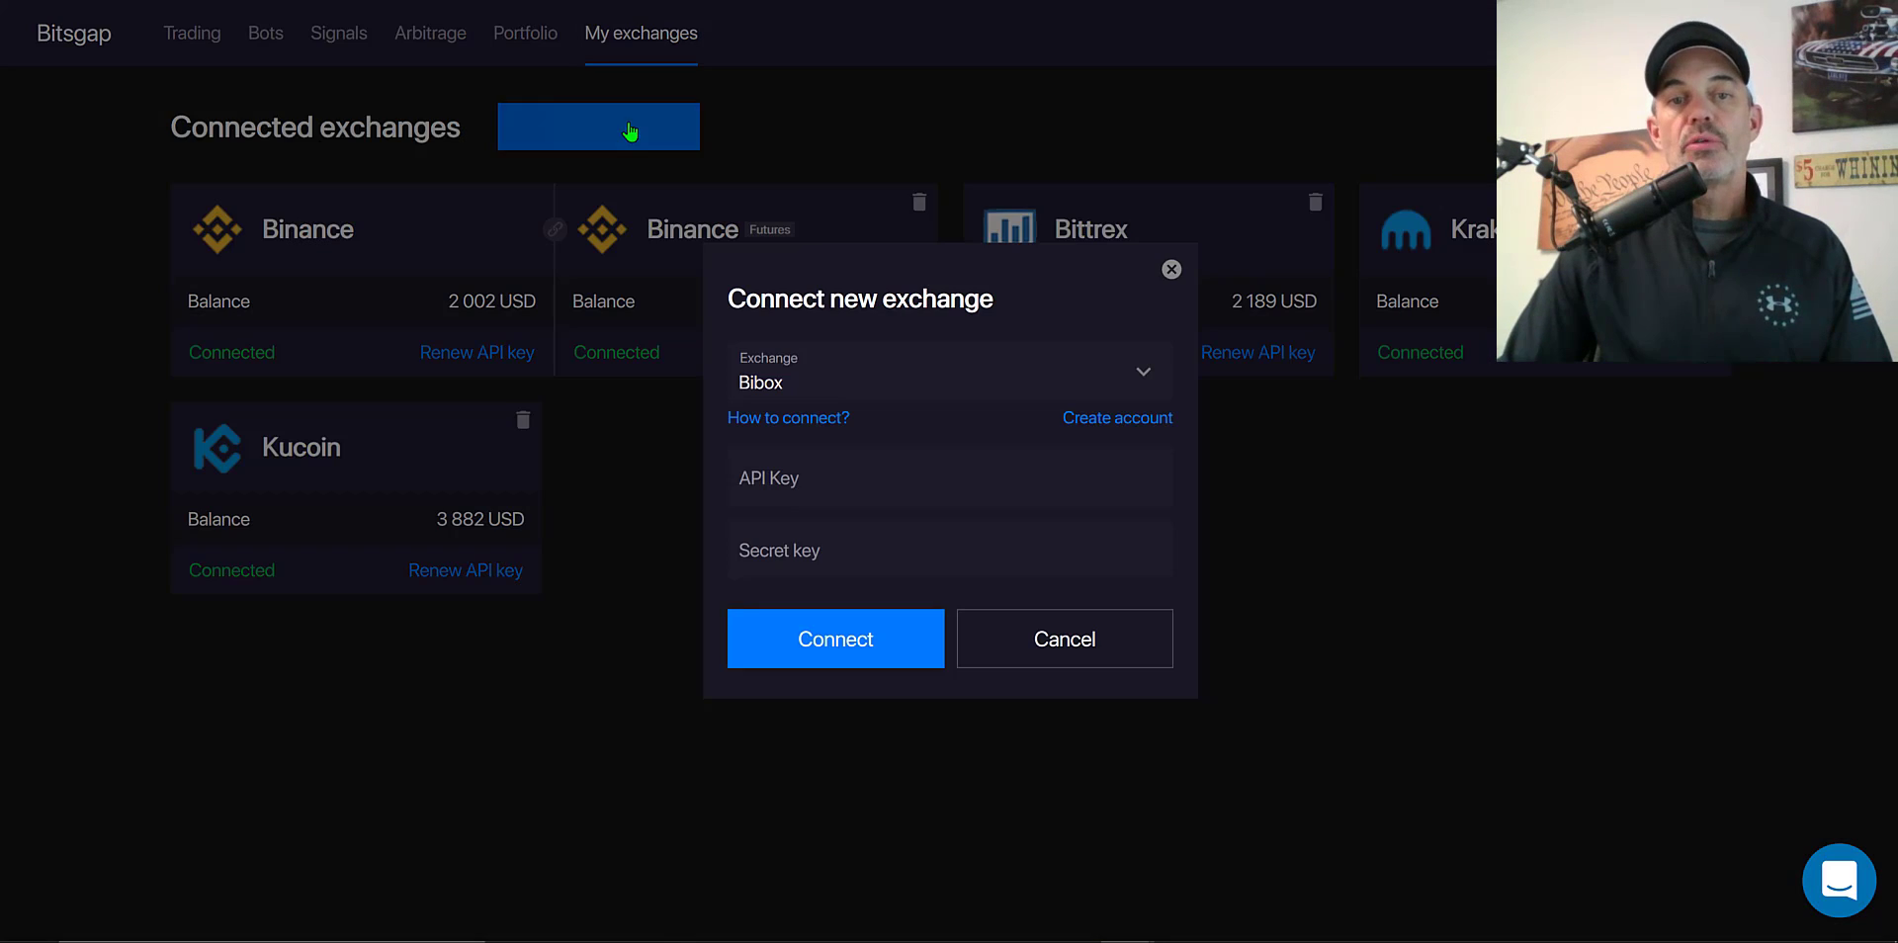
click(1147, 375)
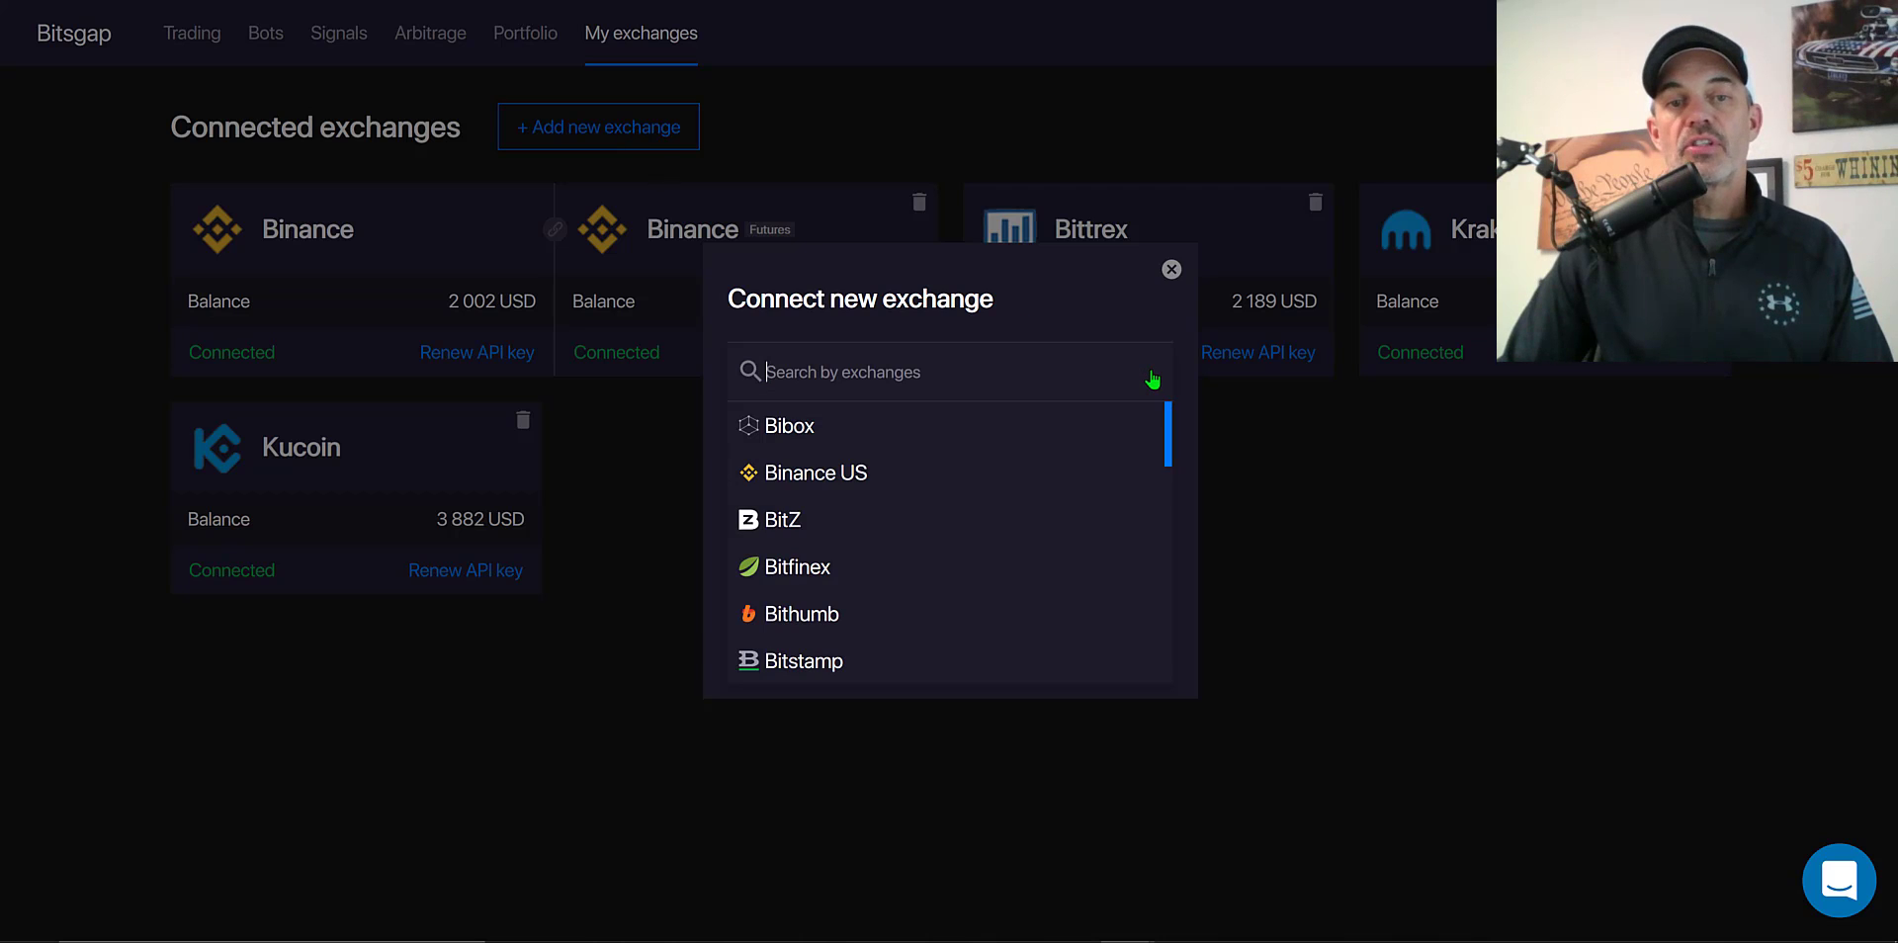
click(948, 478)
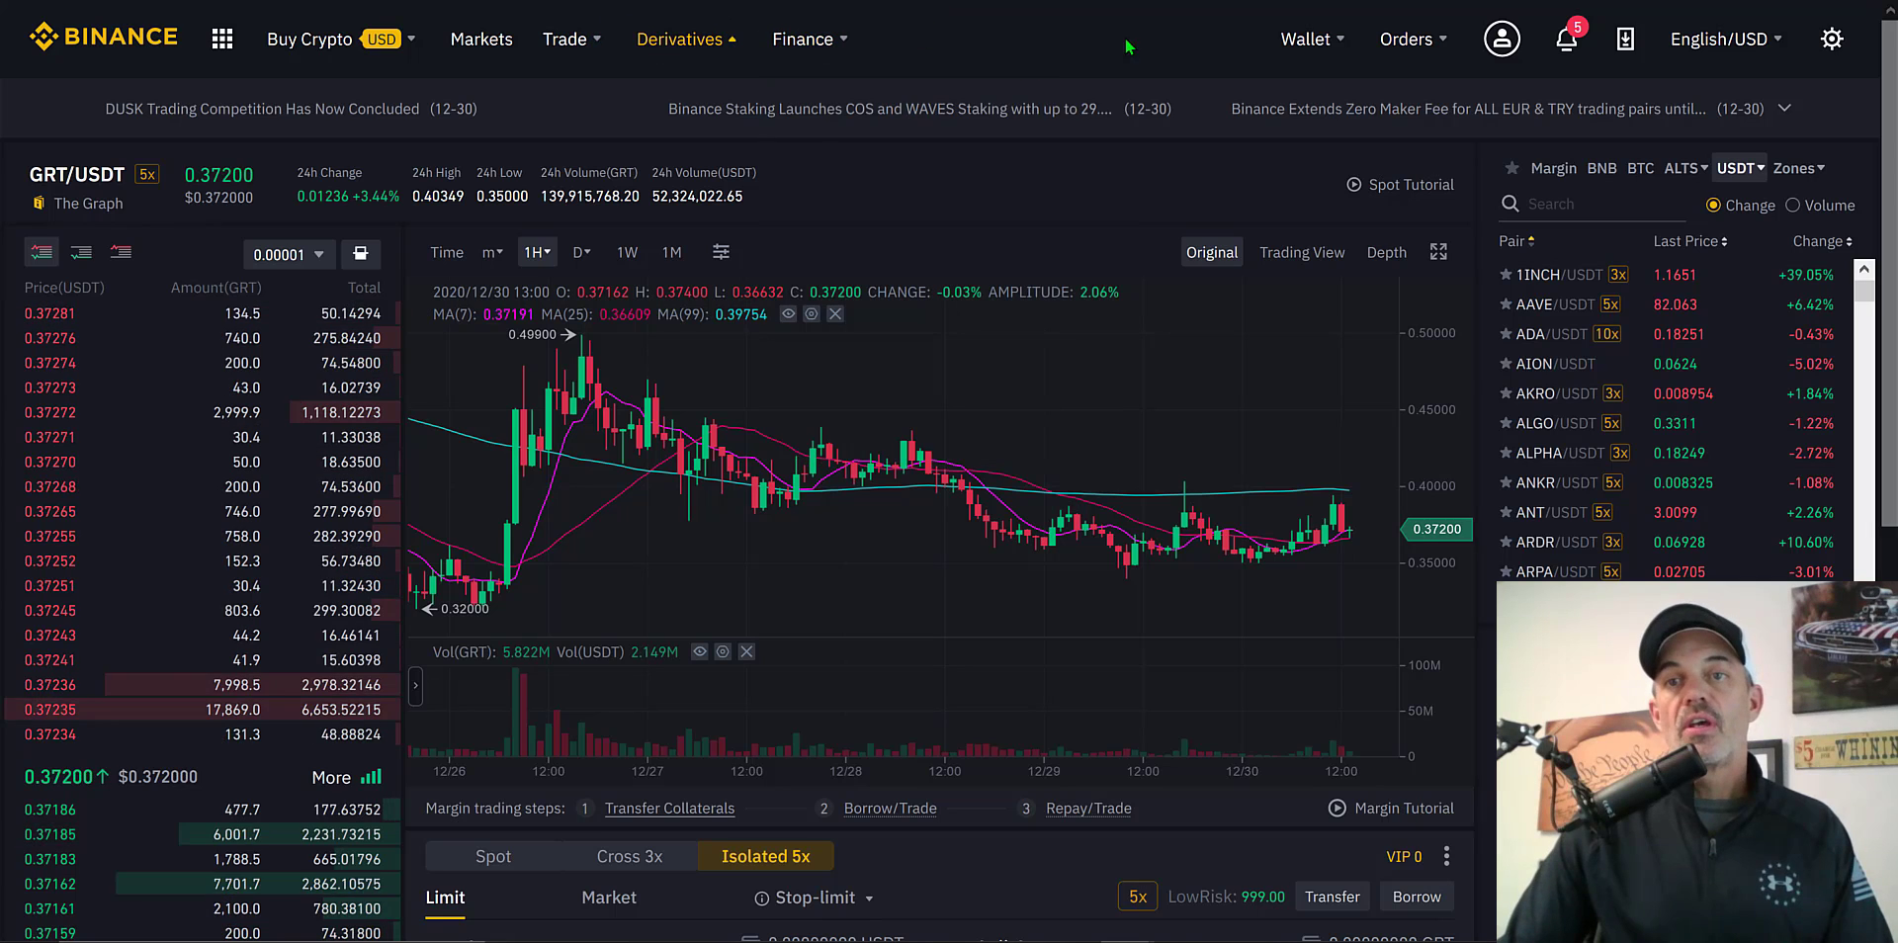
- In Binance API Management, label a new key 'BITS', cancel verification, and find the BITSGAP key
mouse_move(1479, 41)
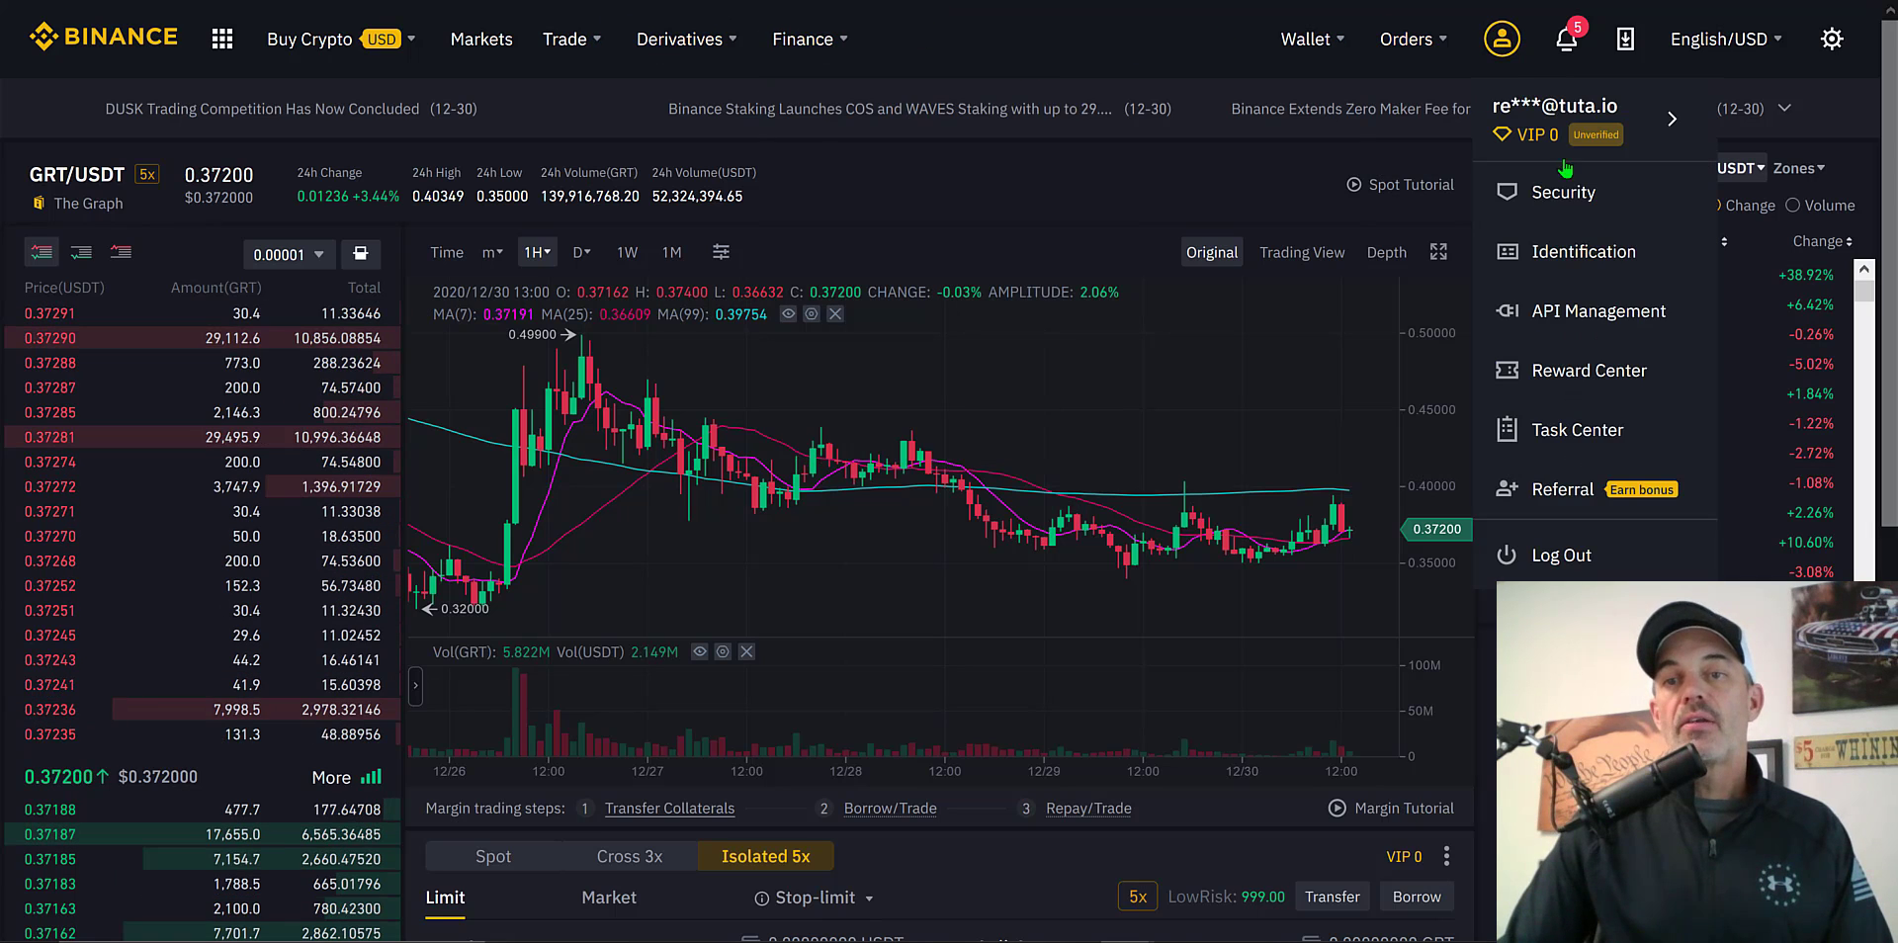
click(1609, 310)
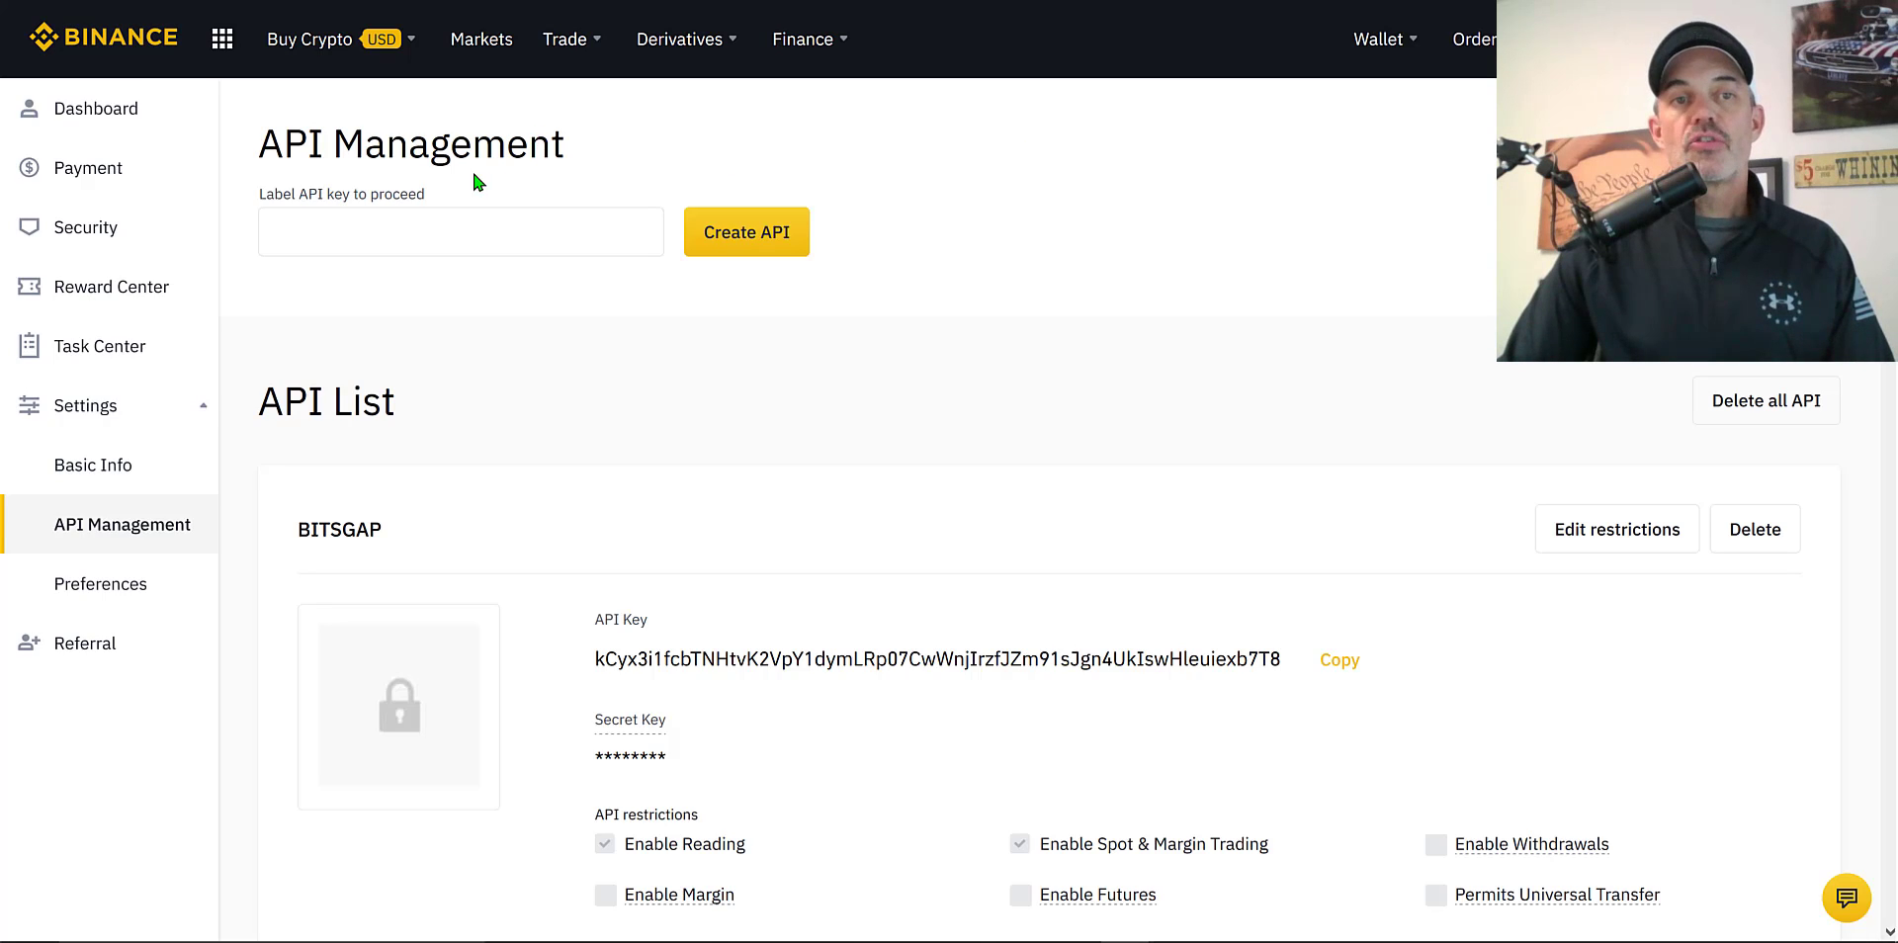
click(474, 228)
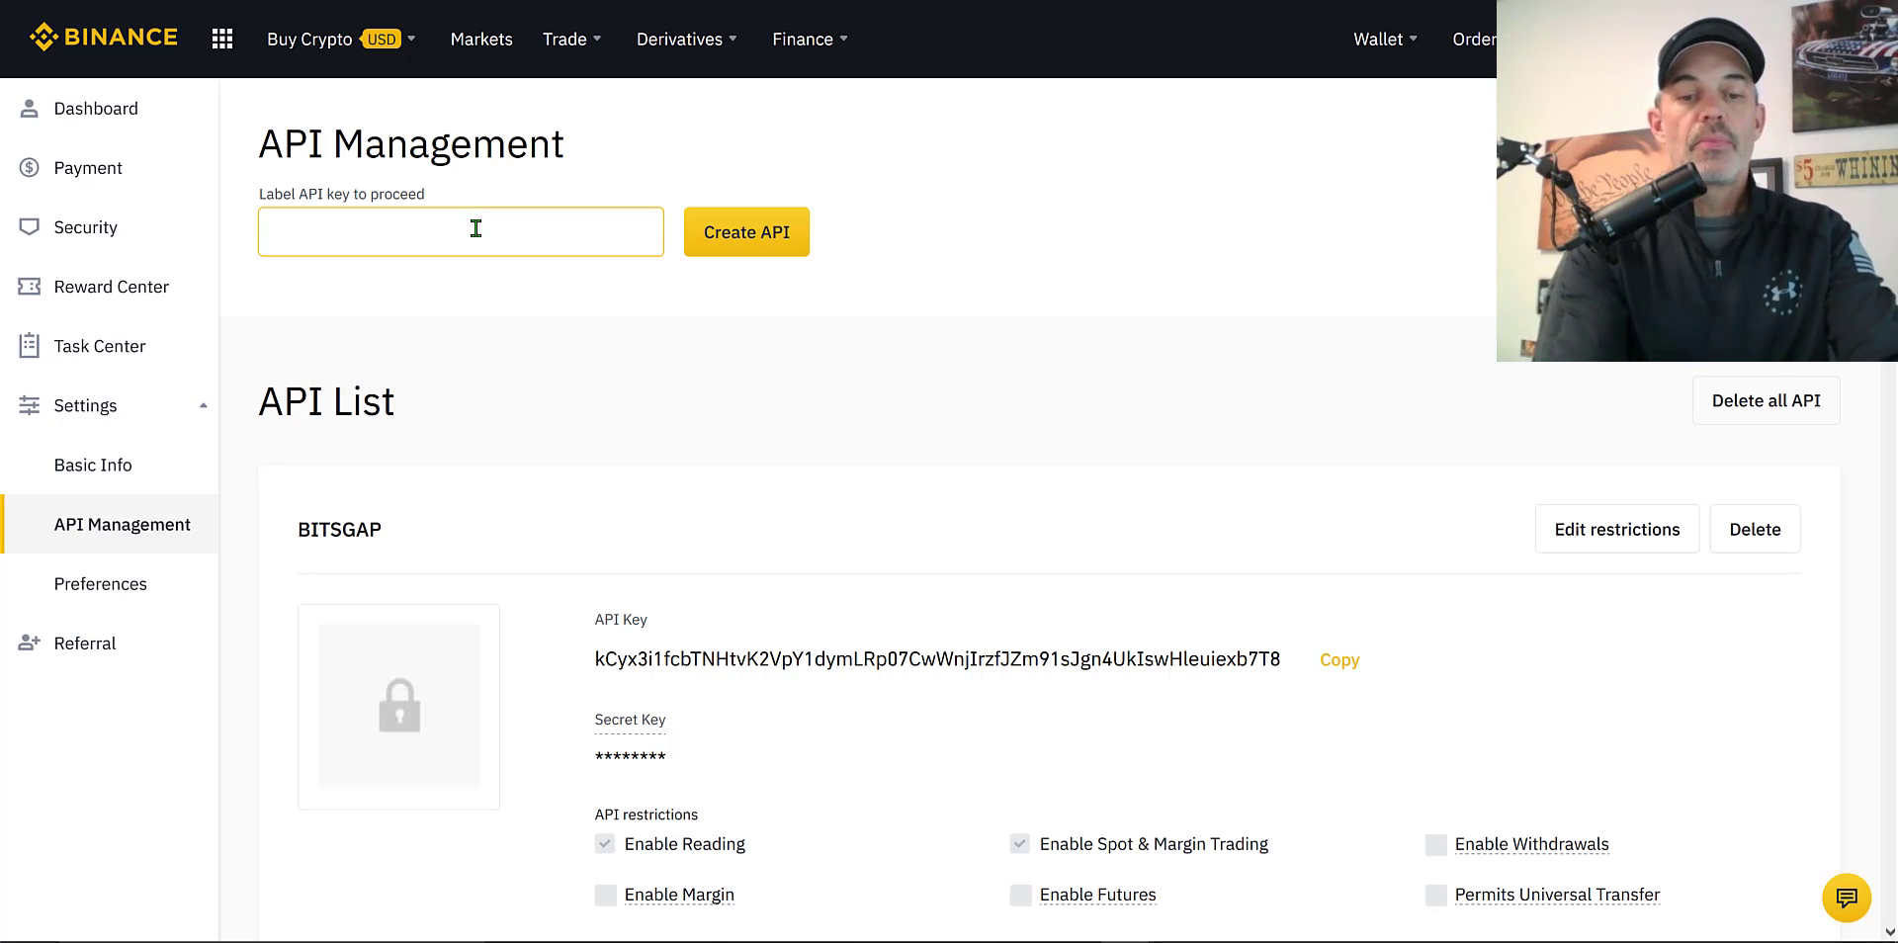
text(BITS)
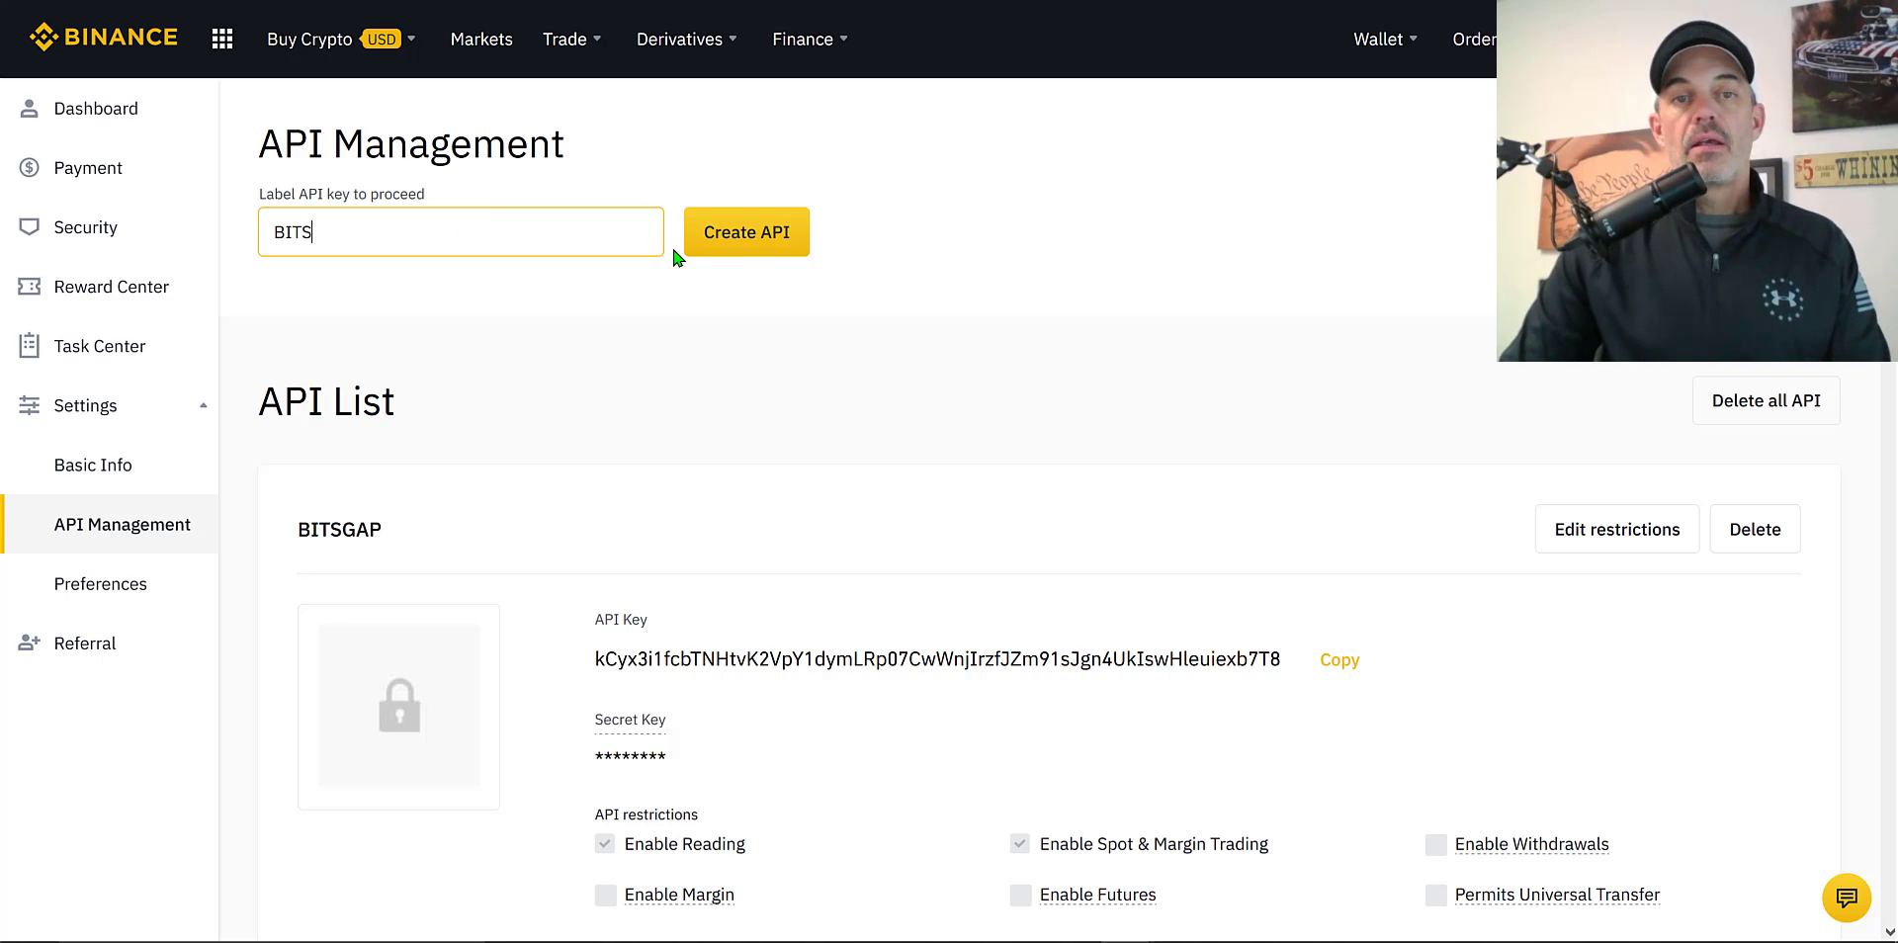
click(793, 236)
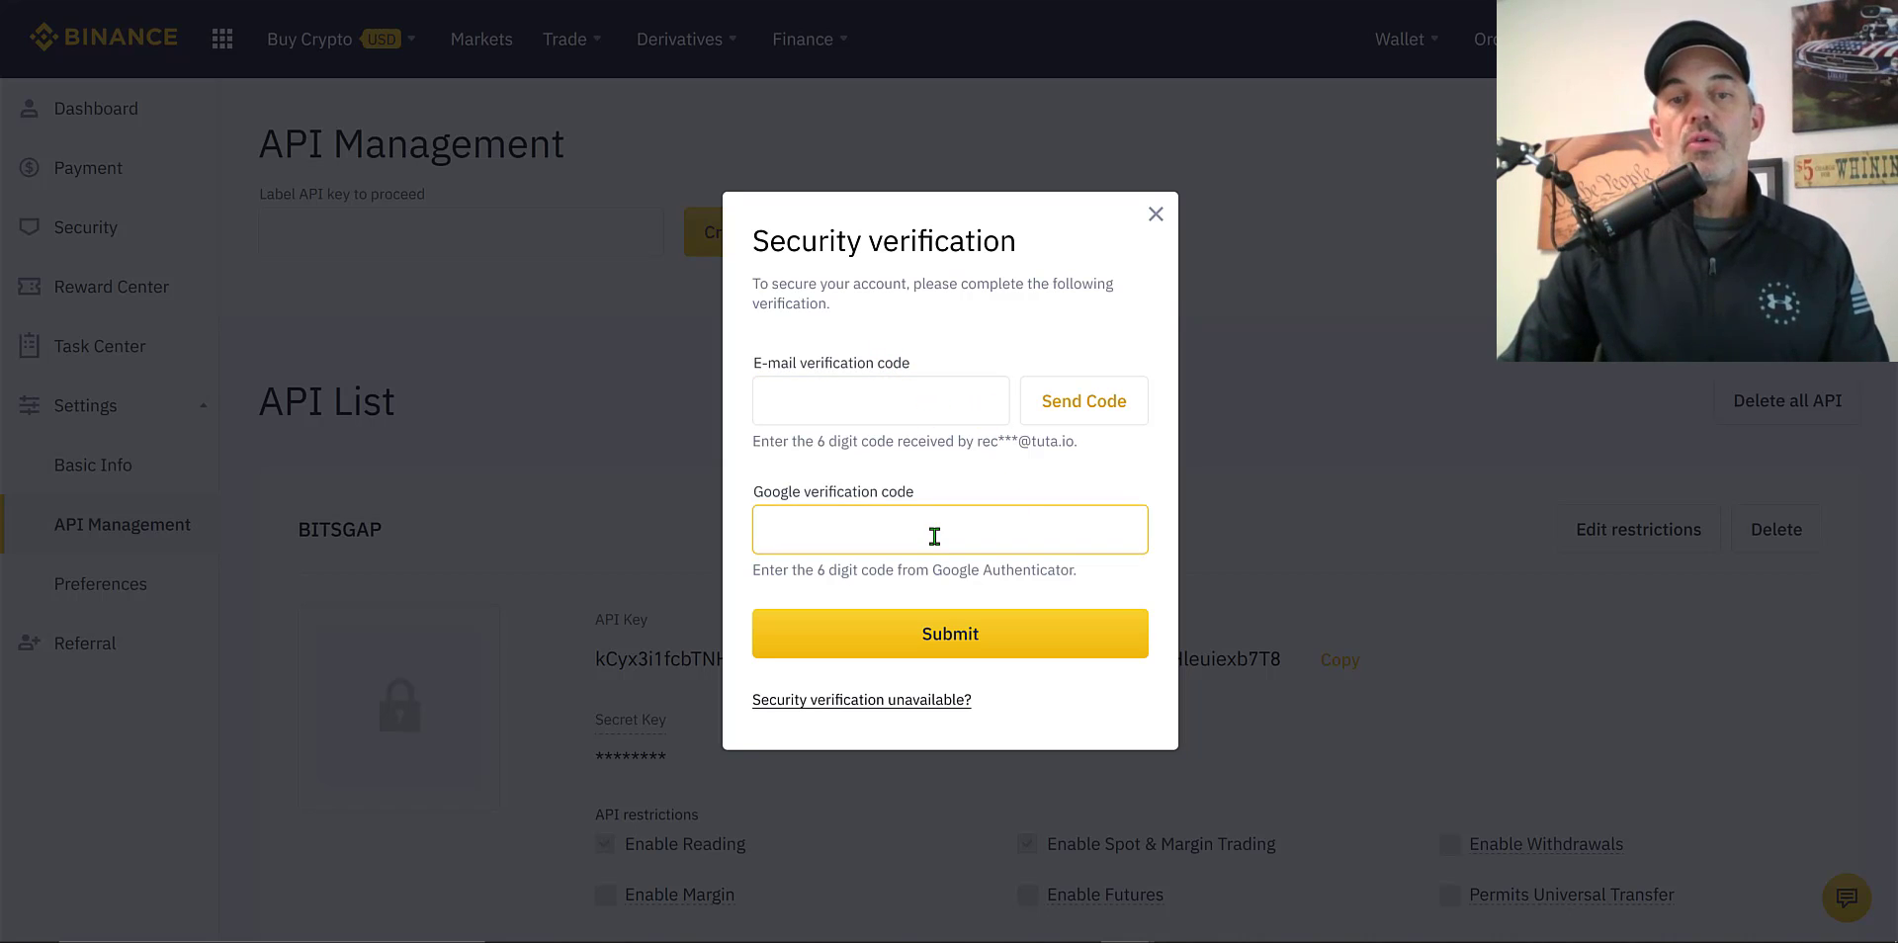
click(1154, 215)
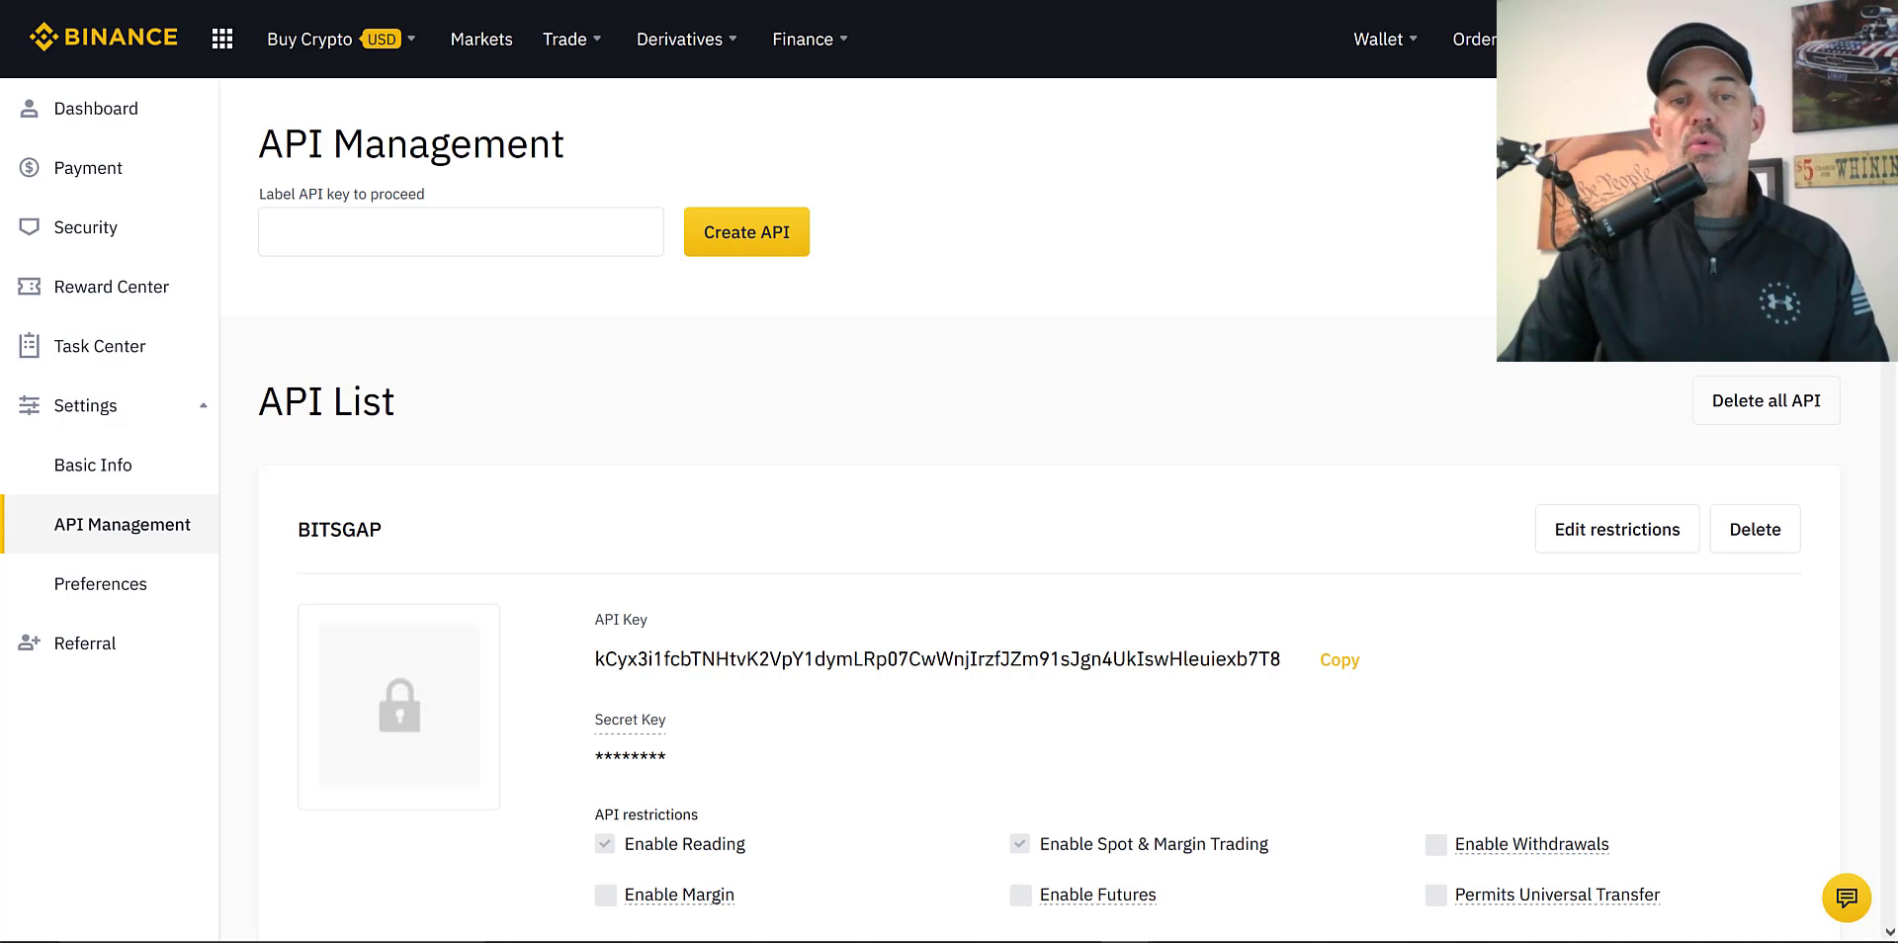
scroll(948, 494, down, 4)
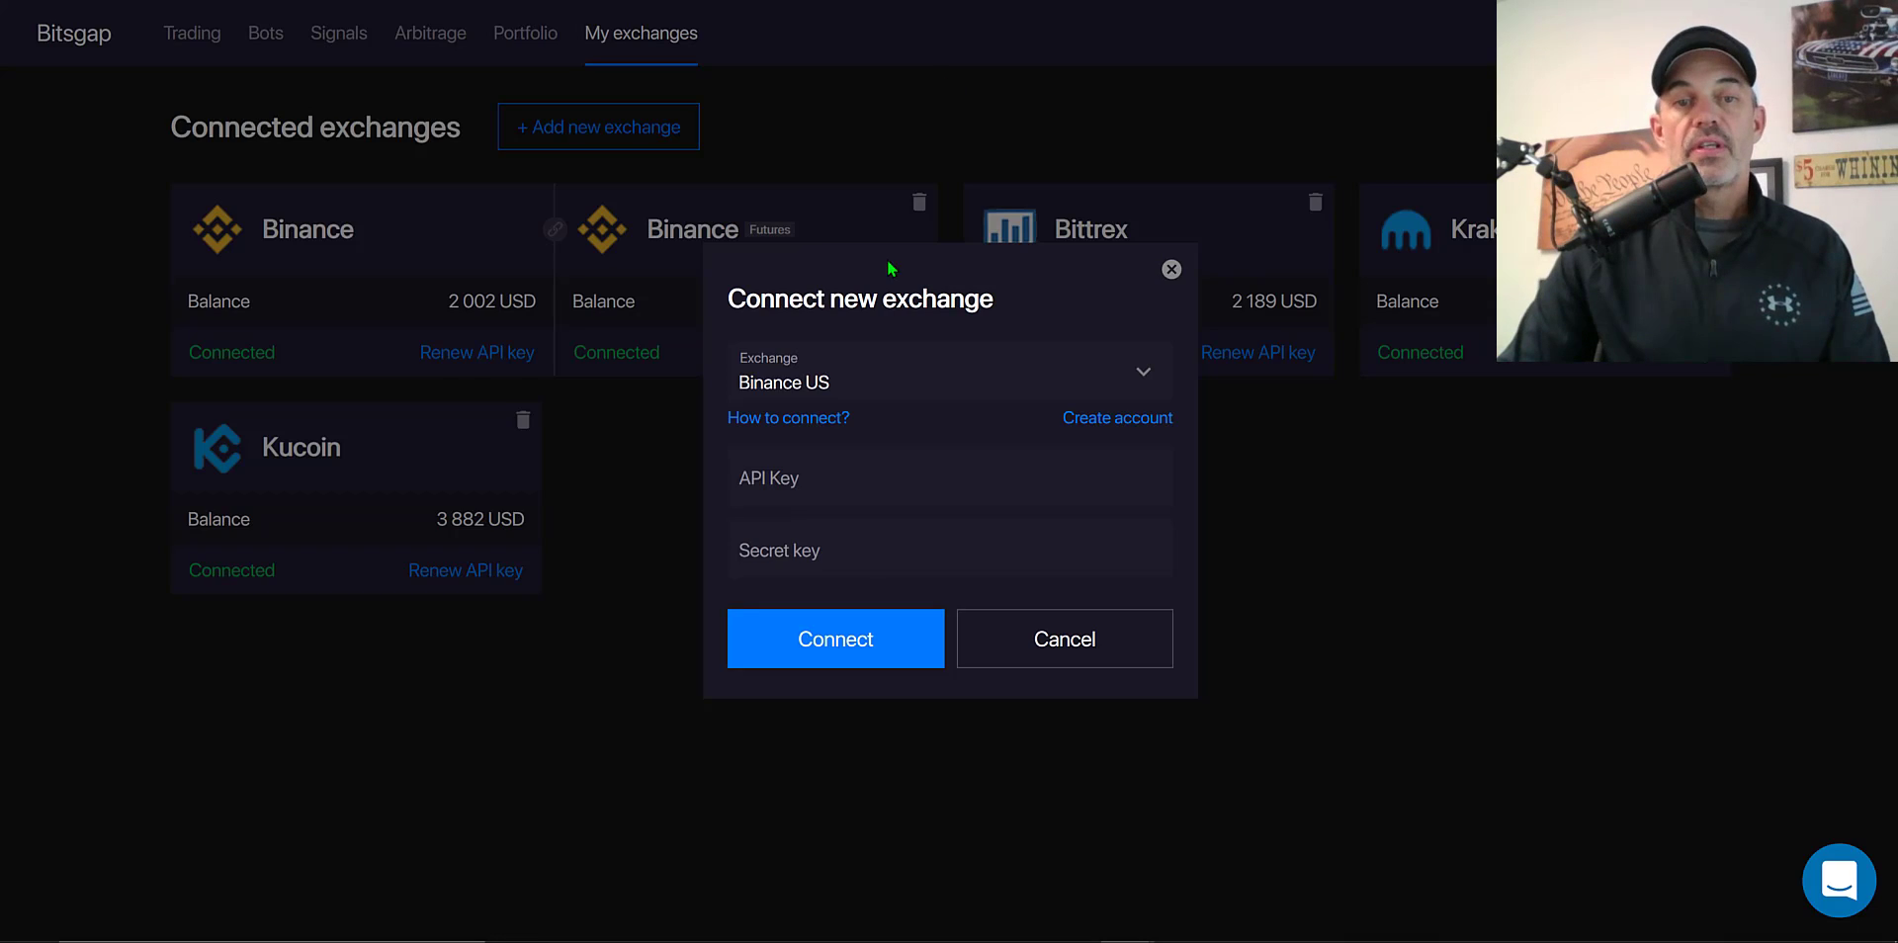
- Paste the API key and secret key and connect the Binance exchange
key(ctrl+v)
right_click(846, 560)
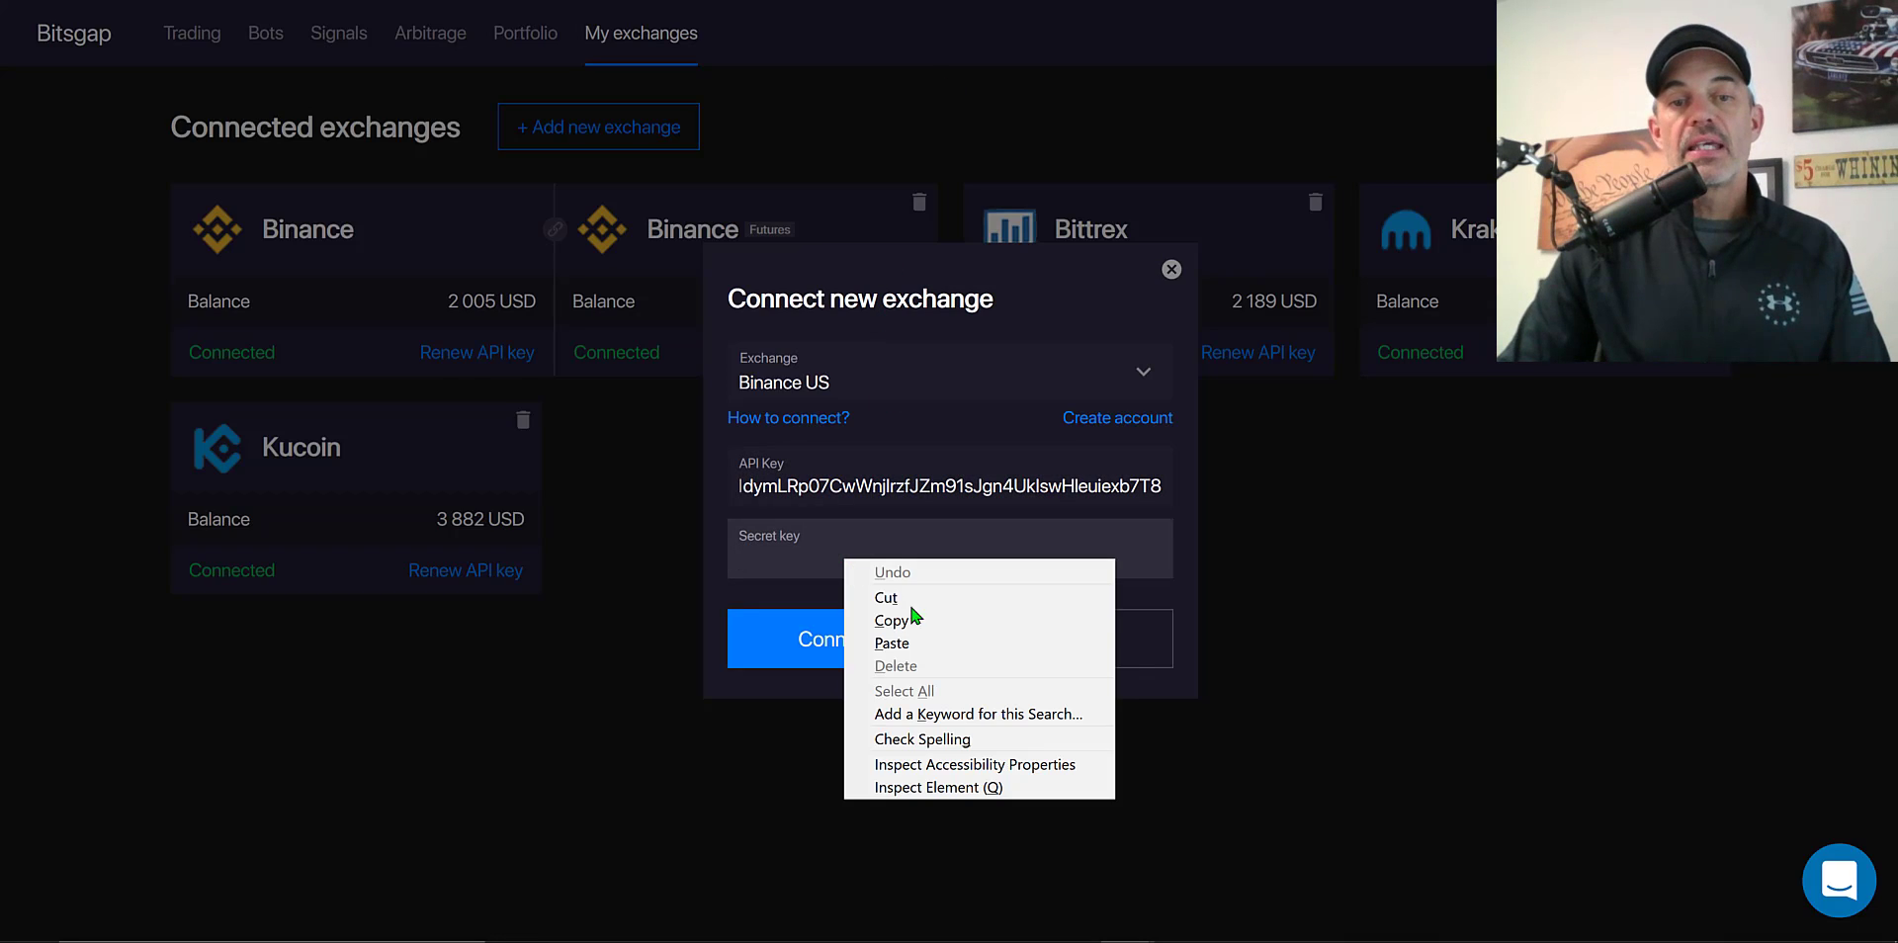
click(891, 644)
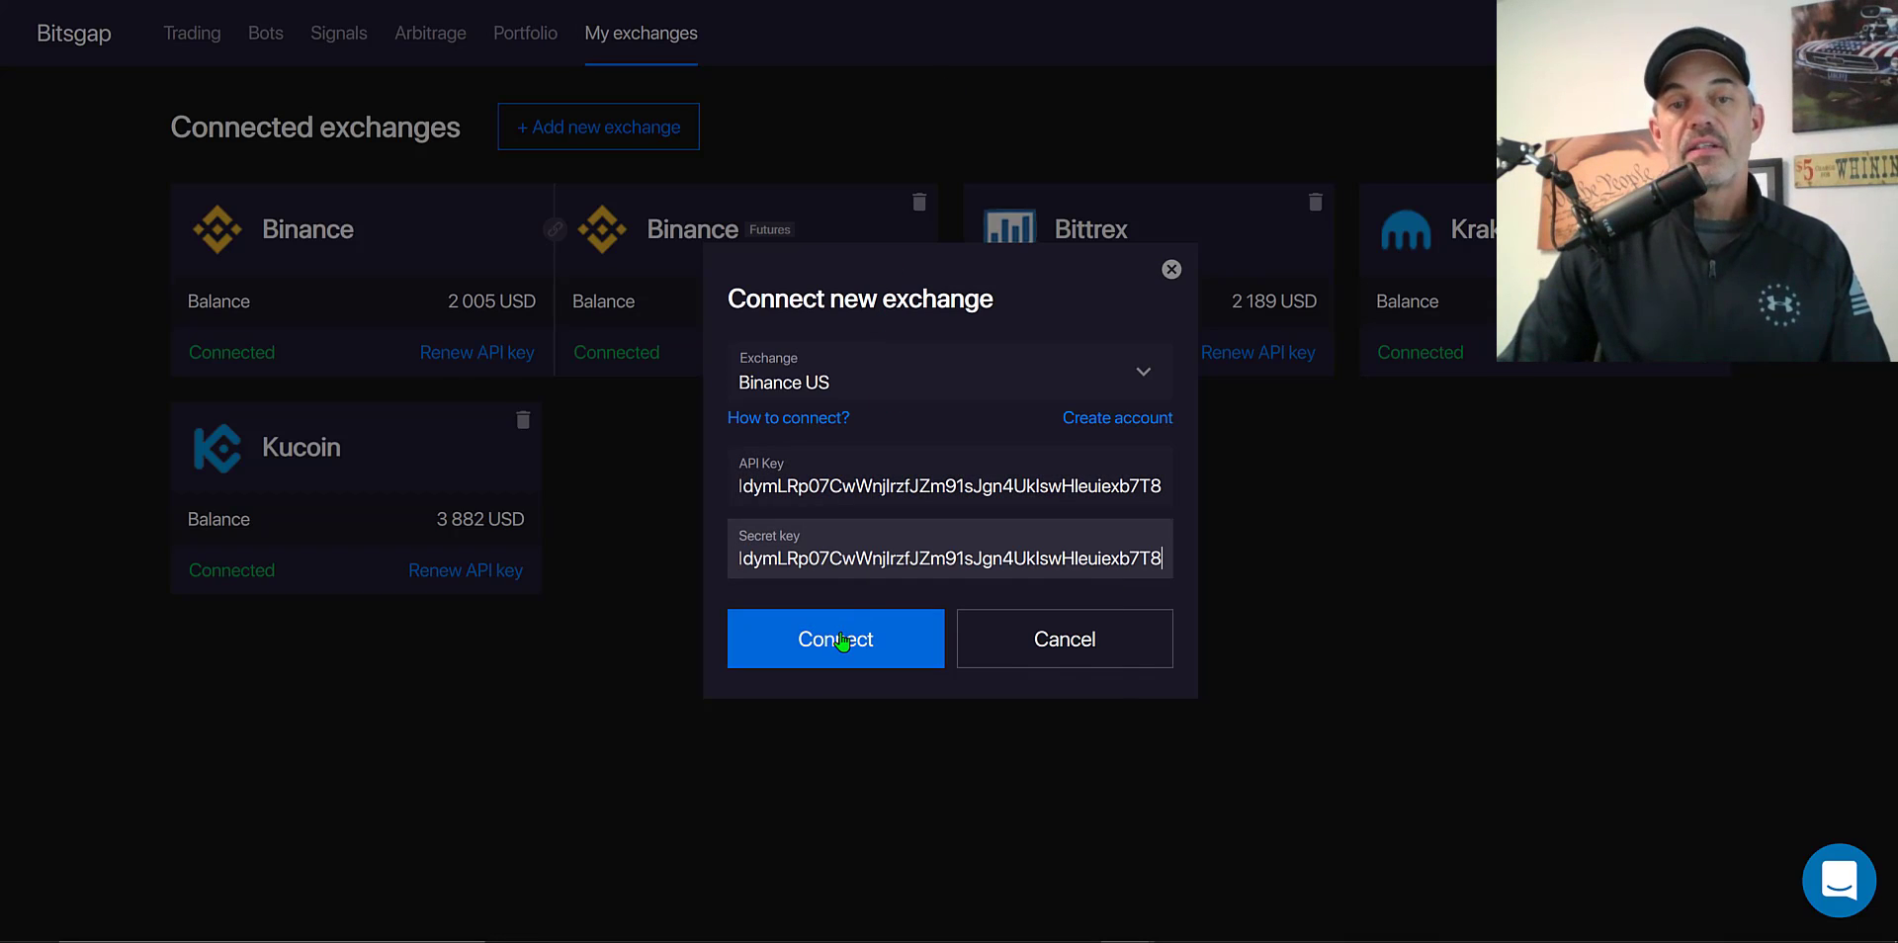
click(1056, 638)
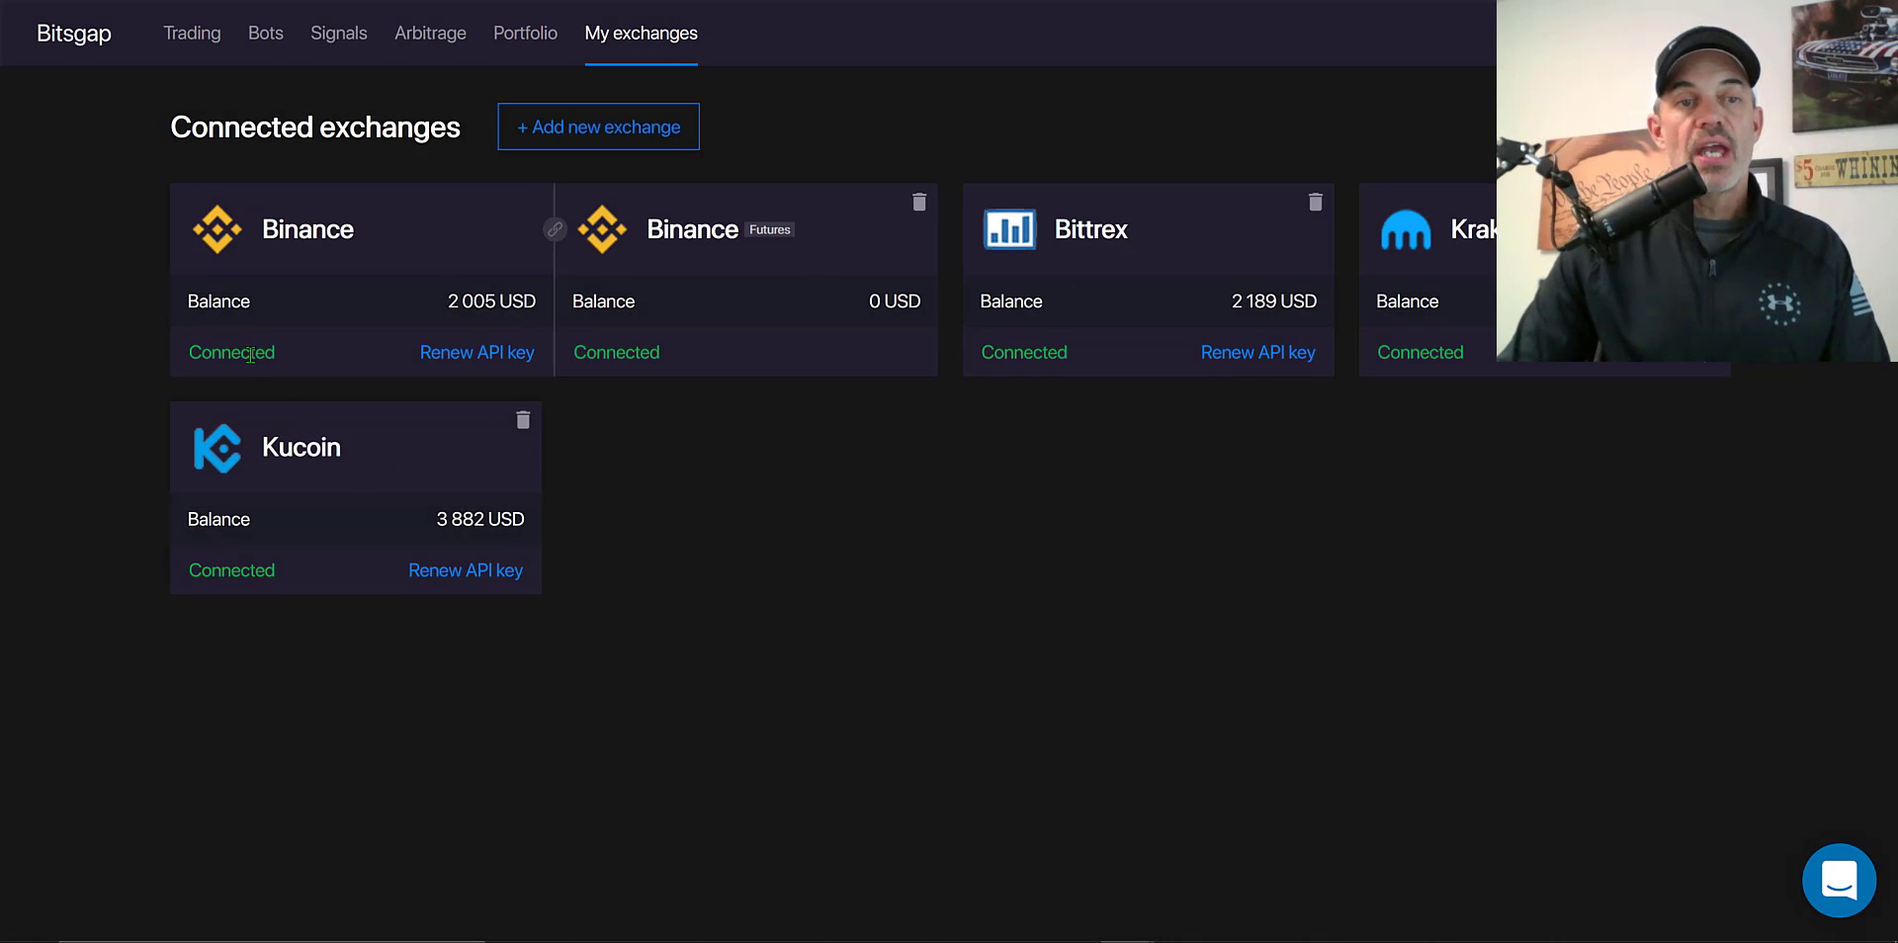
- Highlight the Connected status on the Binance card
double_click(220, 352)
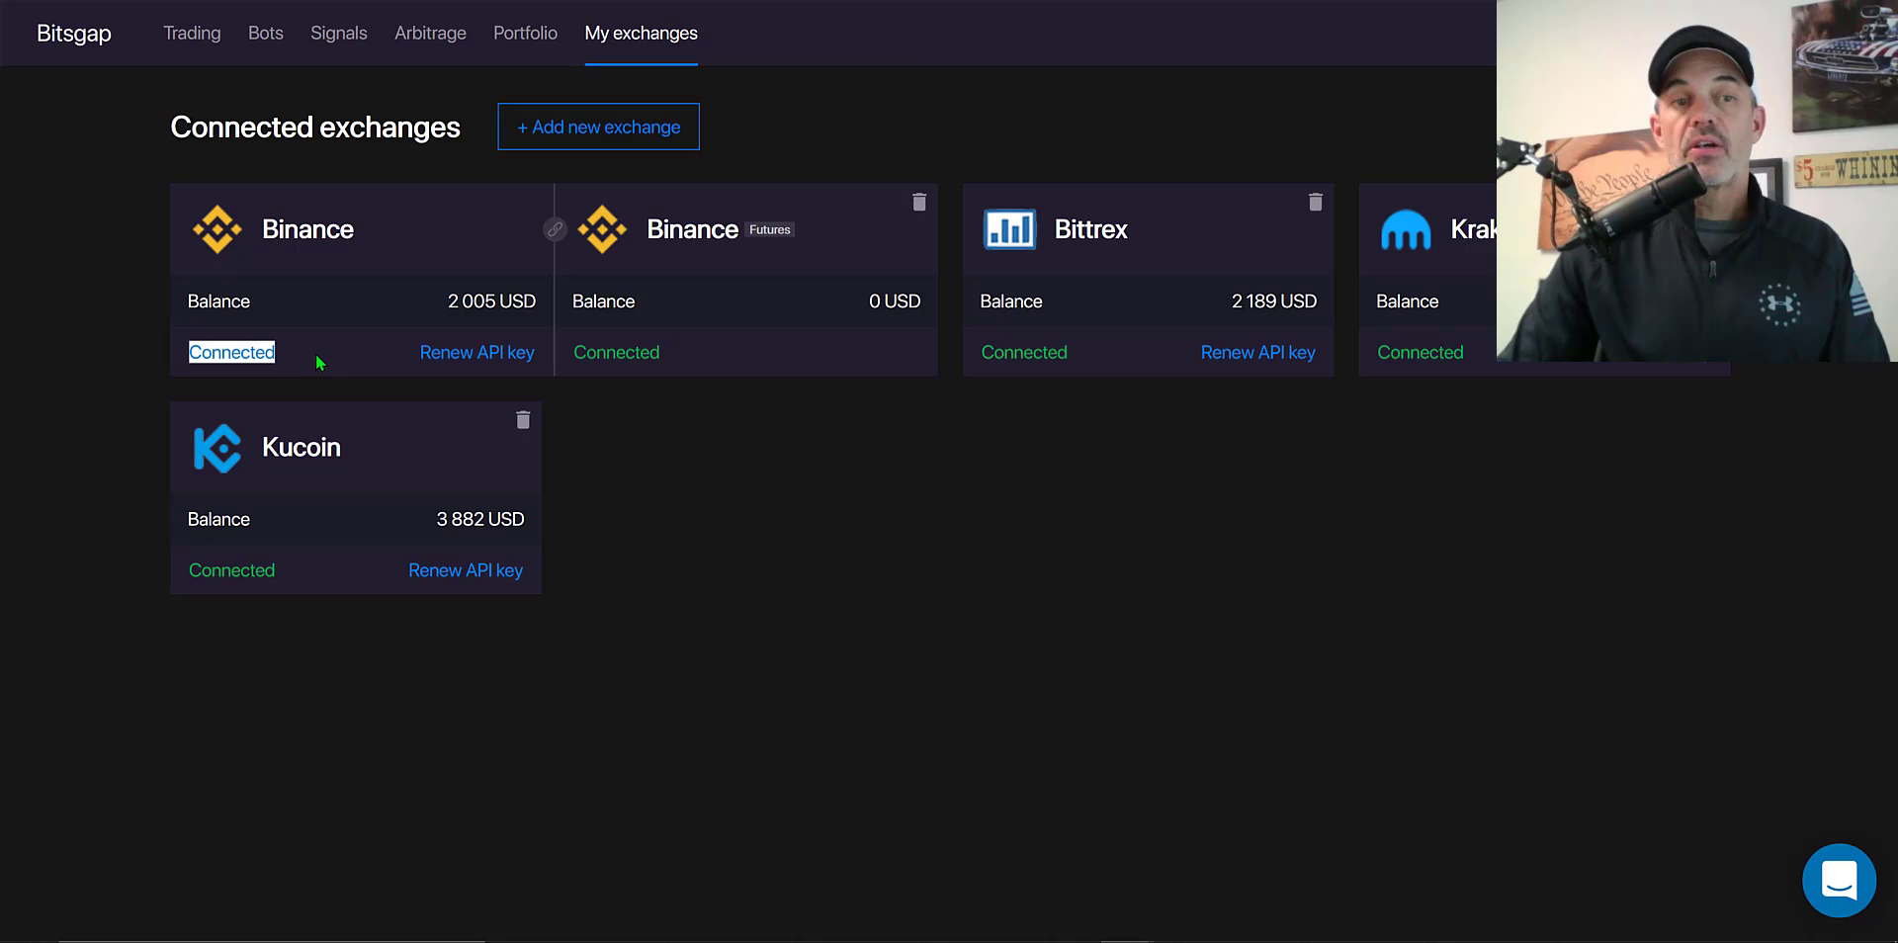
click(329, 362)
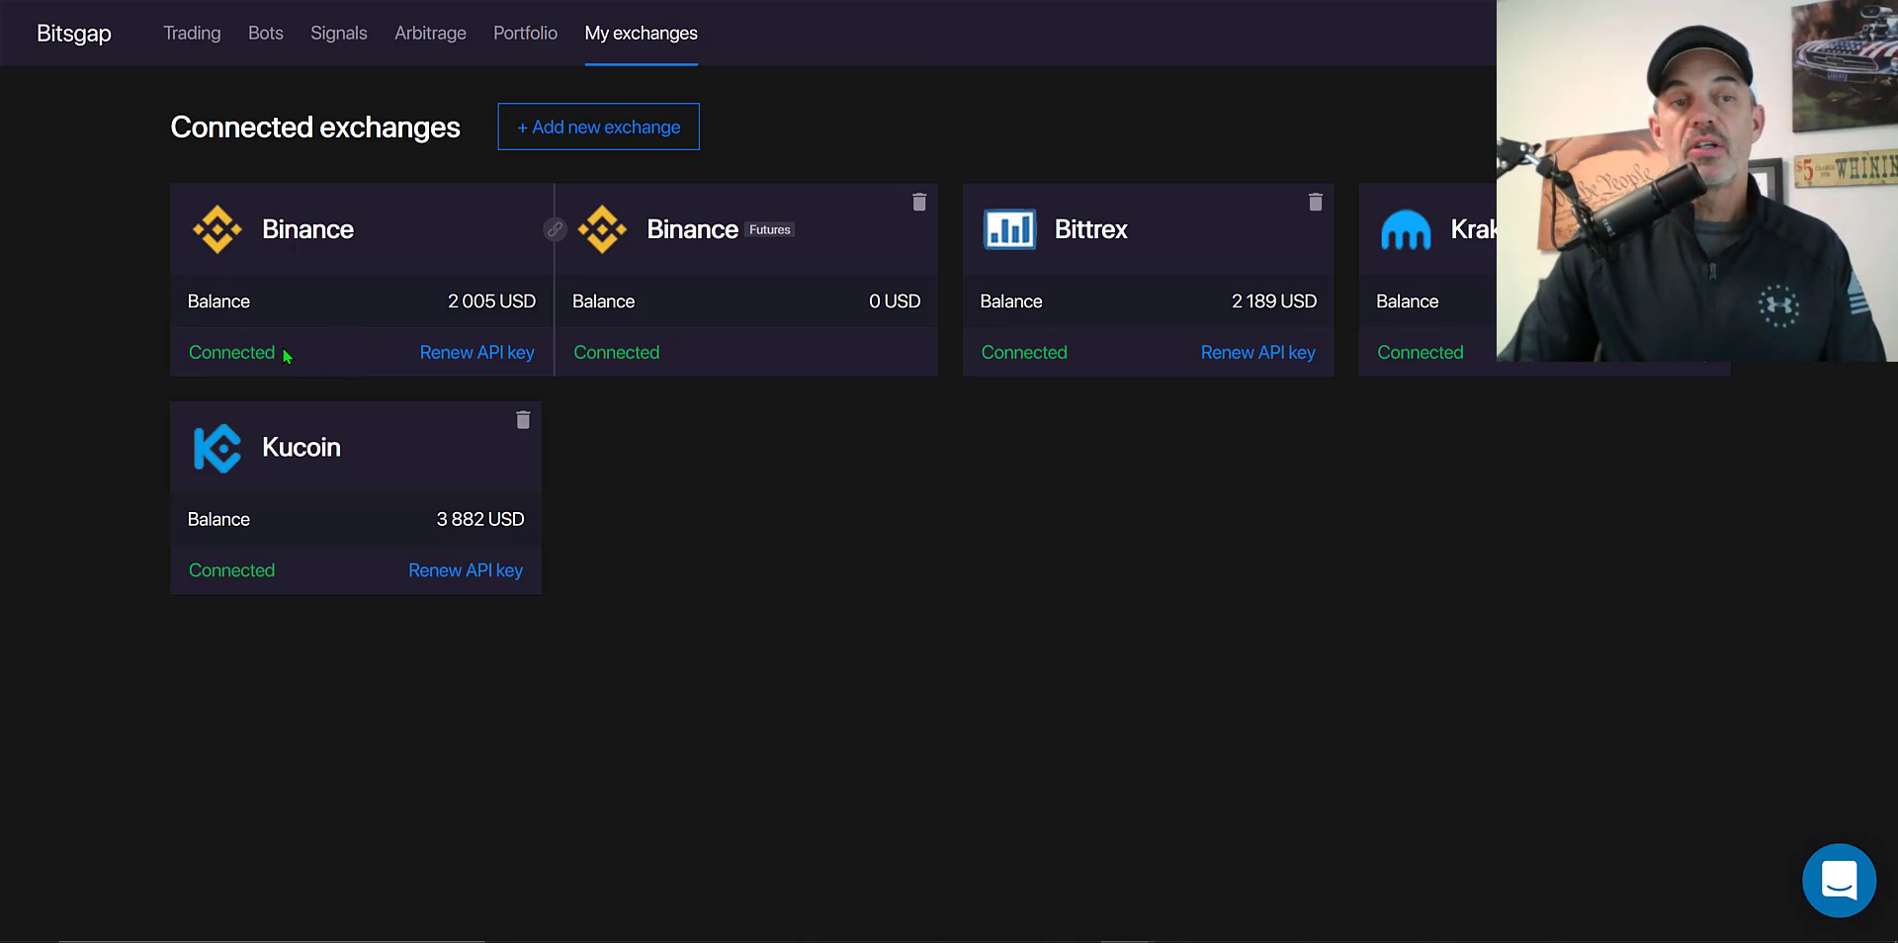
drag(282, 352, 167, 345)
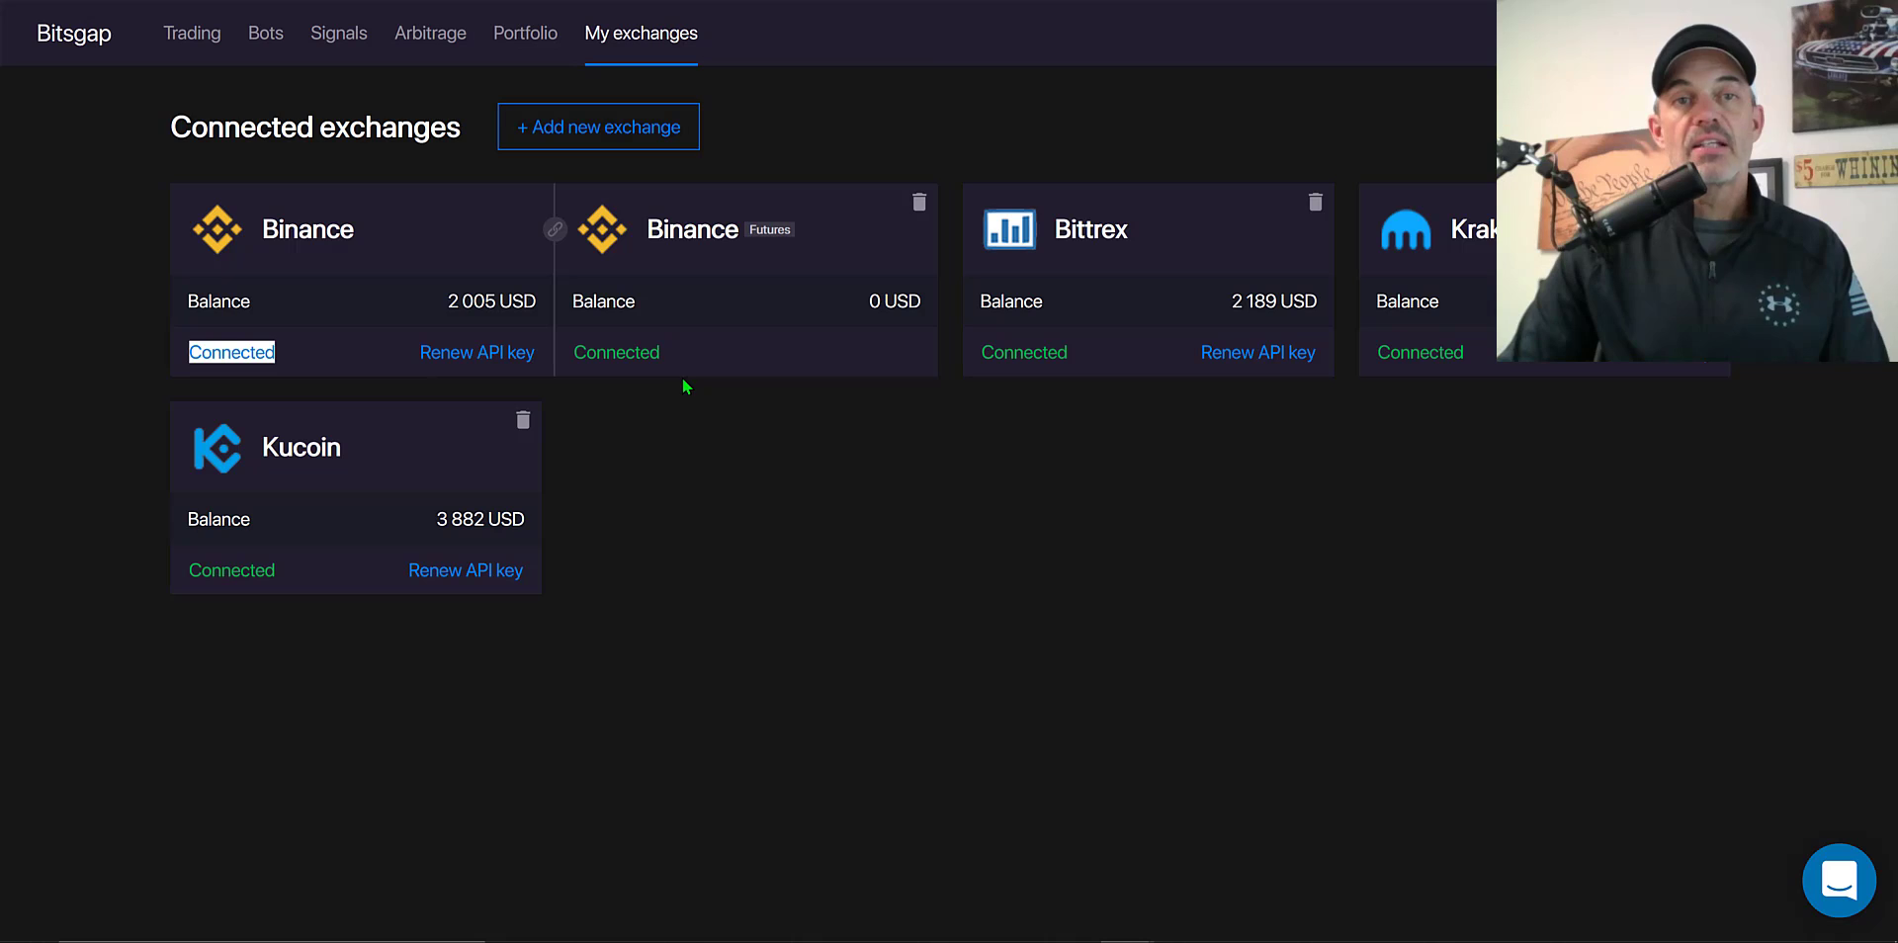
click(266, 34)
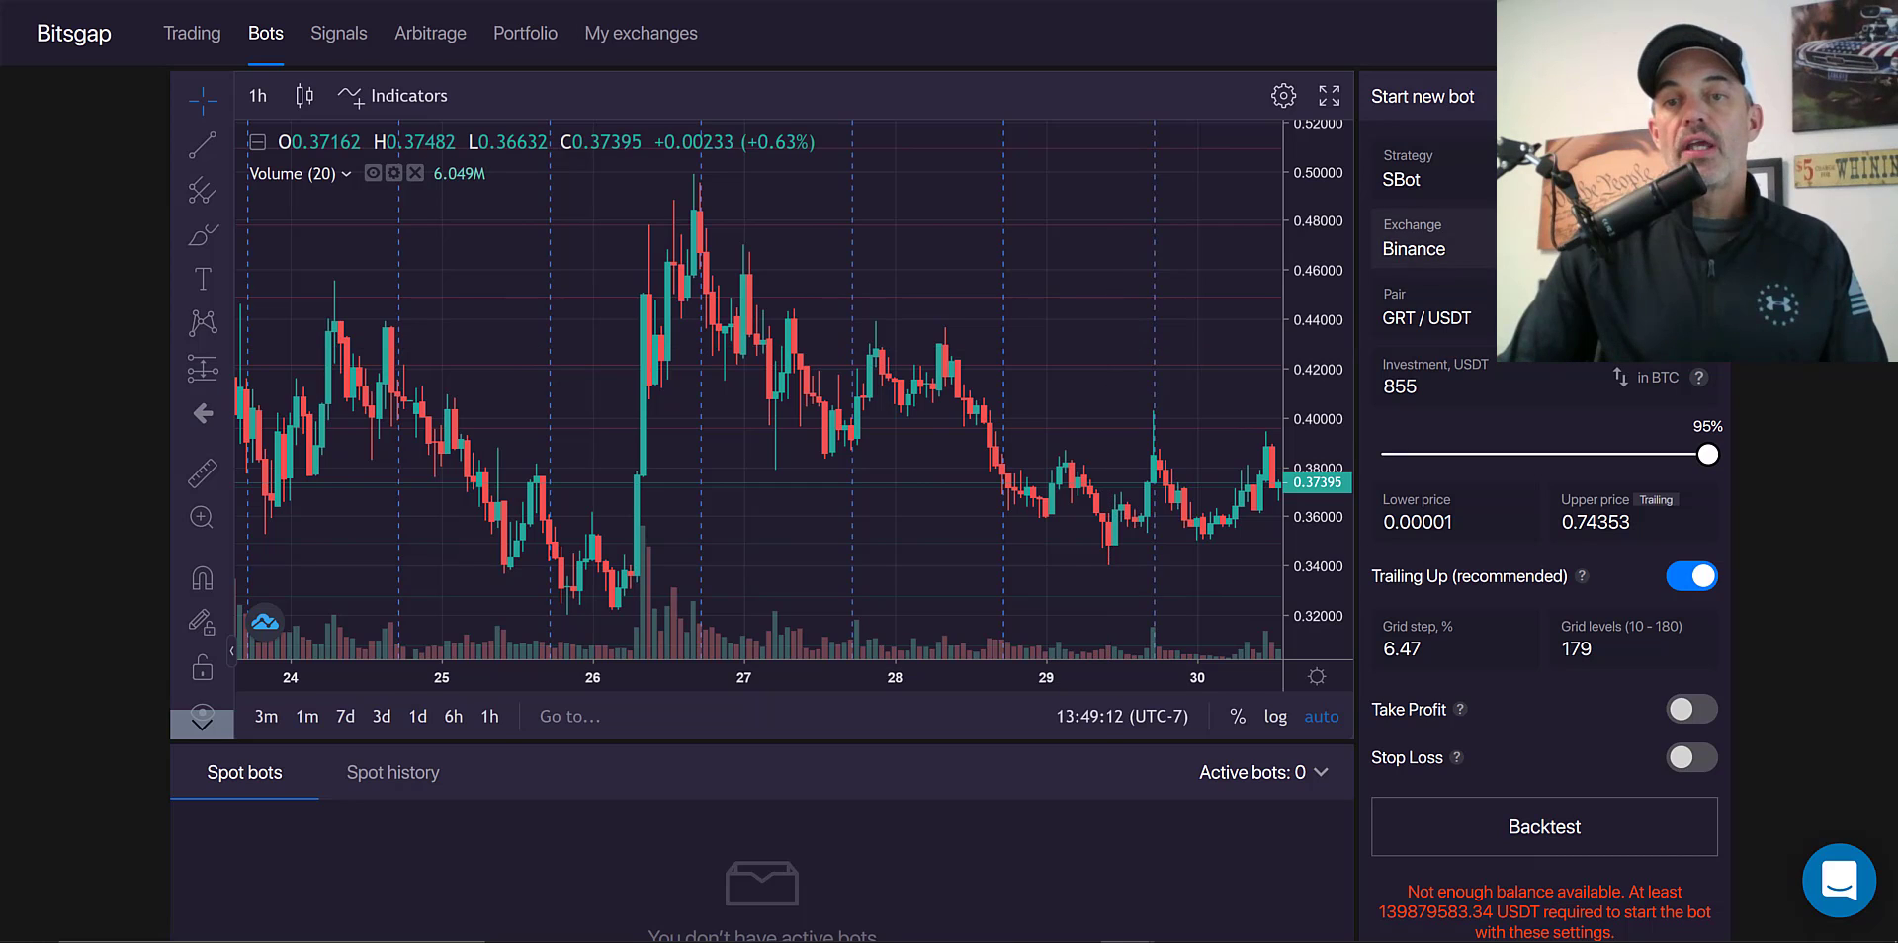
click(1581, 238)
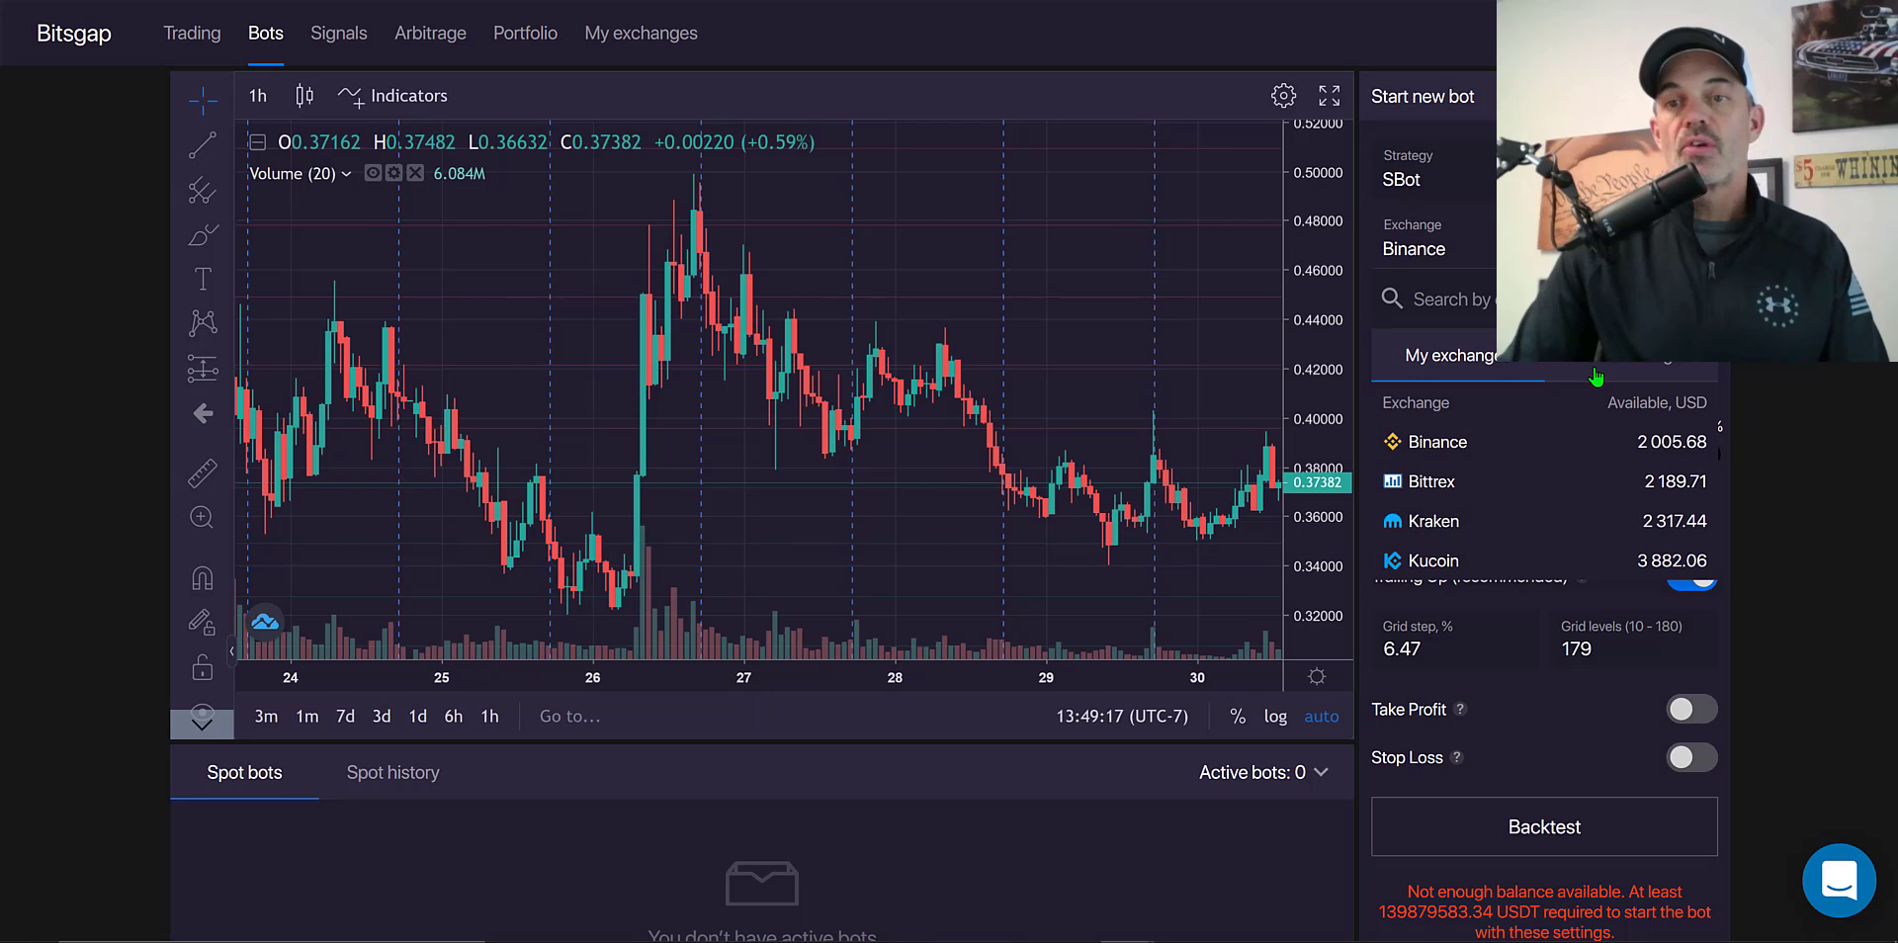
click(1614, 366)
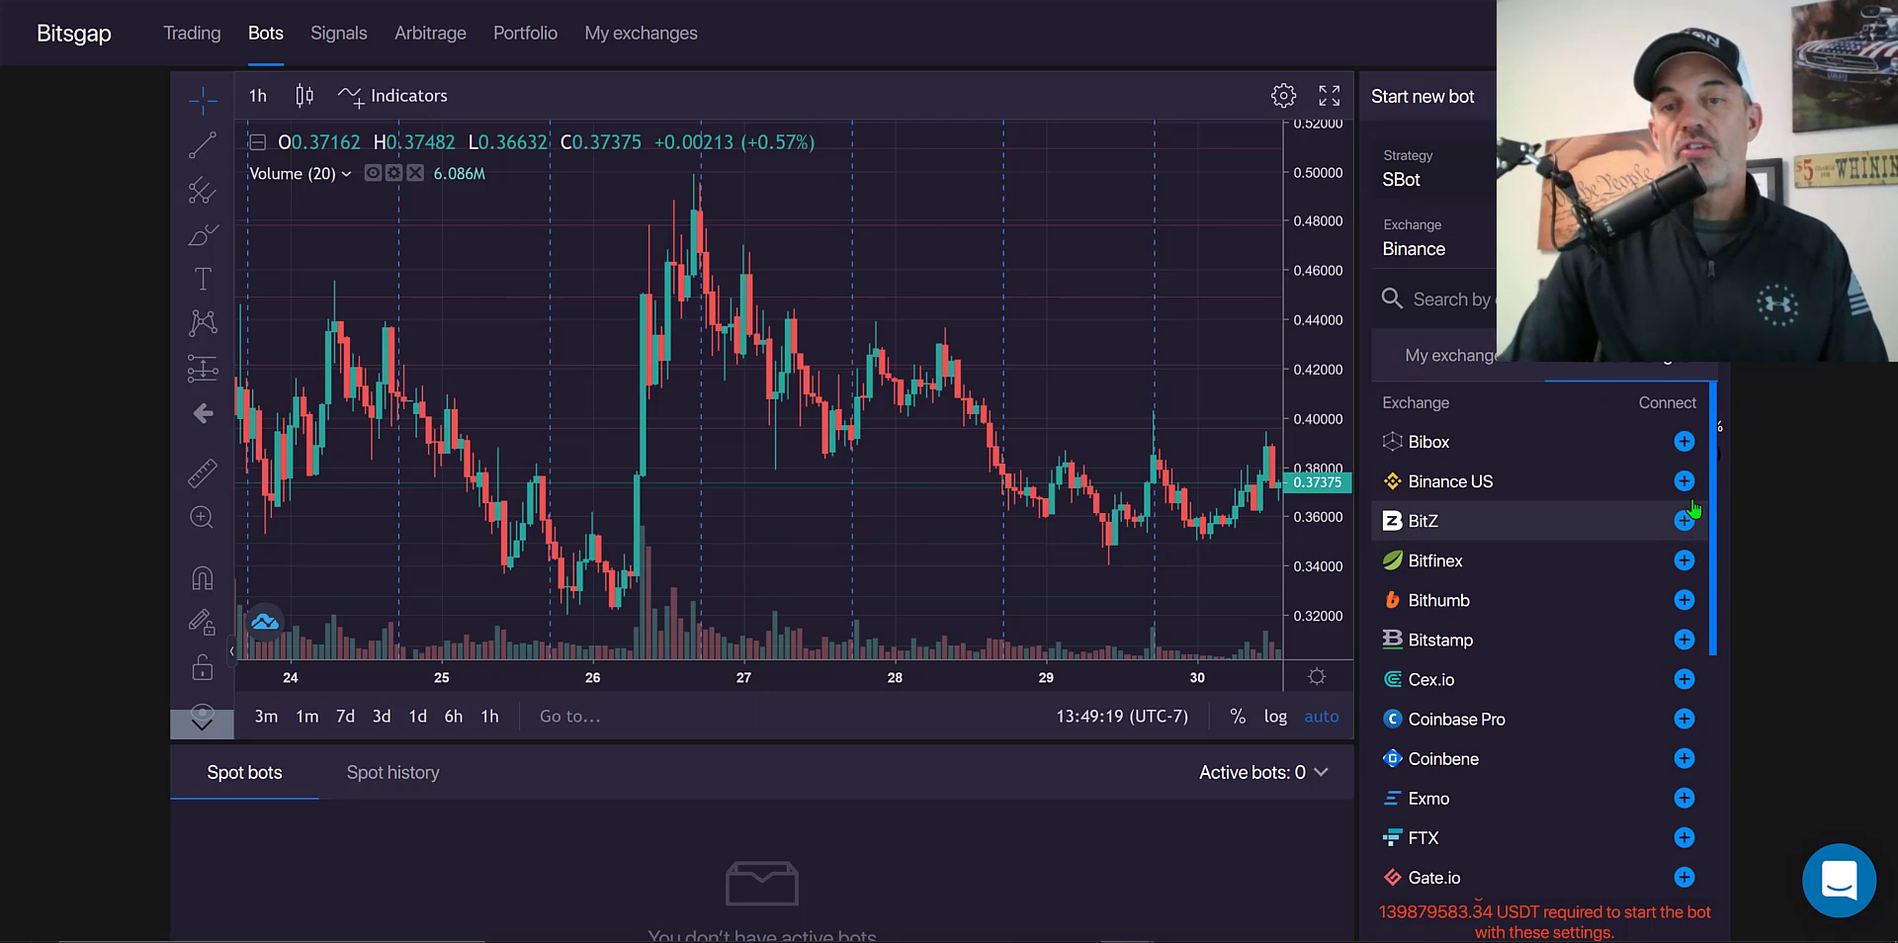
click(1445, 358)
click(1444, 444)
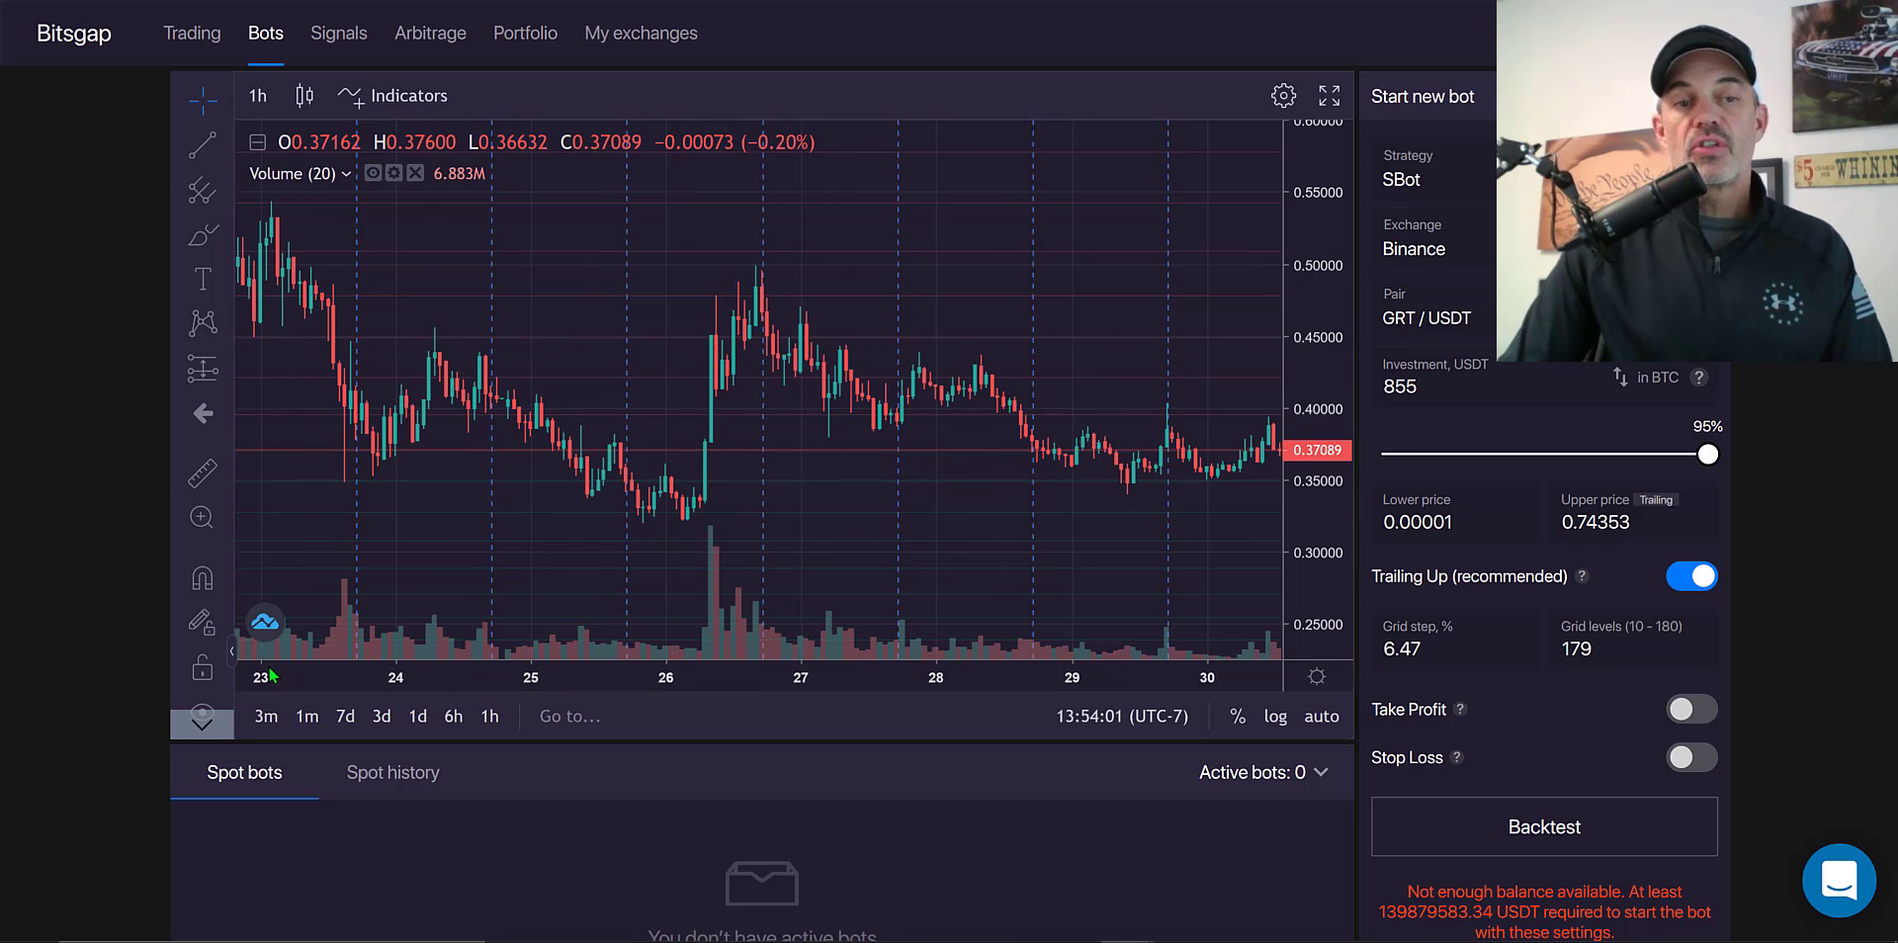
- Rescale and pan the GRT/USDT chart timeline to show late December with wider candles
drag(332, 674, 751, 633)
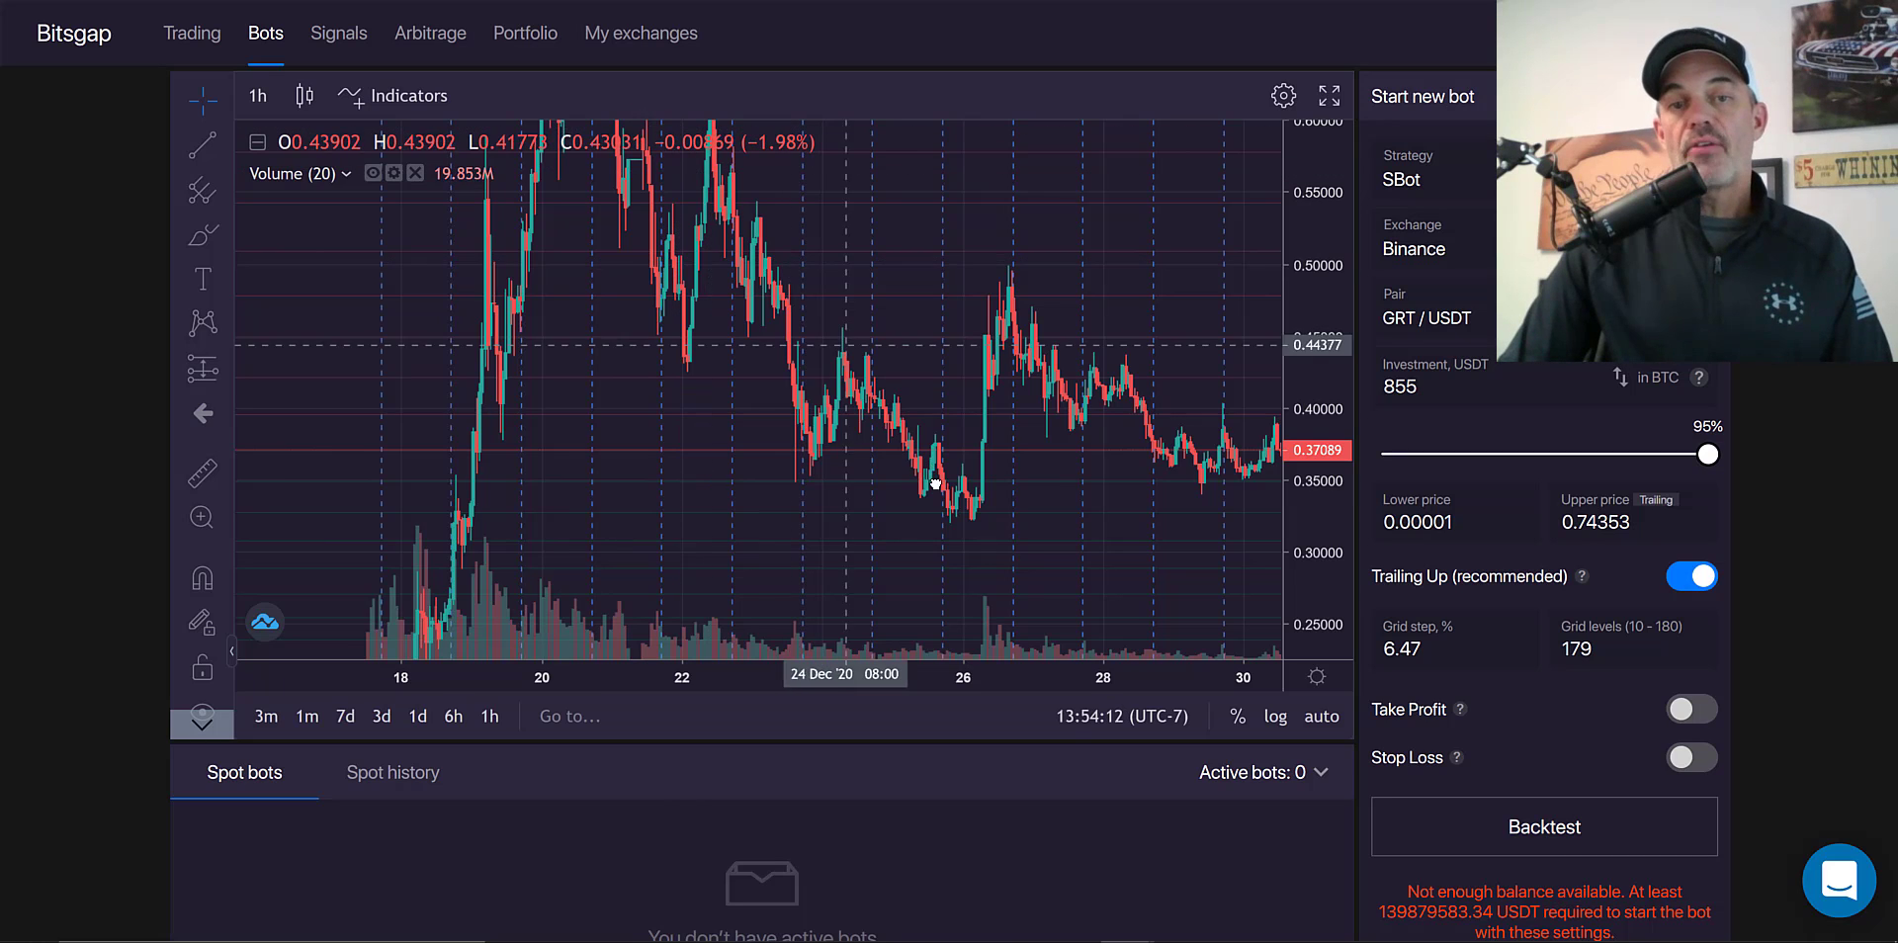
drag(925, 479, 937, 491)
mouse_move(708, 642)
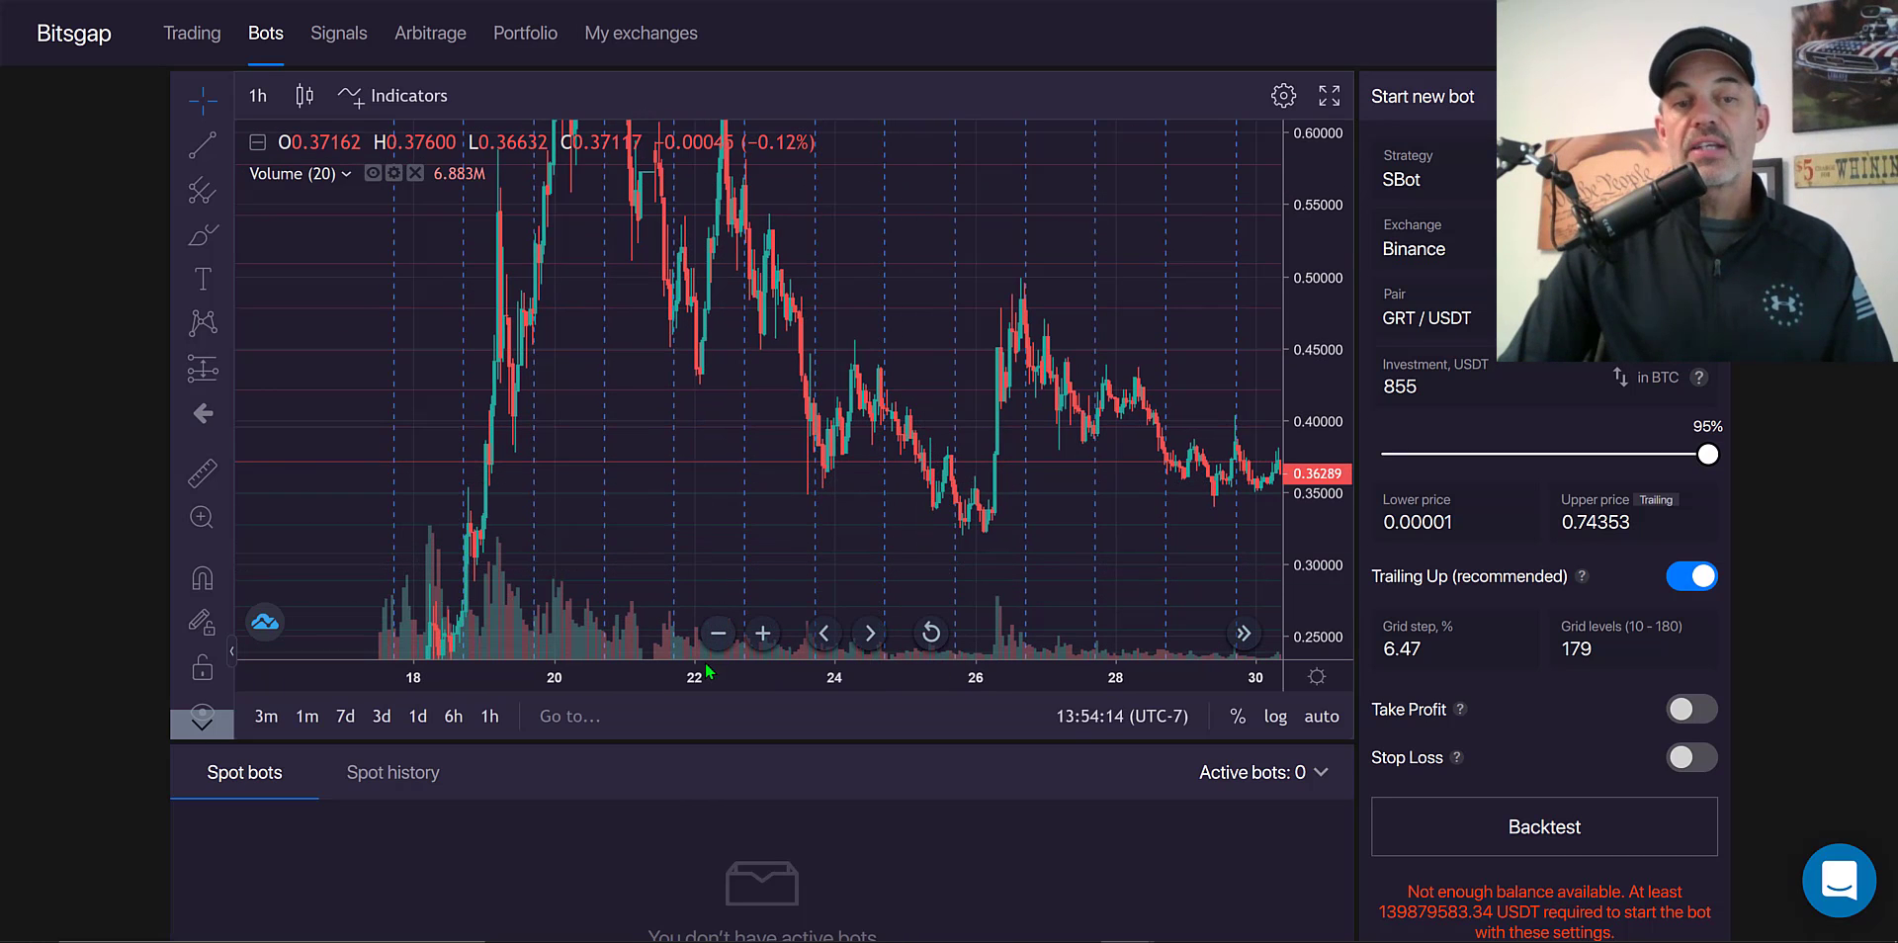
drag(697, 678, 297, 660)
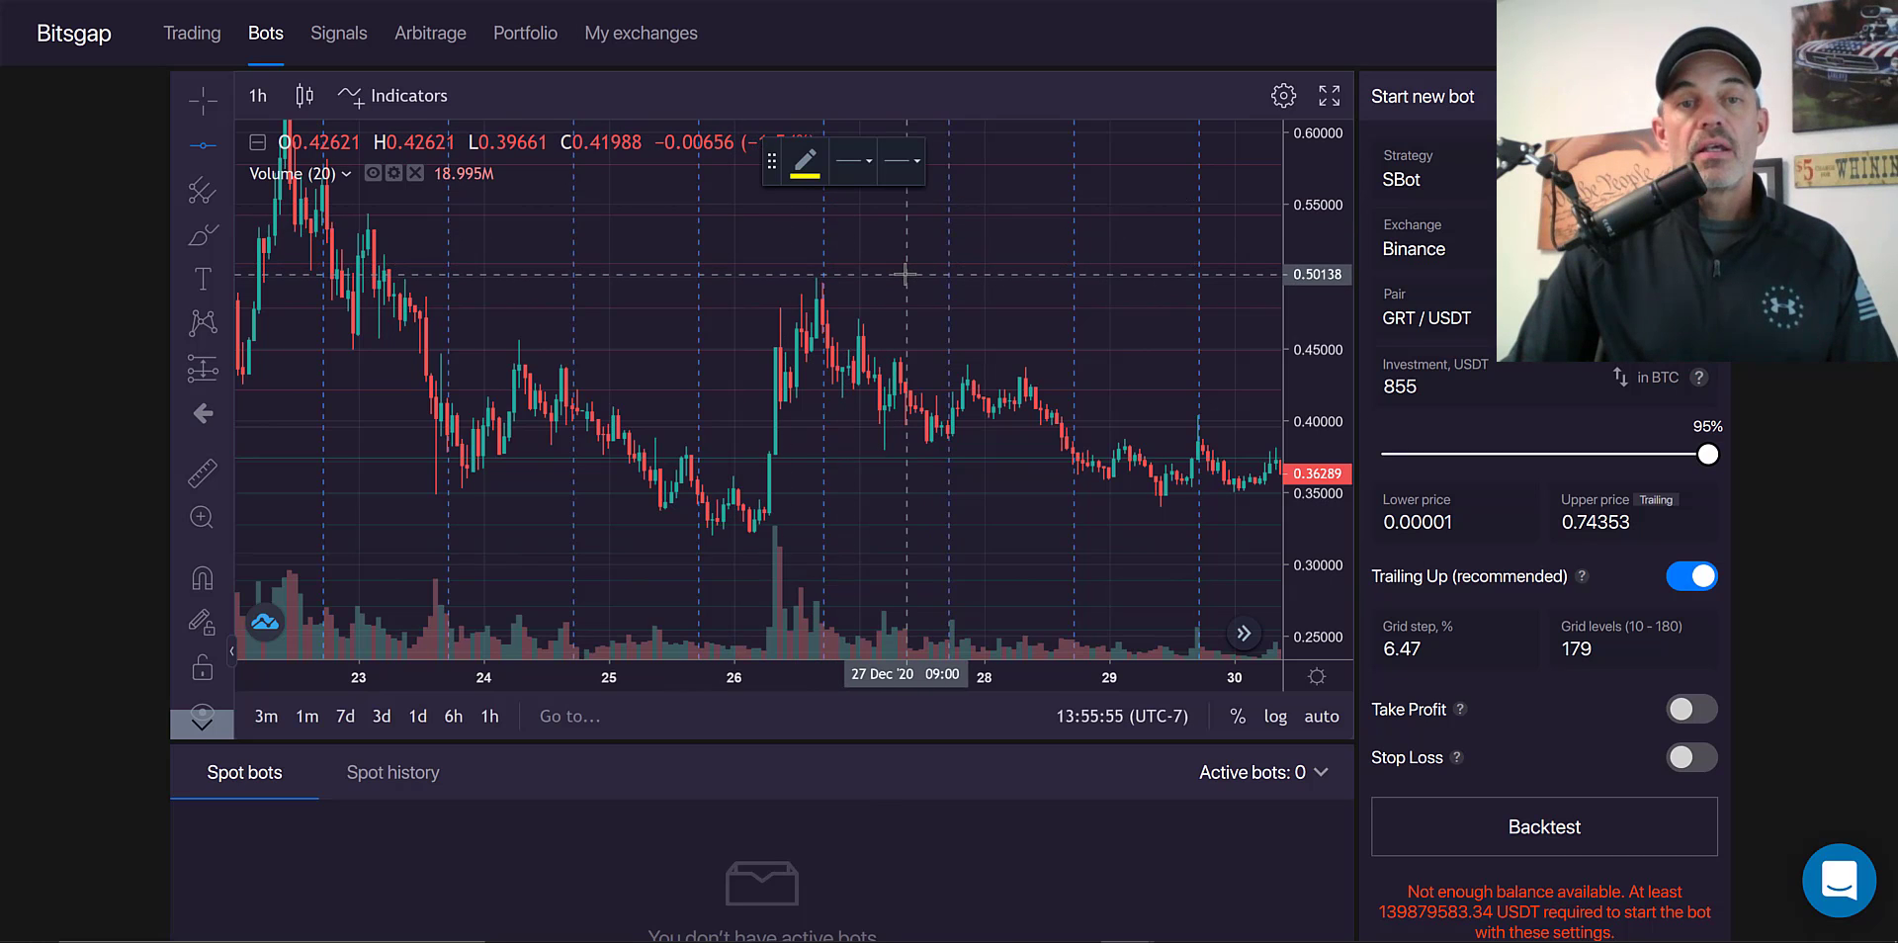
- Mark horizontal levels at 0.50138 and 0.31909, undoing an accidental line move
click(905, 274)
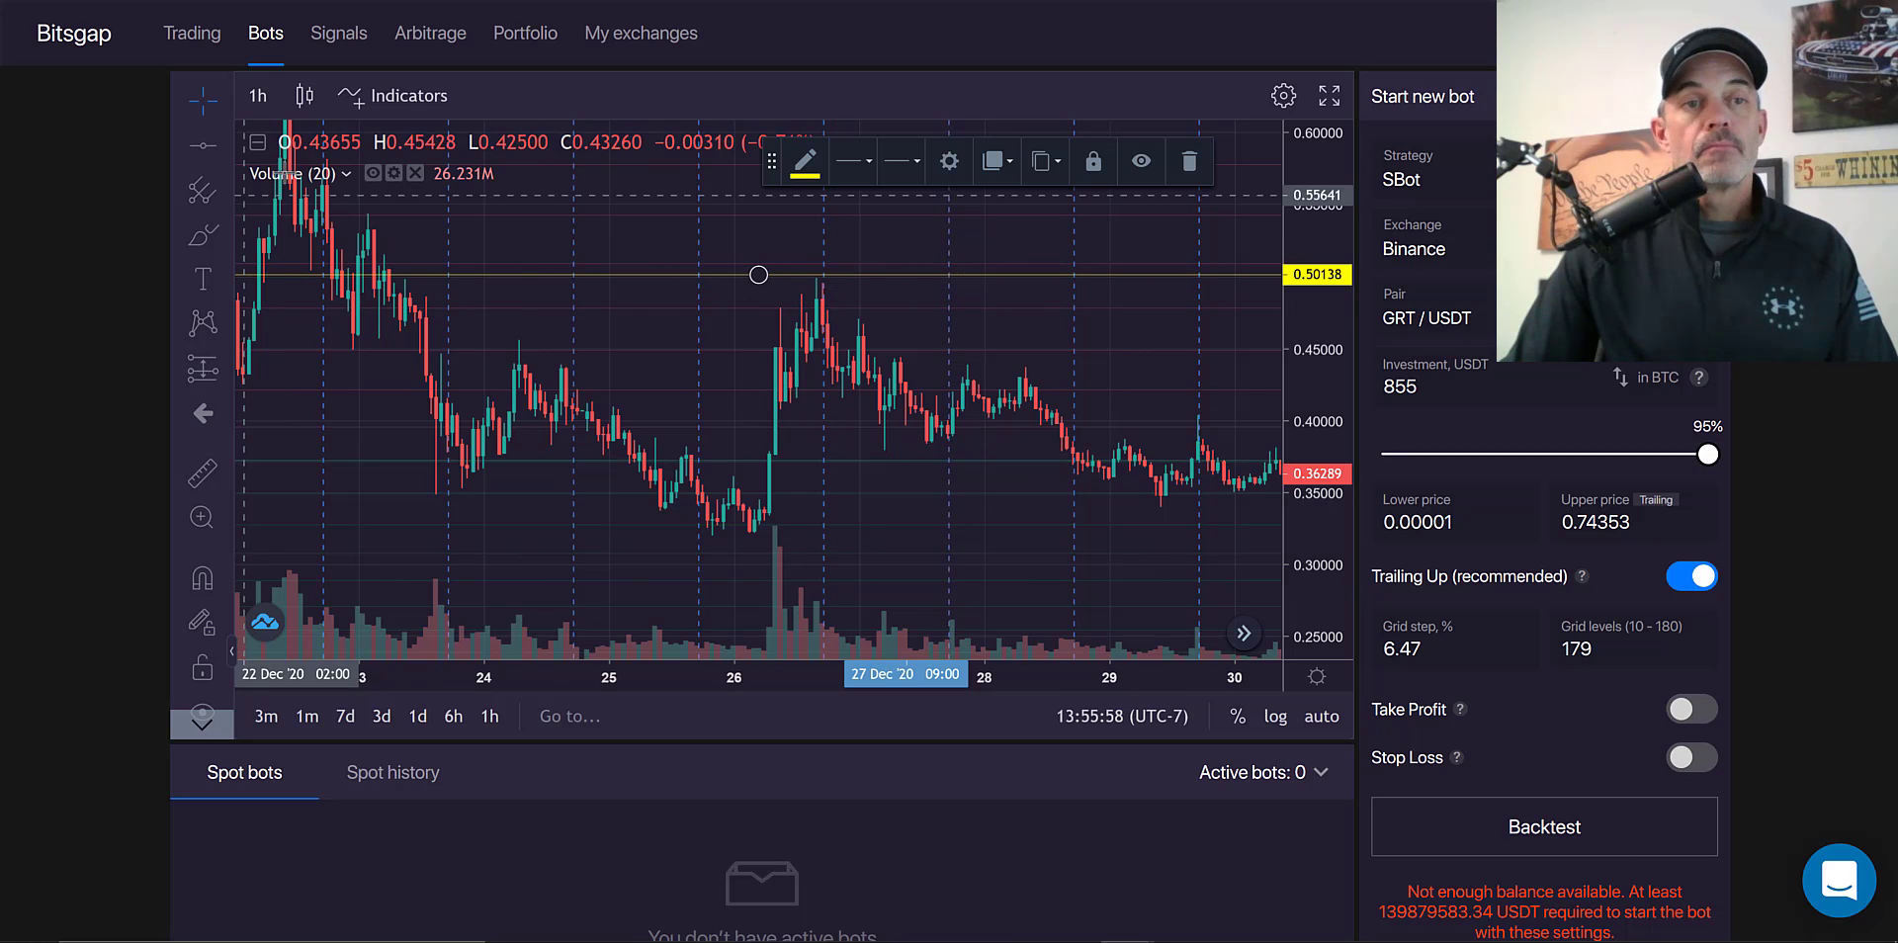
click(203, 147)
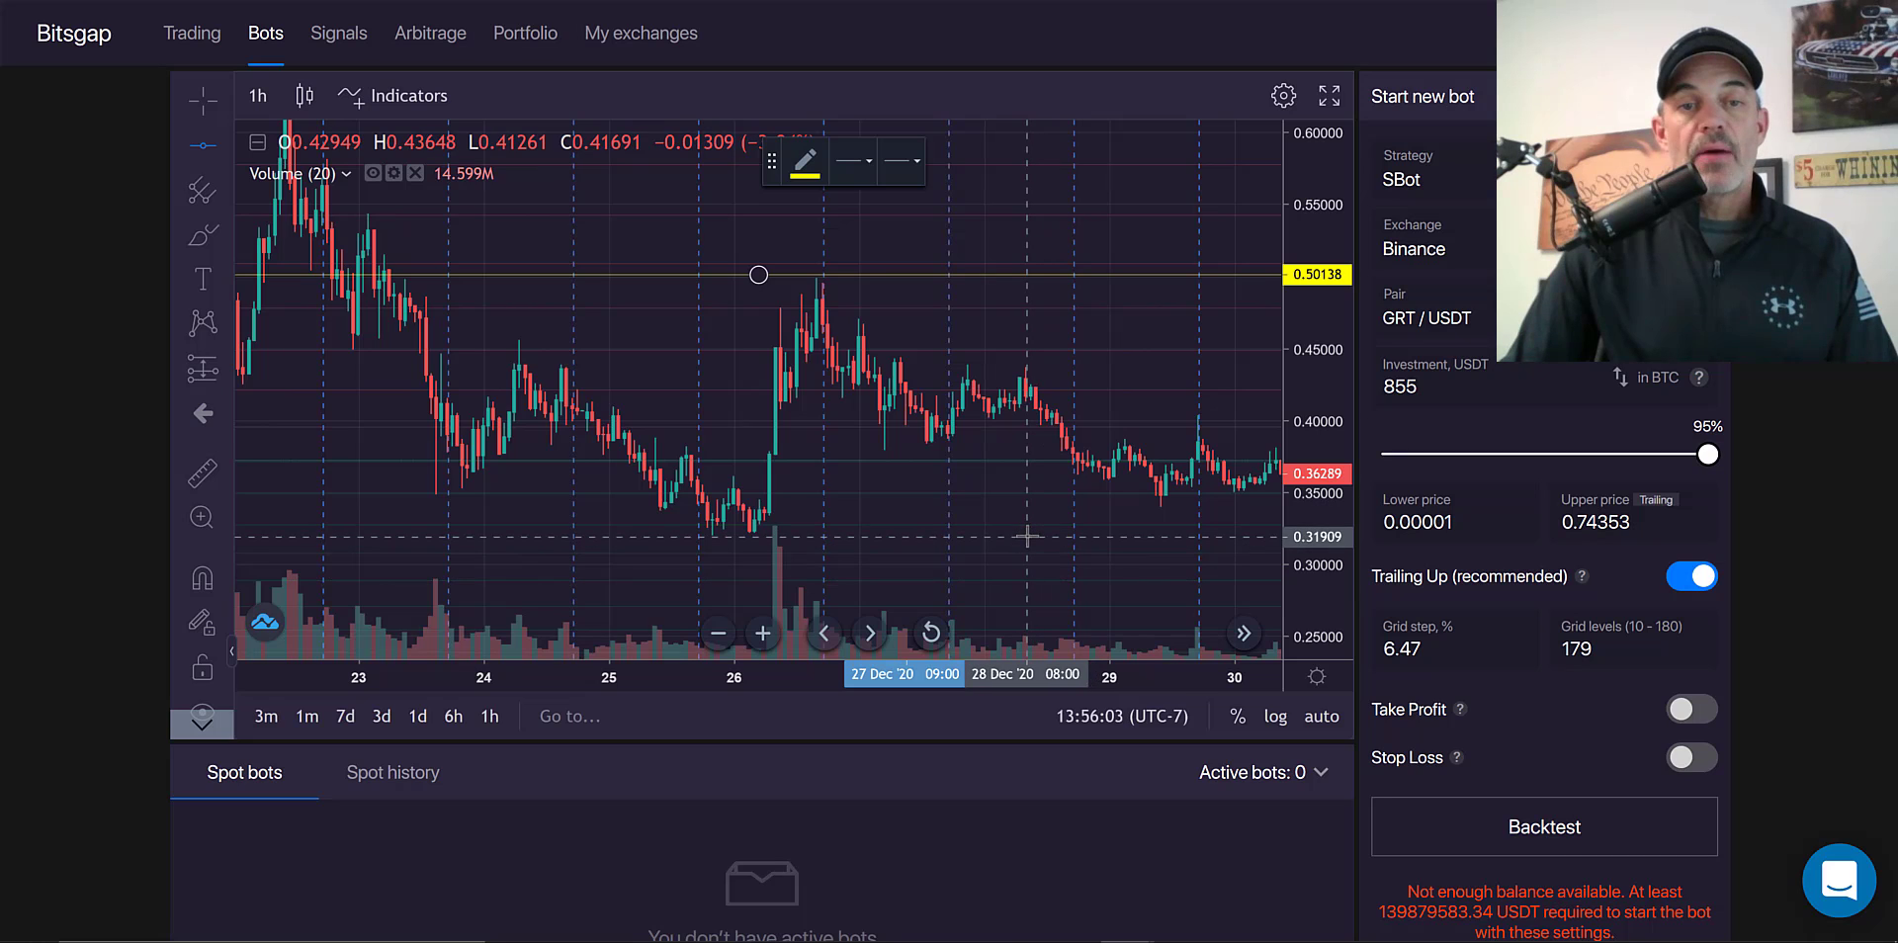
click(1027, 536)
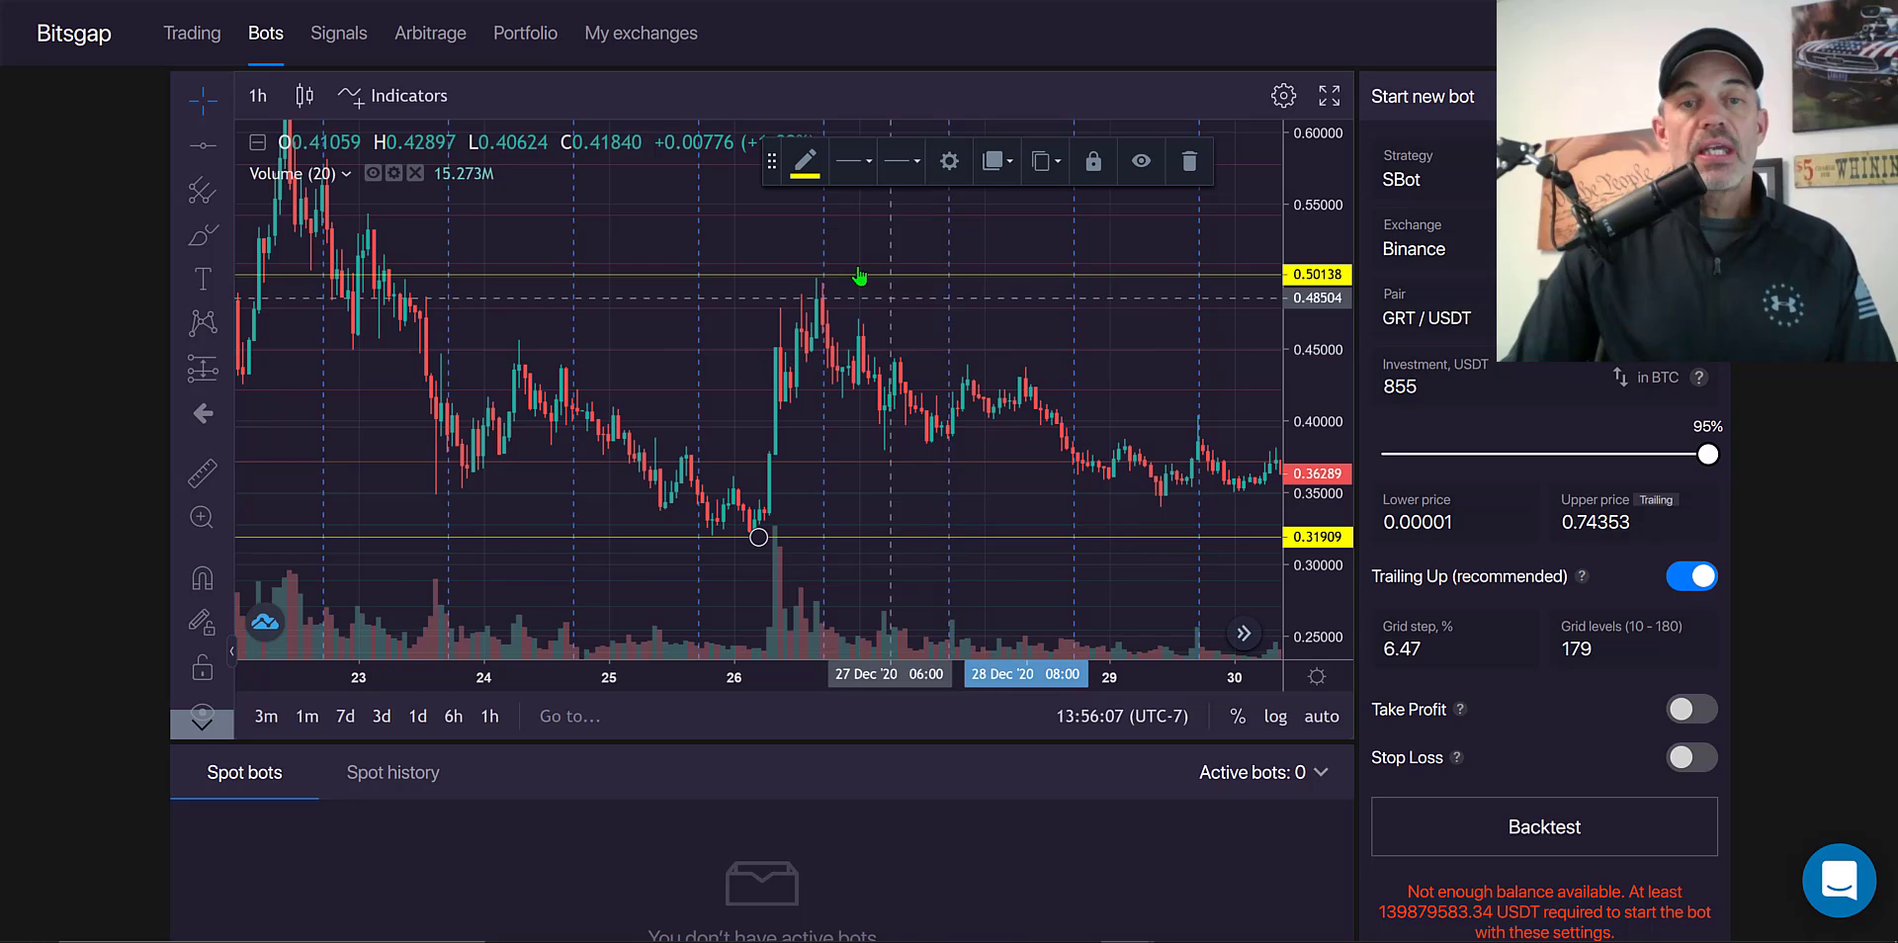
drag(860, 277, 835, 274)
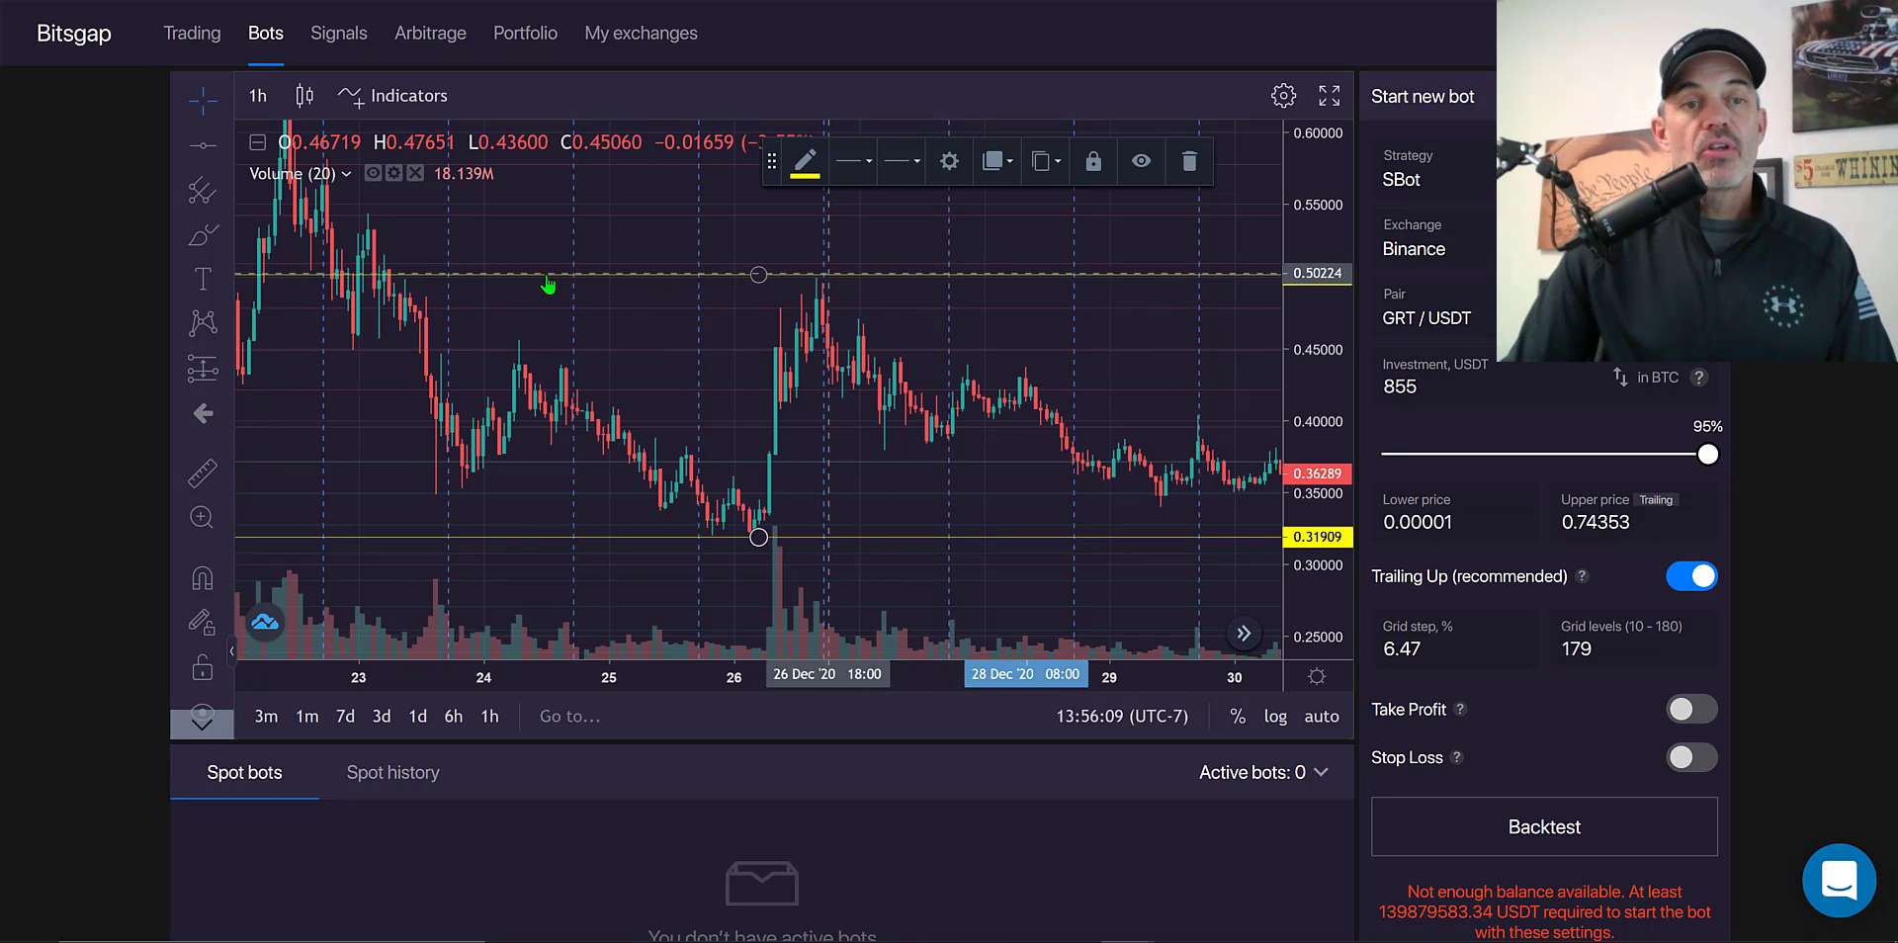
key(ctrl+z)
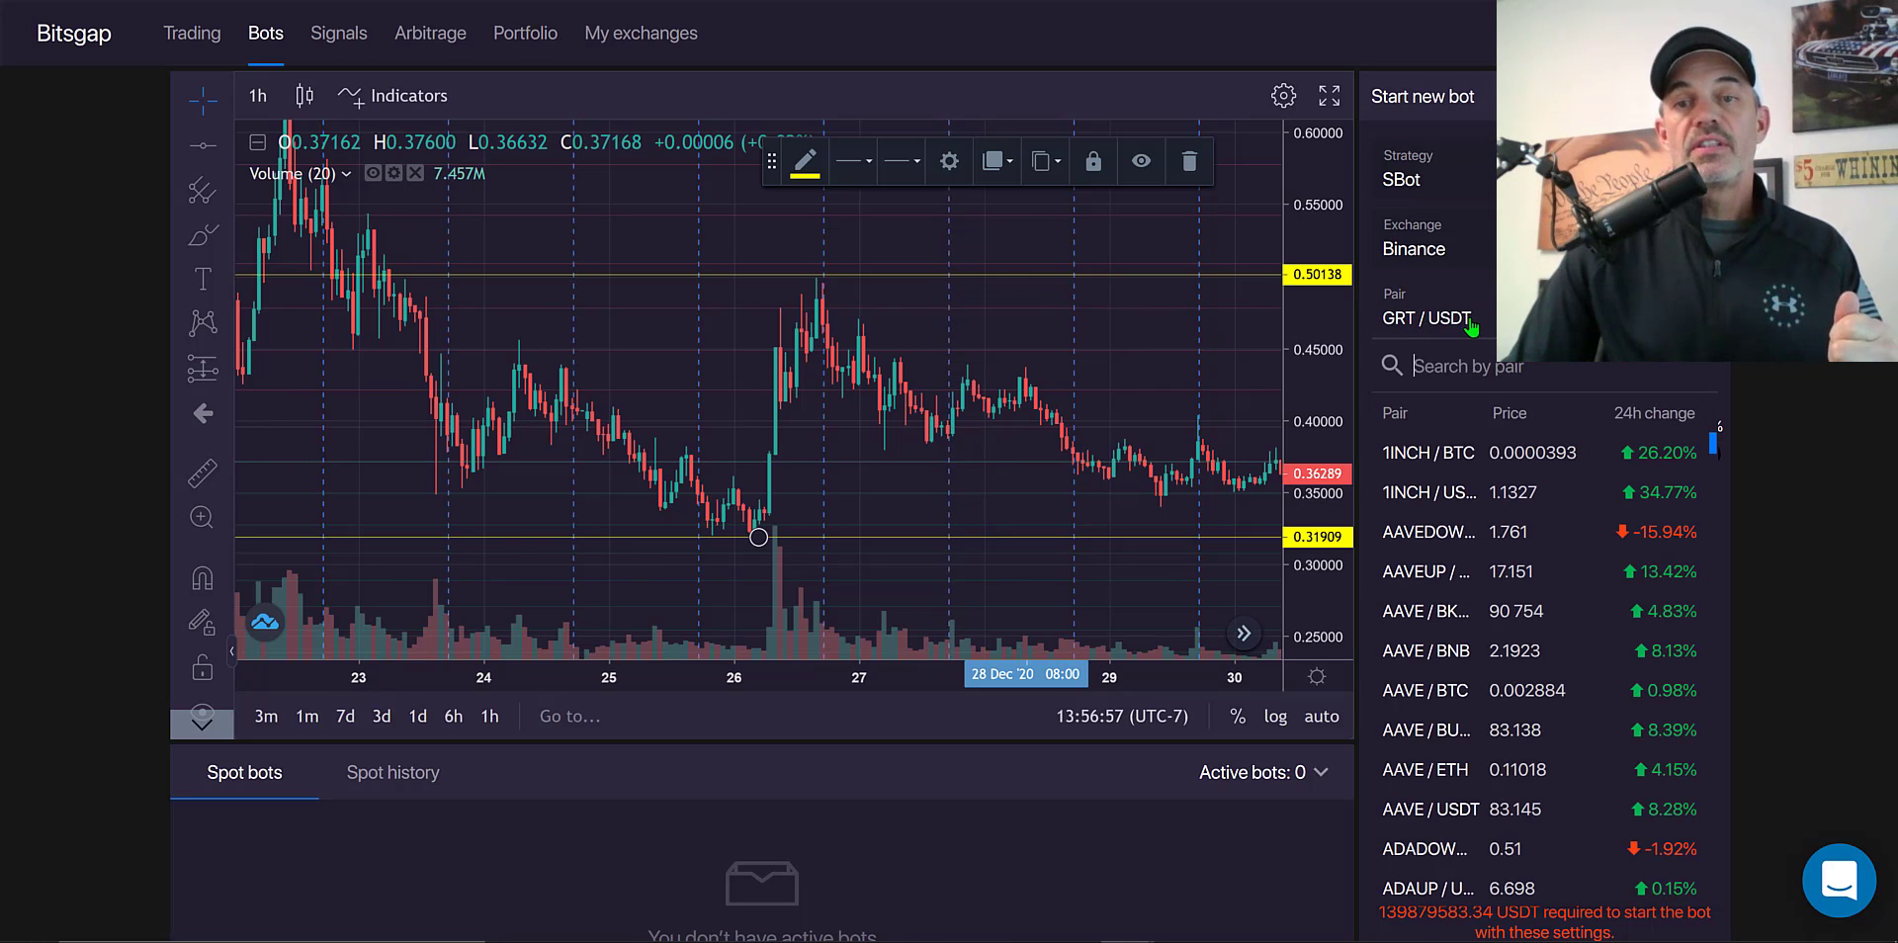
- Switch the pair to GRT/BTC, mark levels at 0.00001898 and 0.00001231, and compress the price scale
text(GRT)
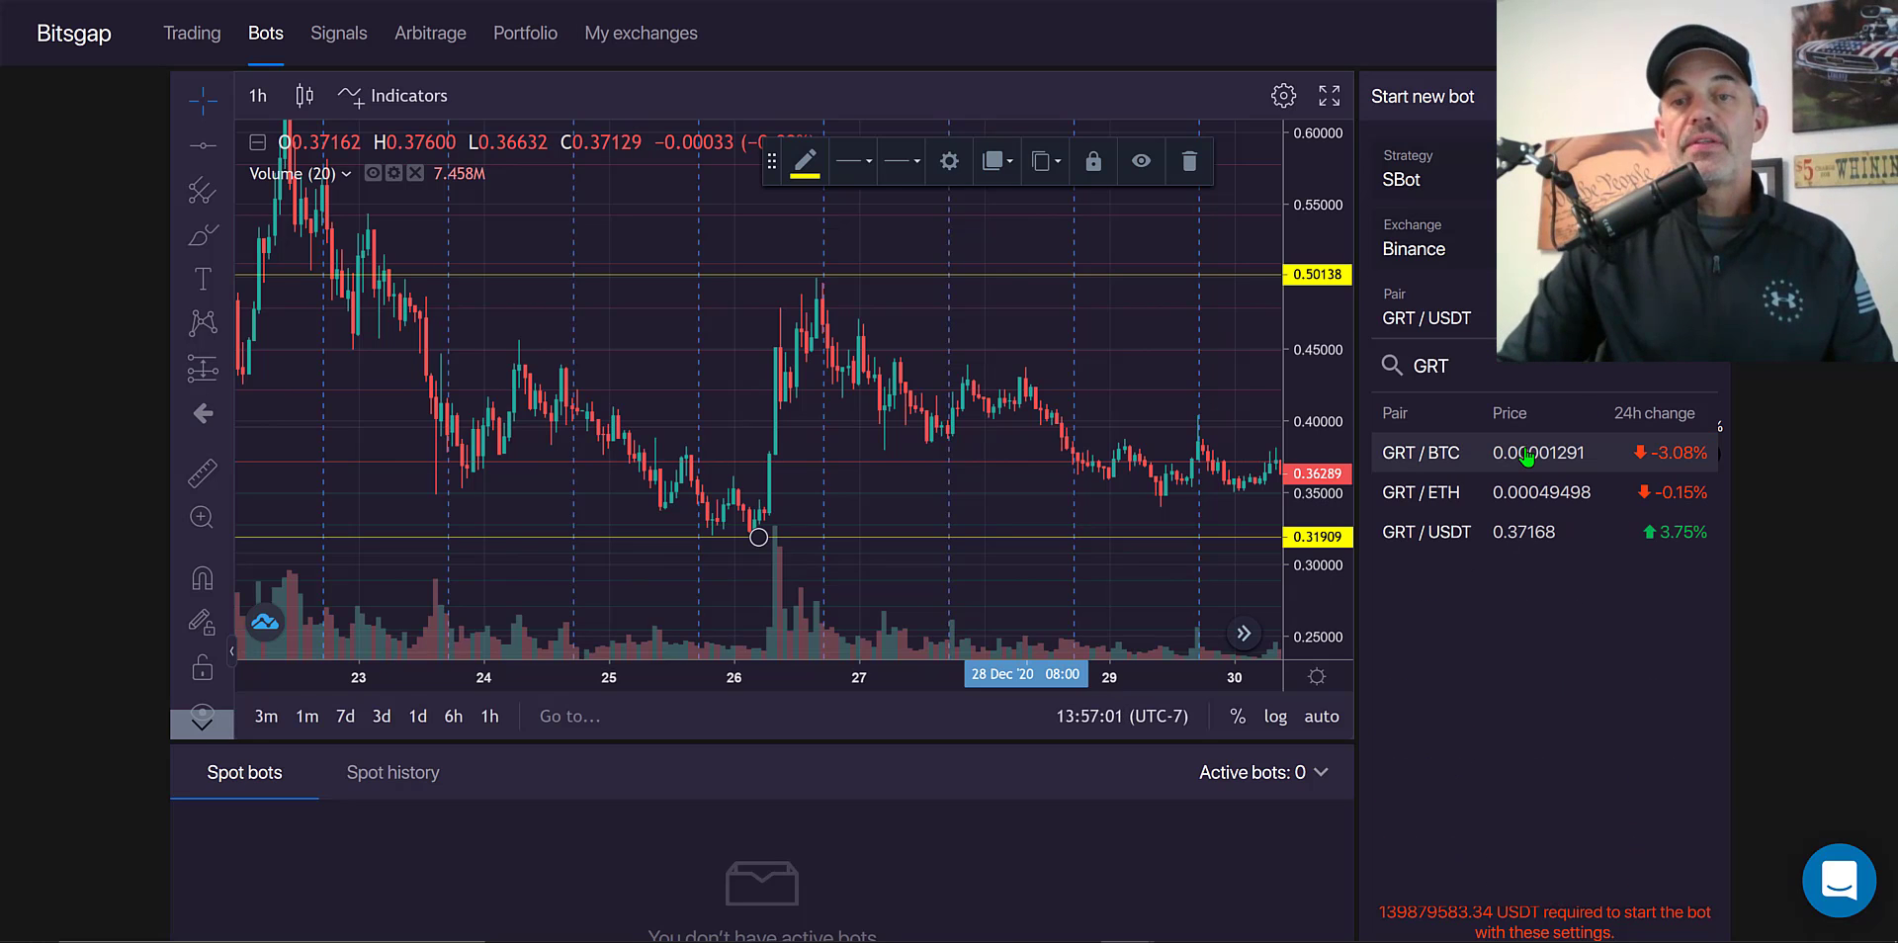
click(1530, 452)
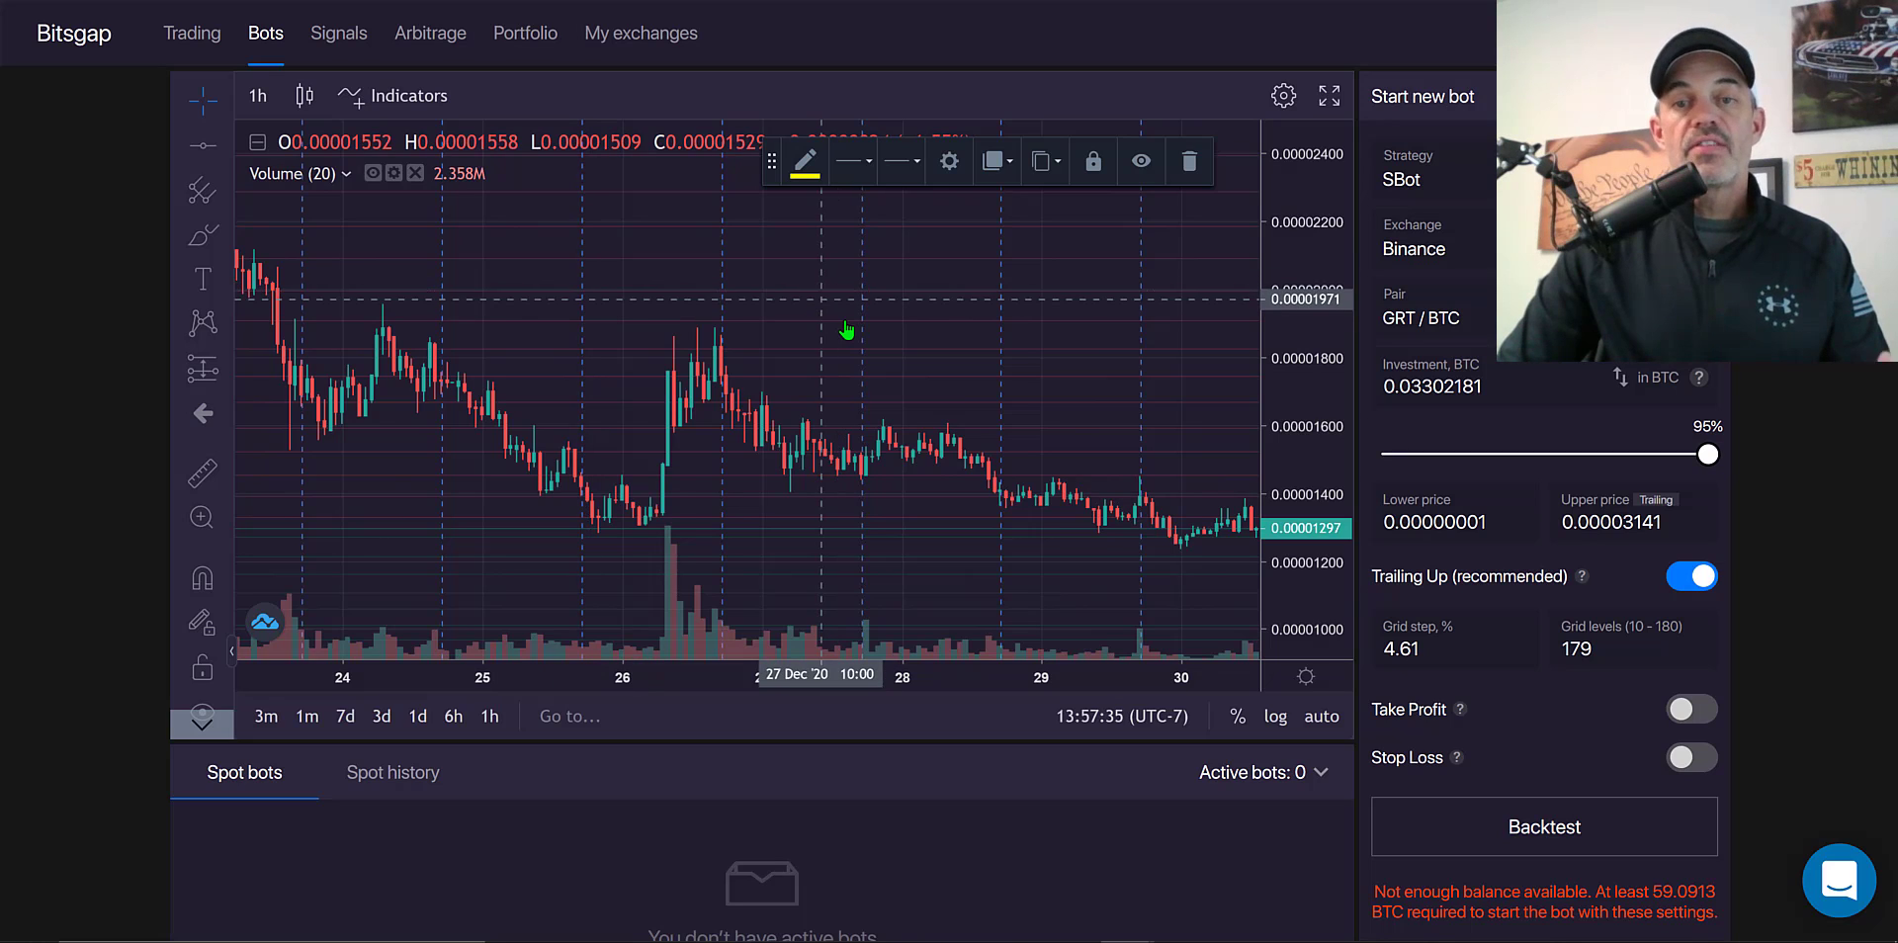
click(203, 145)
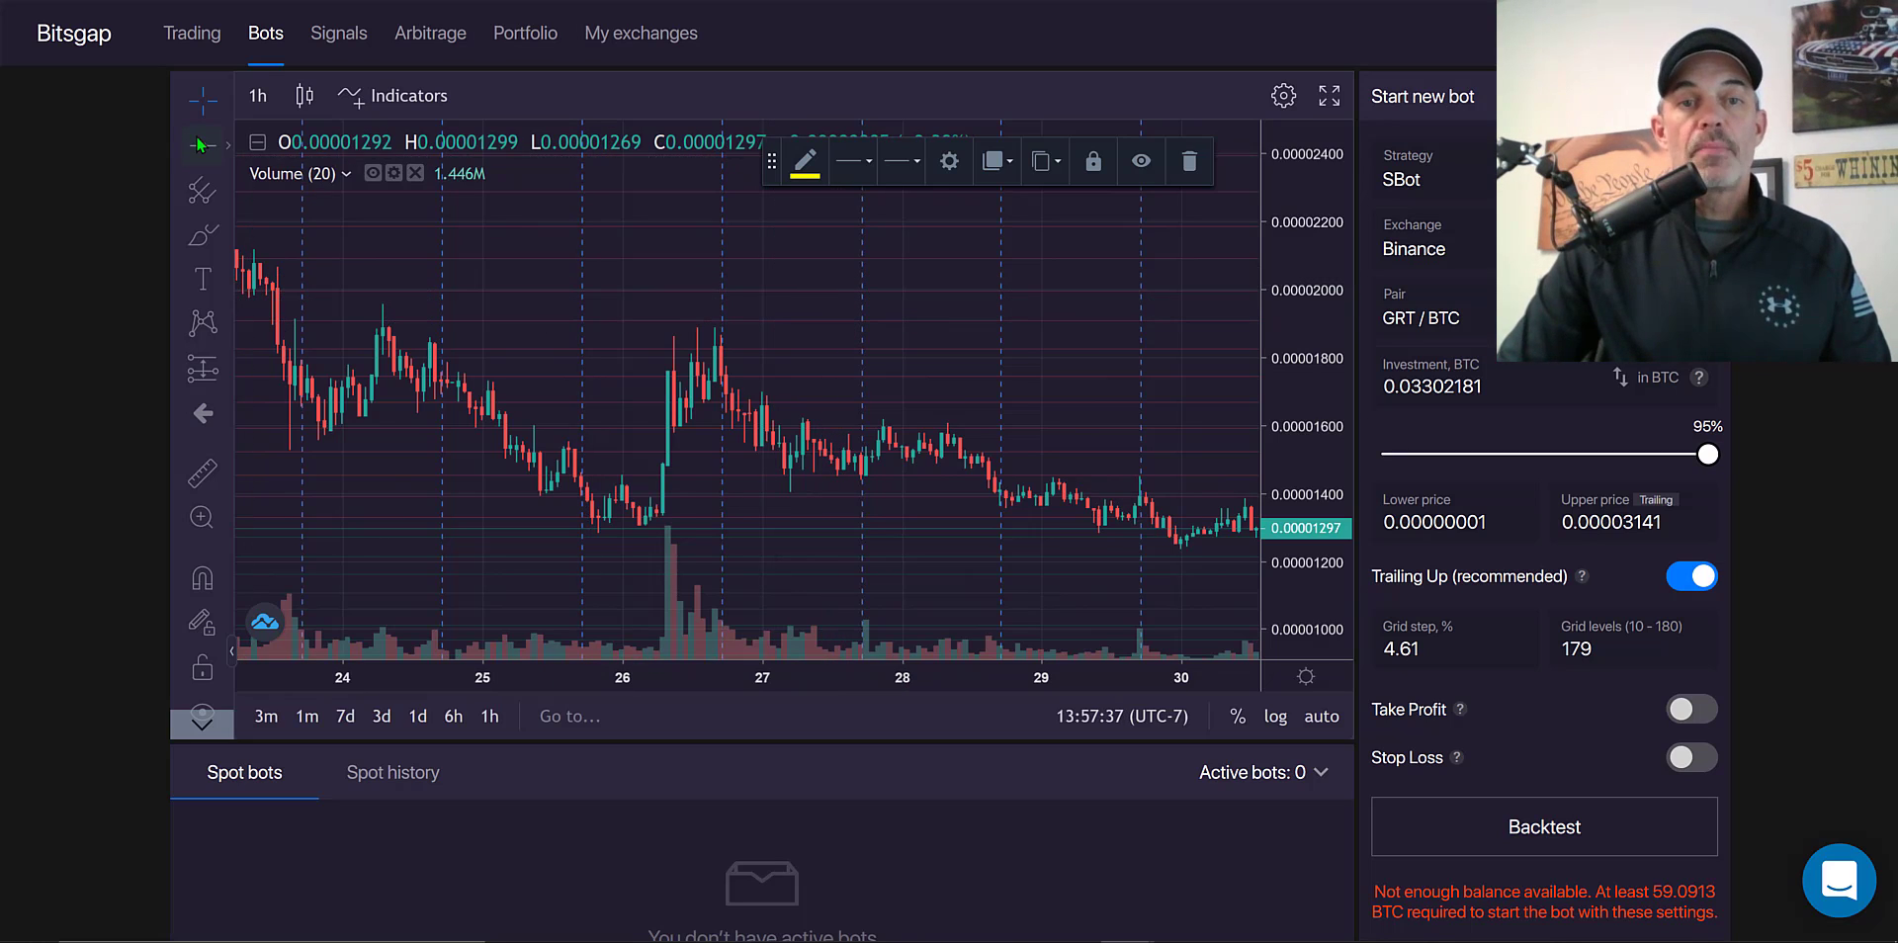
click(791, 324)
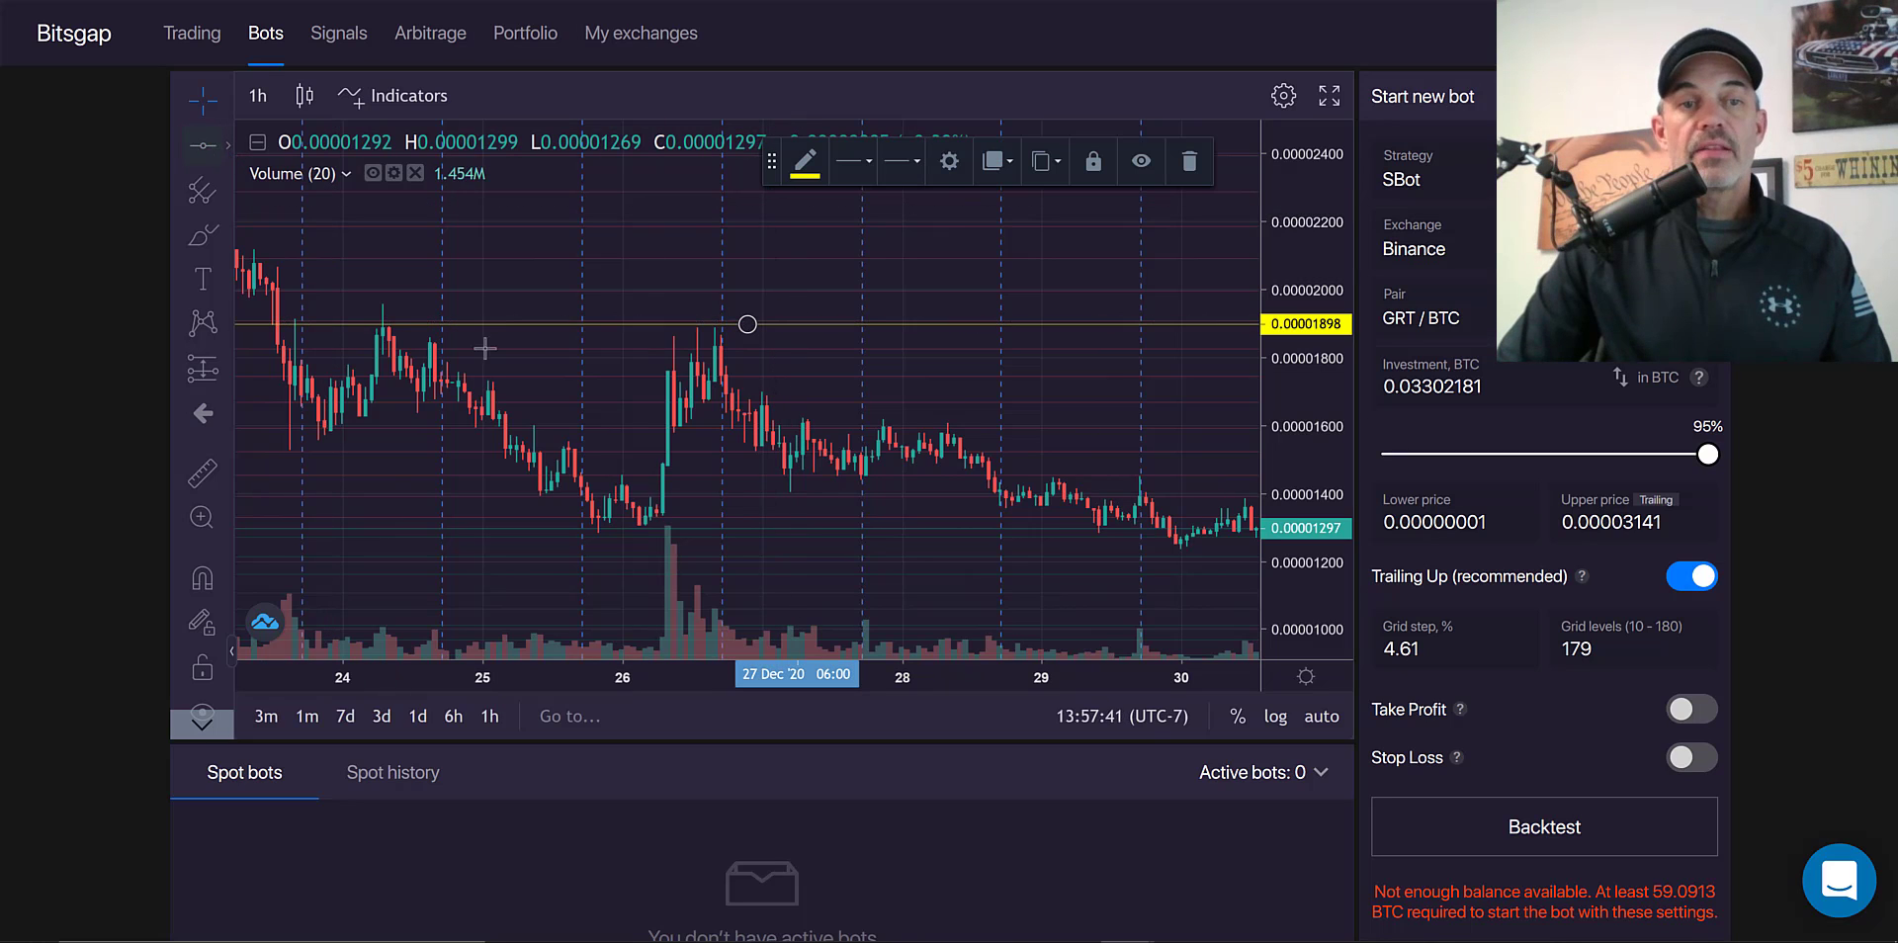
click(692, 551)
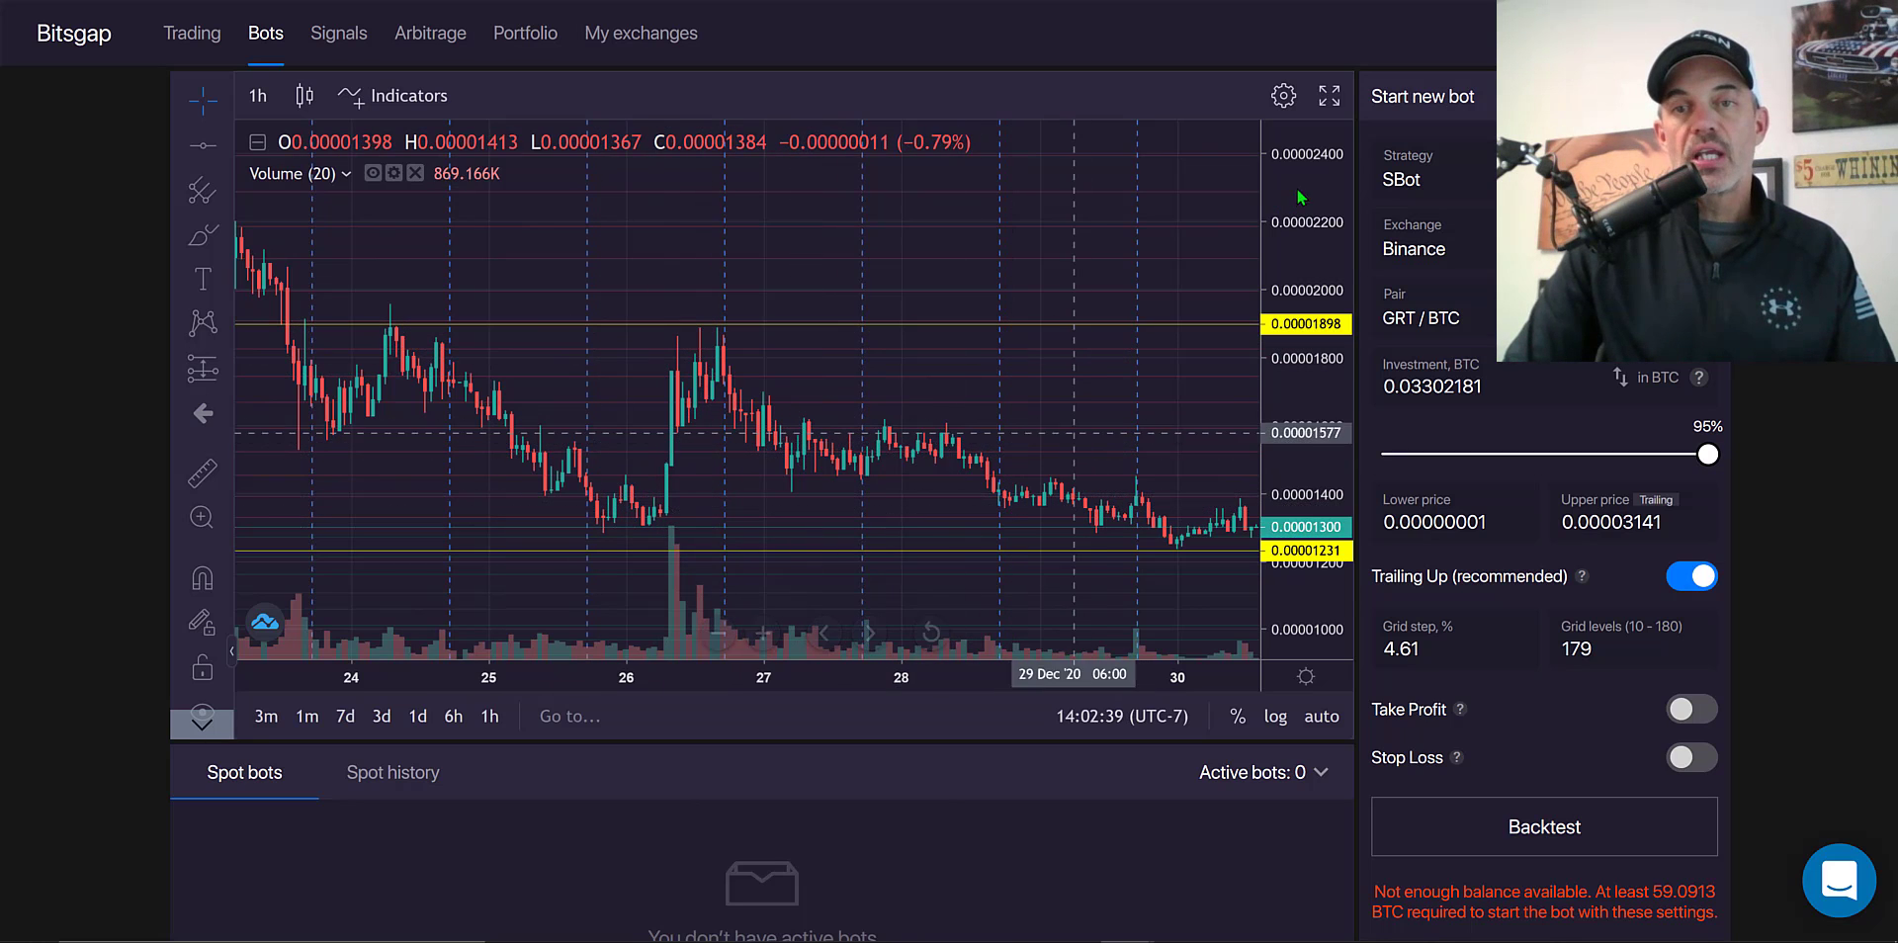
drag(1306, 156, 1307, 547)
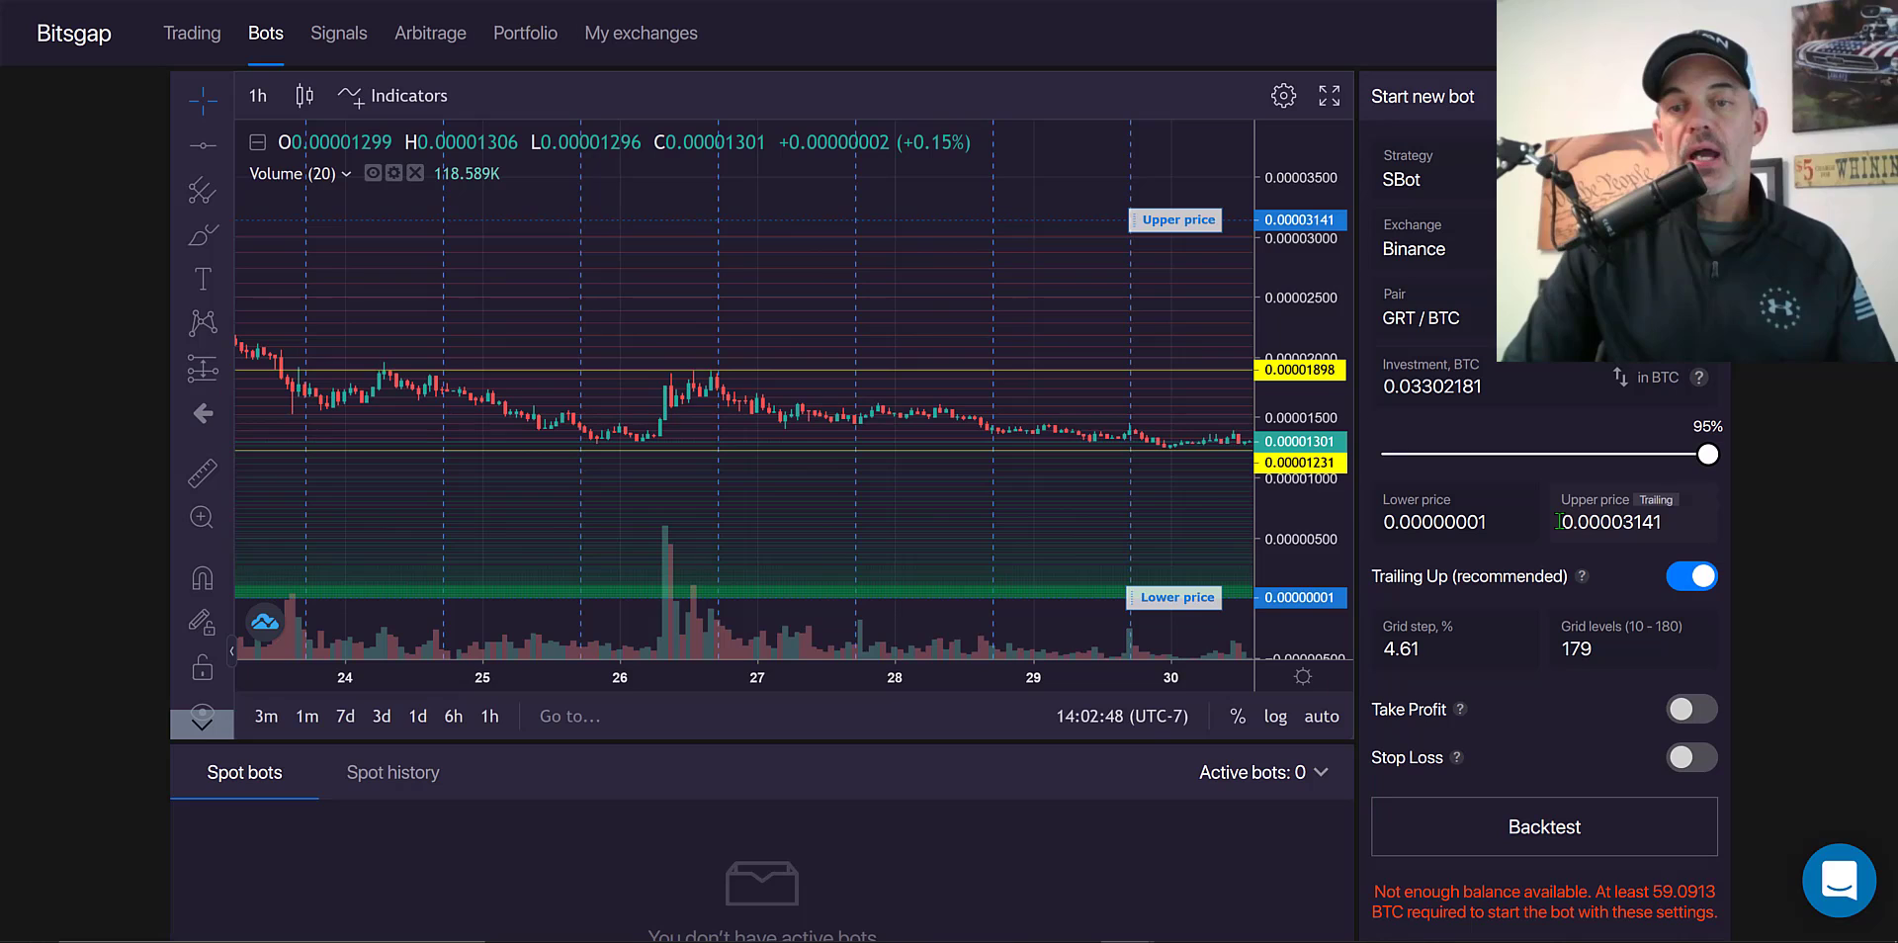
- Set the upper price to 0.00001898 and raise the lower price to about 0.00001185
double_click(1594, 523)
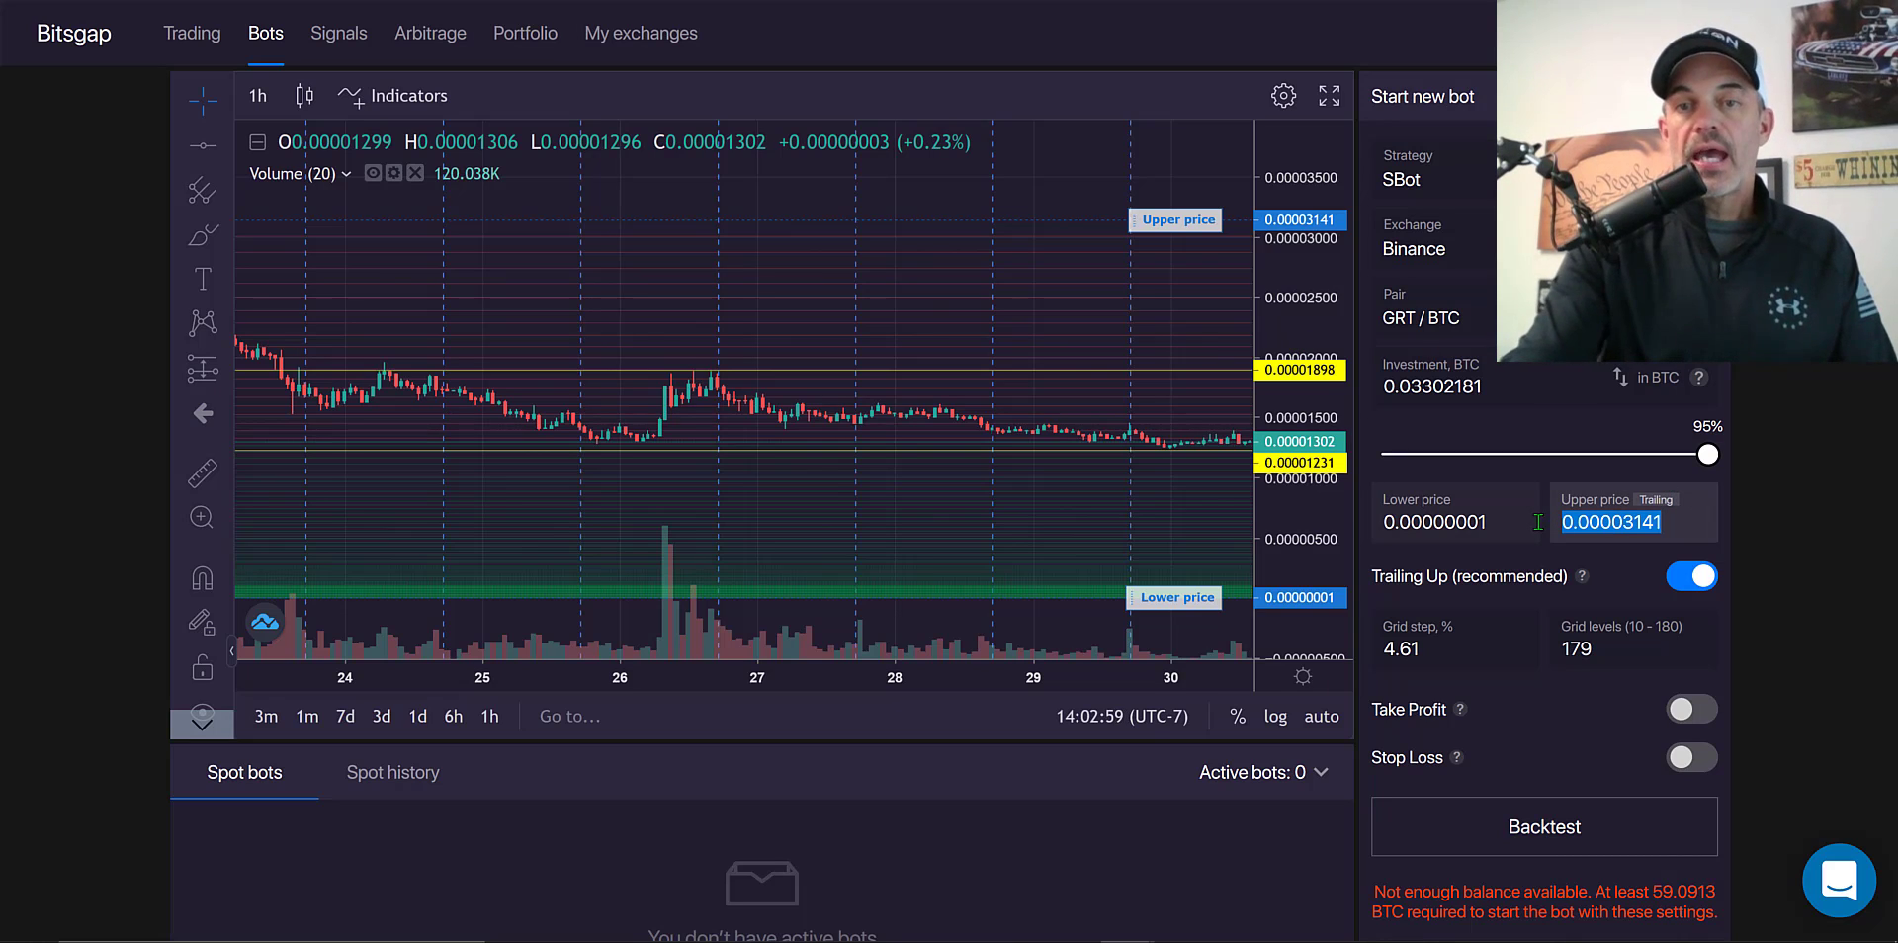
text(.)
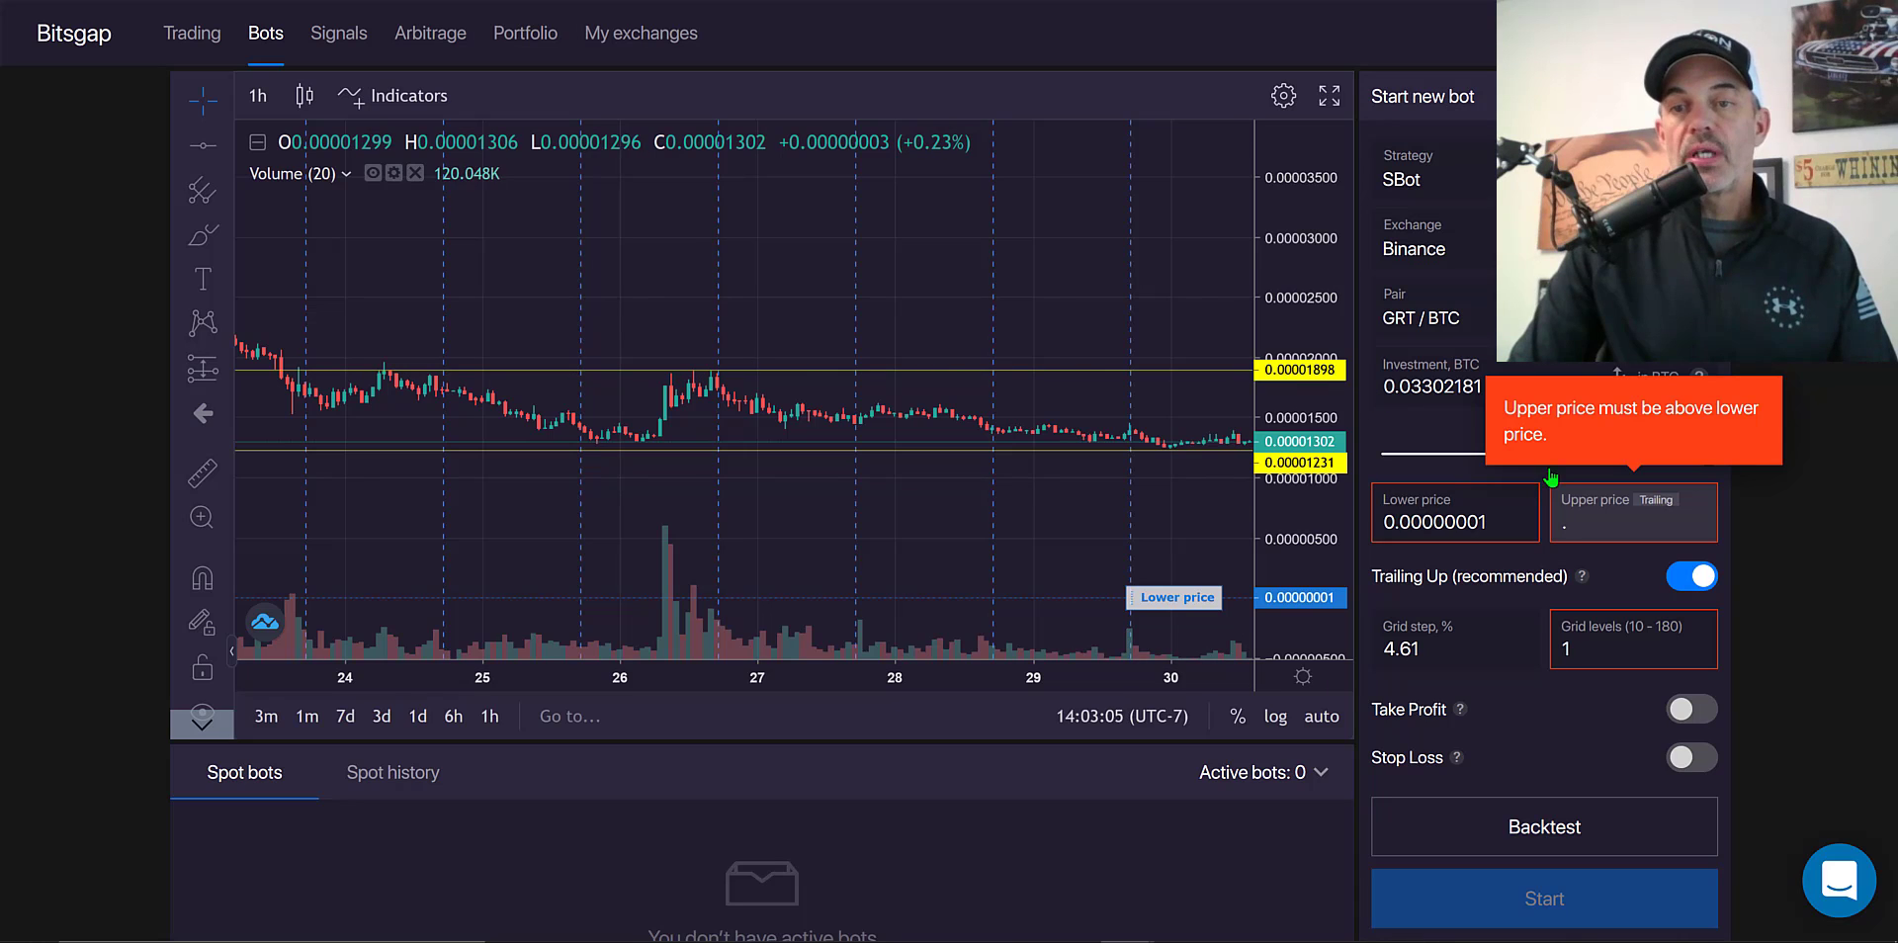
text(00001898)
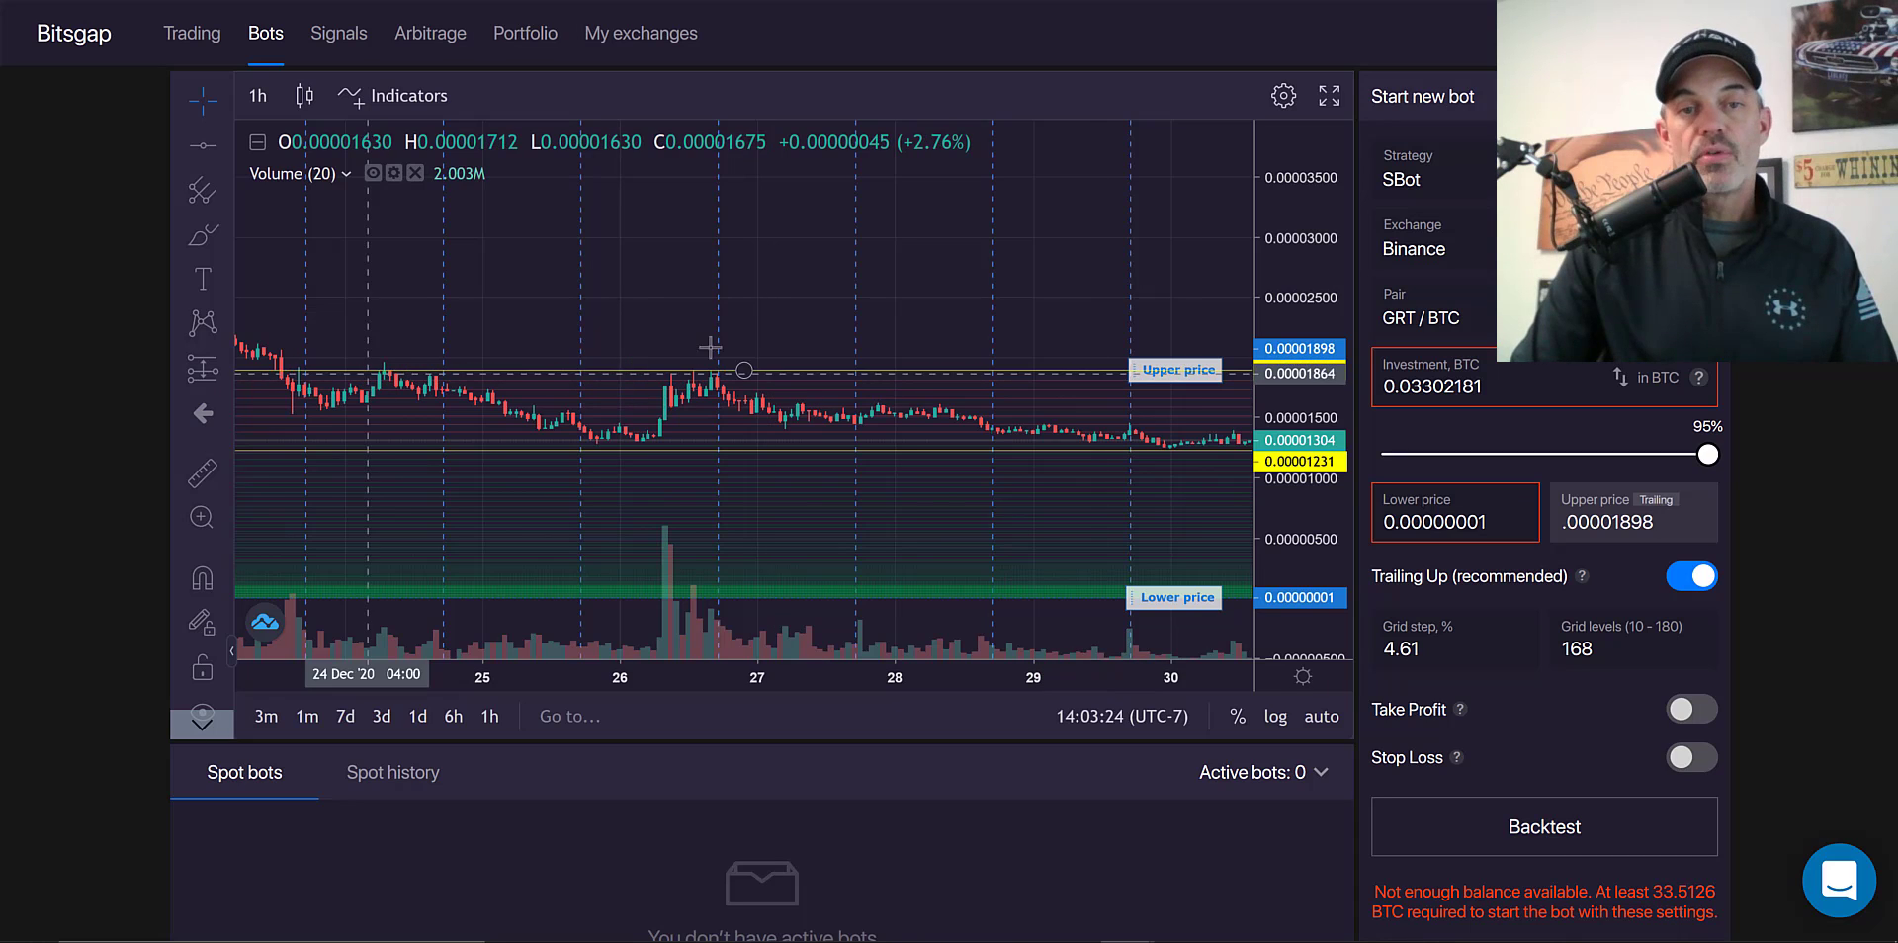
double_click(1499, 512)
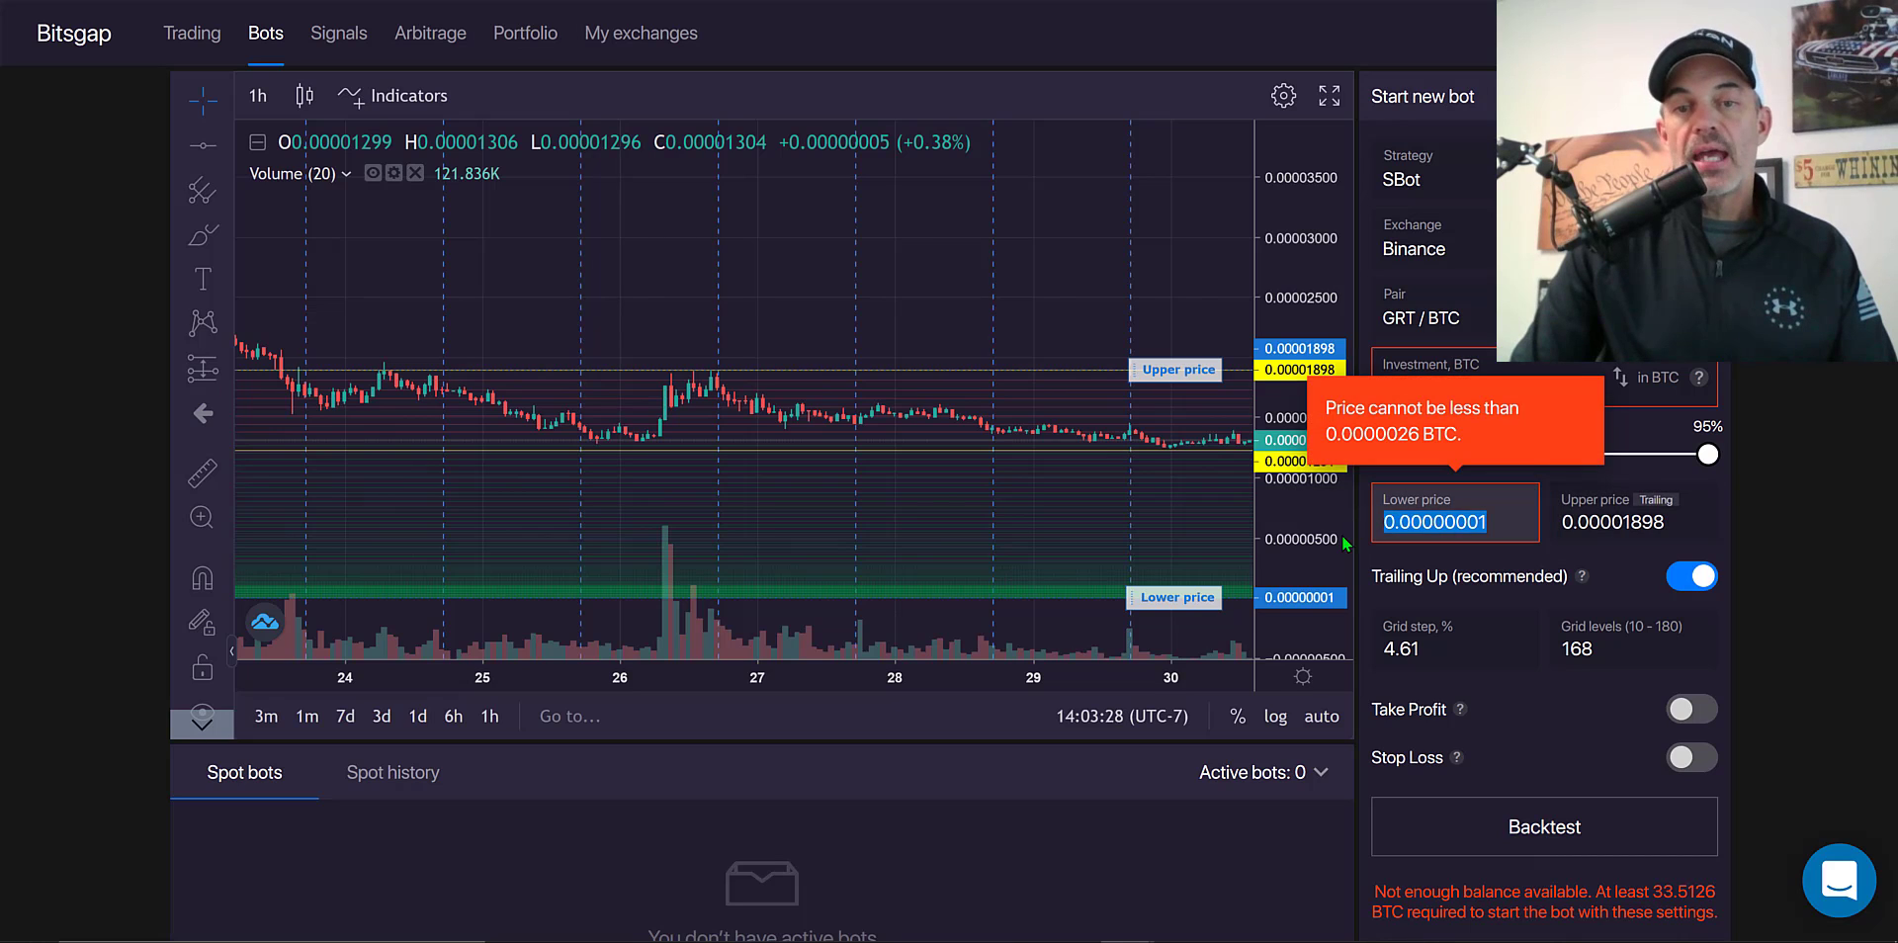
drag(1162, 581, 1145, 457)
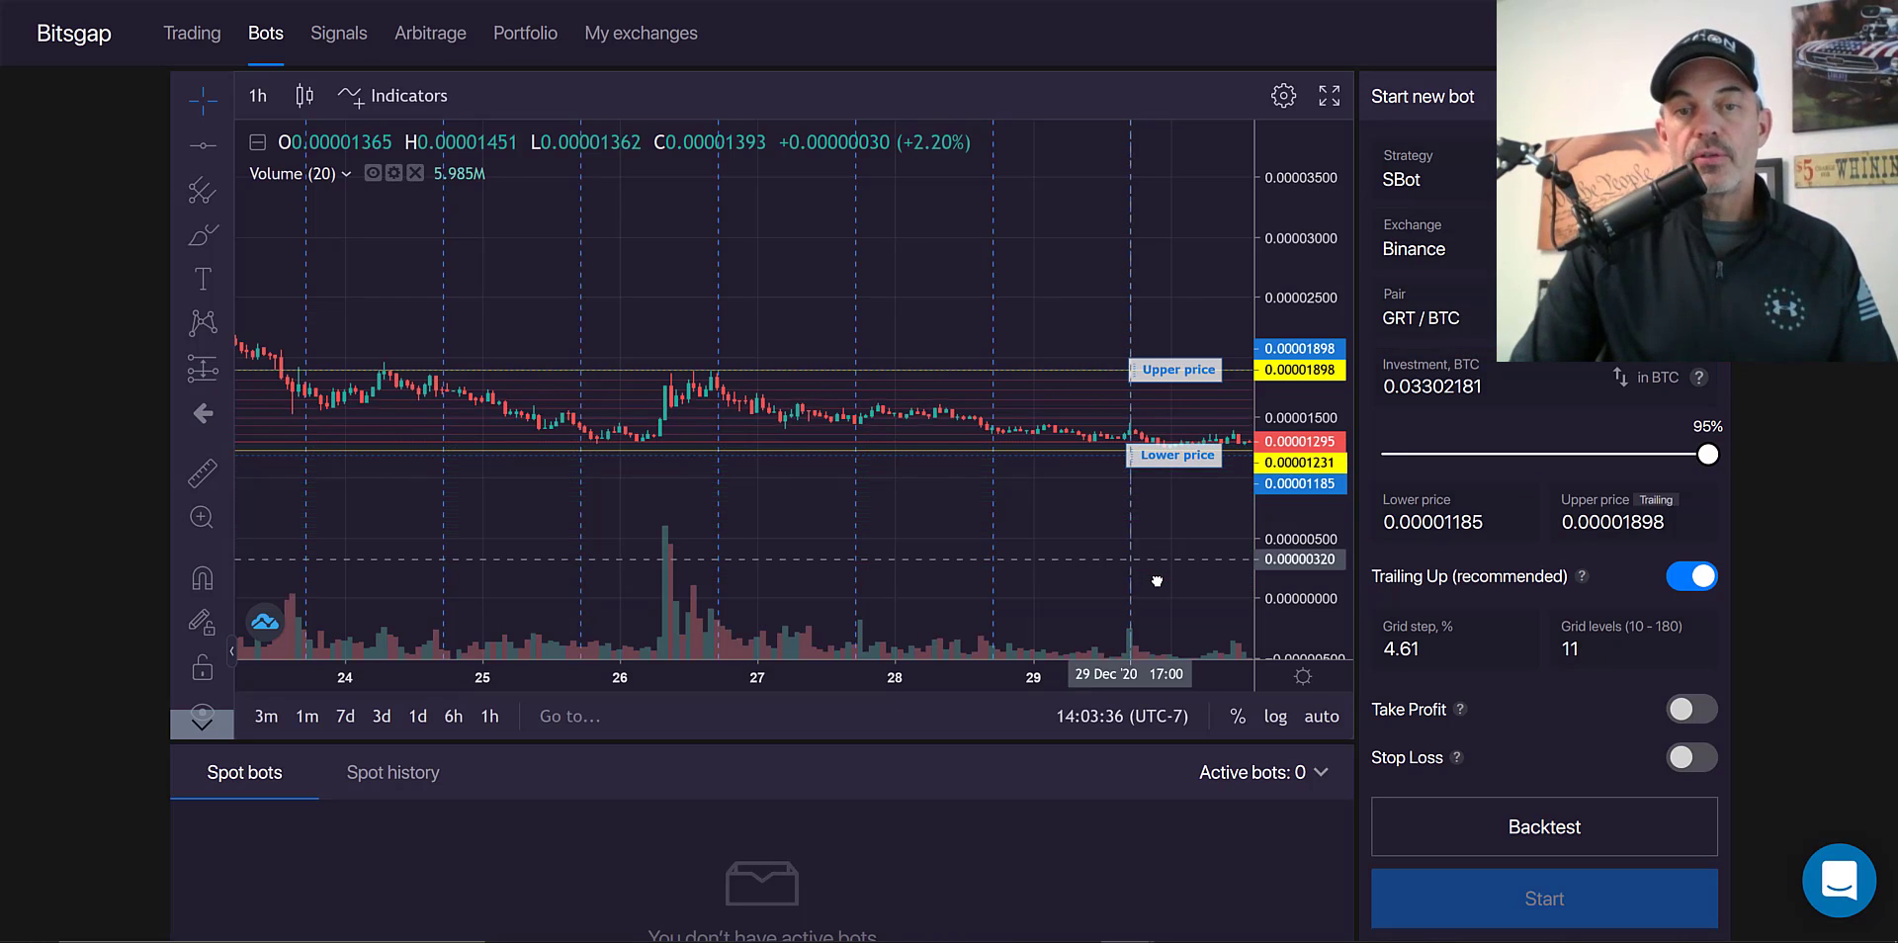
- Move the lower price below support to 0.00001108, giving 40 grid levels at 1.39% step
scroll(910, 551, up, 3)
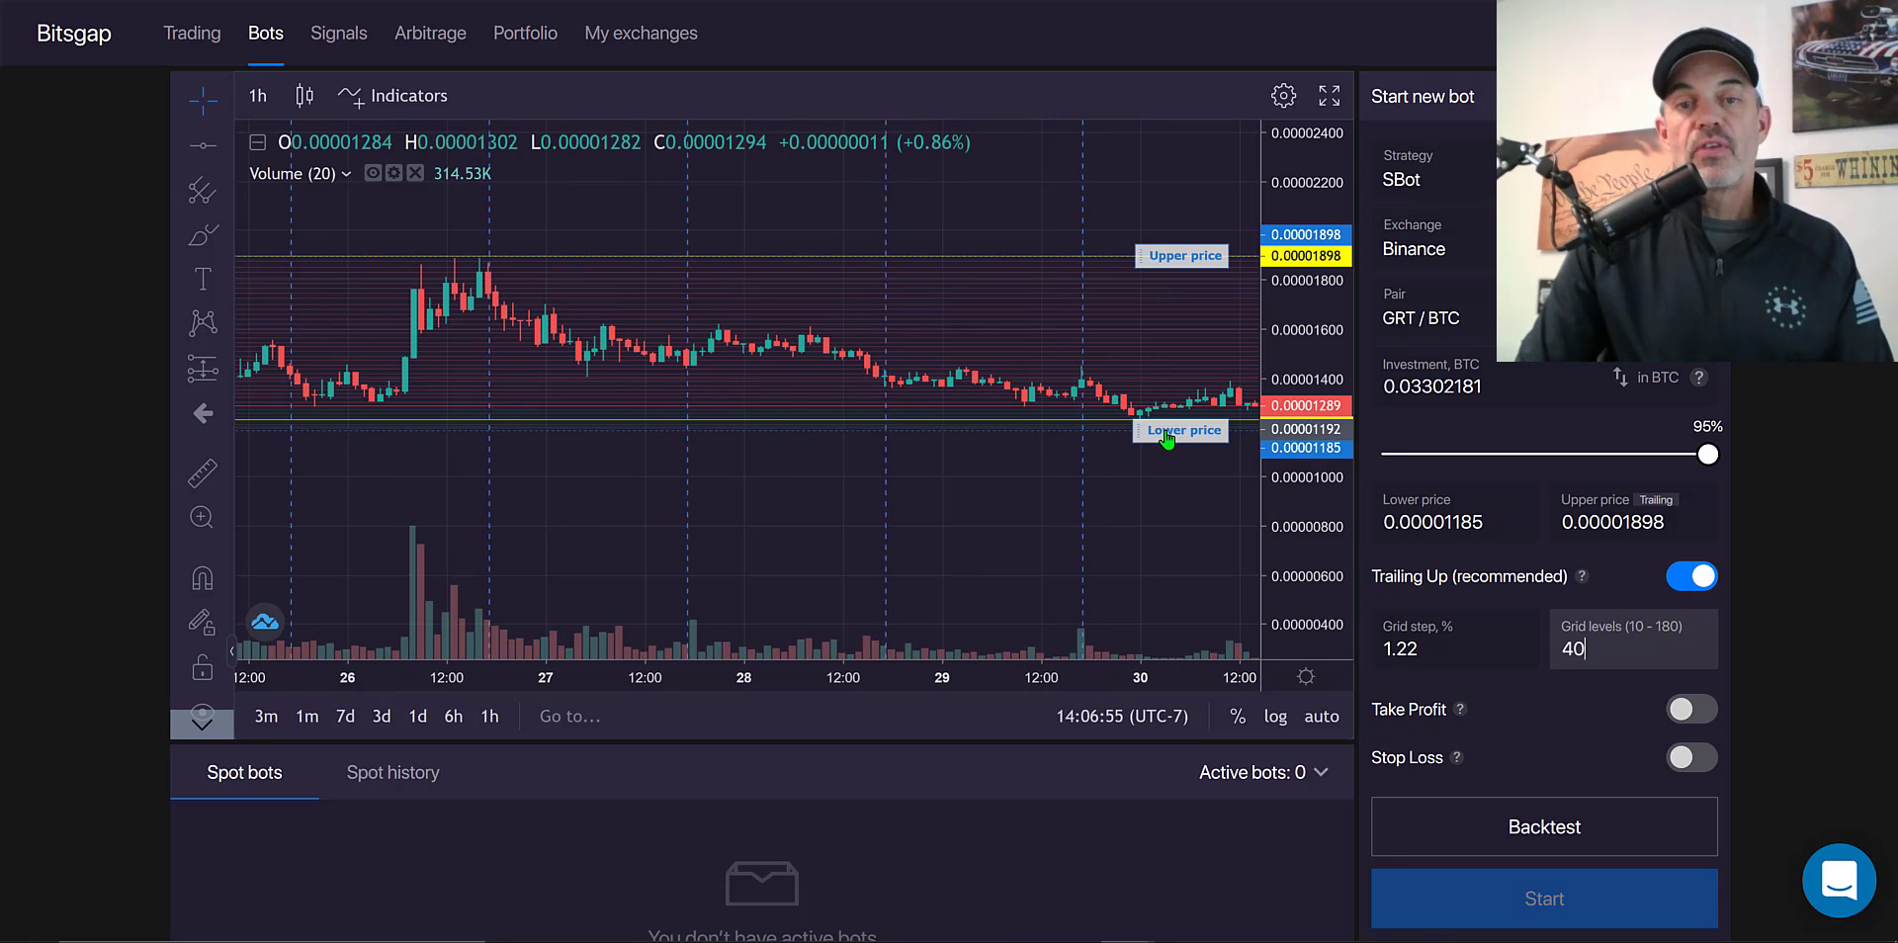
drag(1163, 440, 1168, 488)
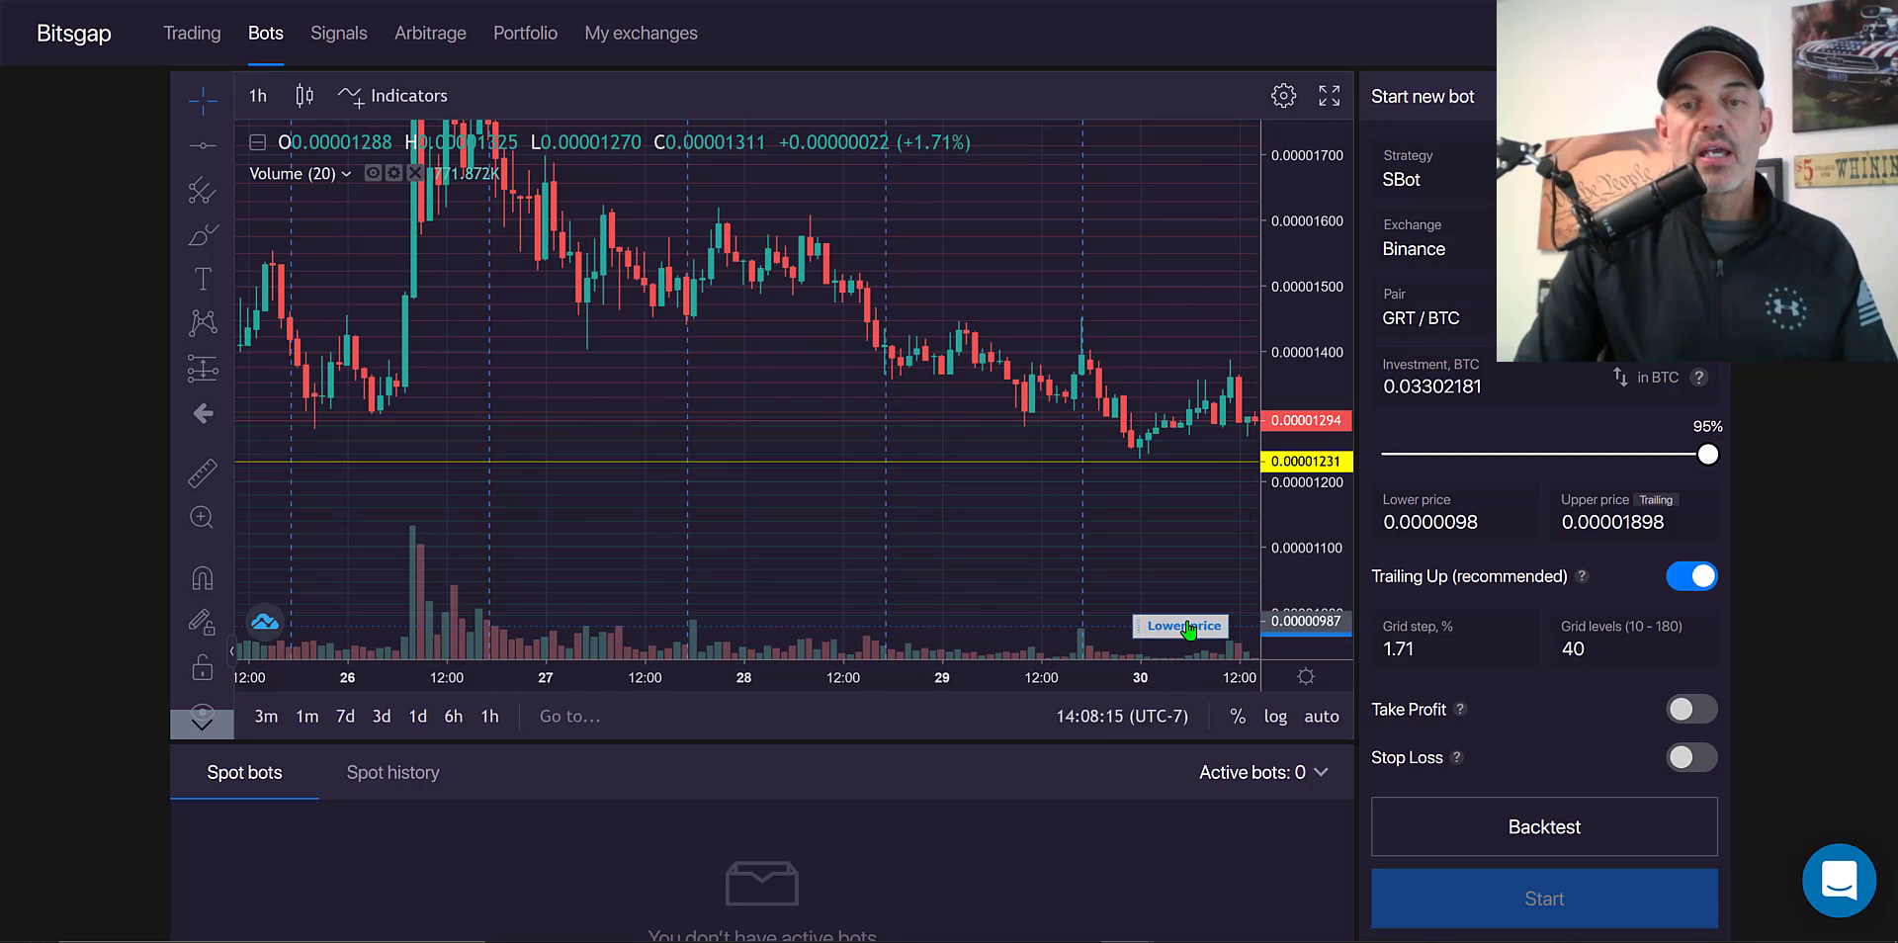
drag(1183, 605, 1166, 543)
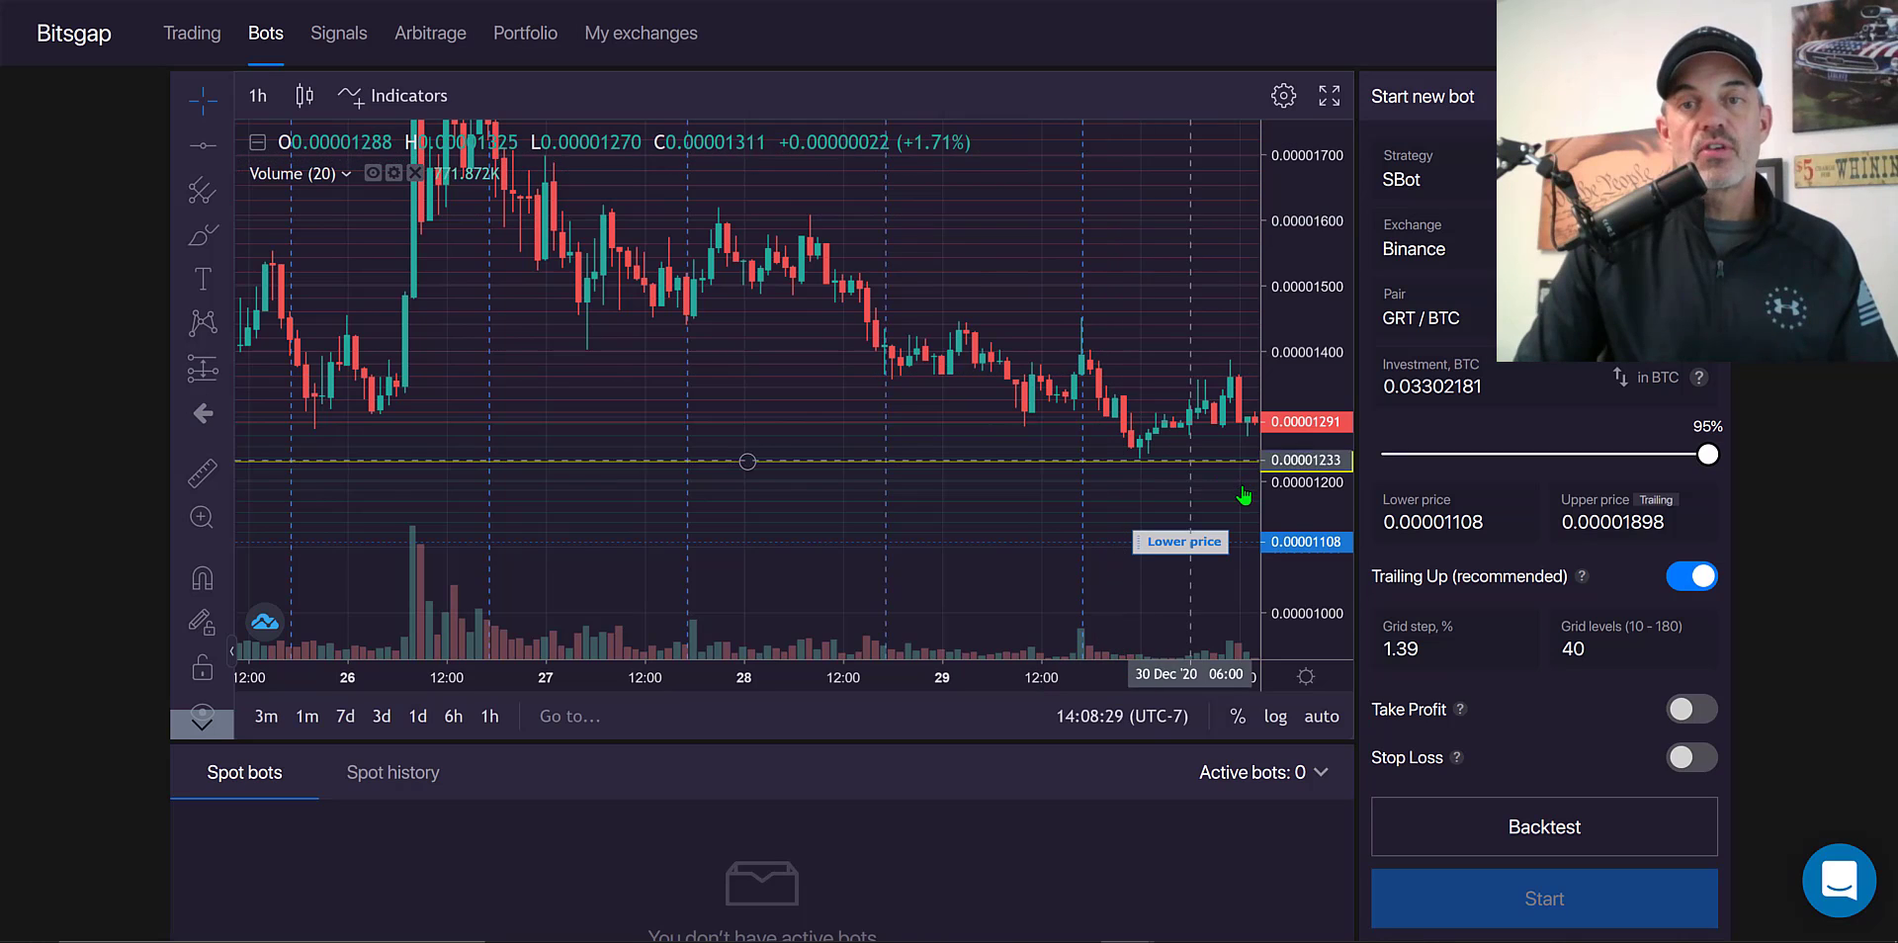
drag(1318, 227, 1139, 293)
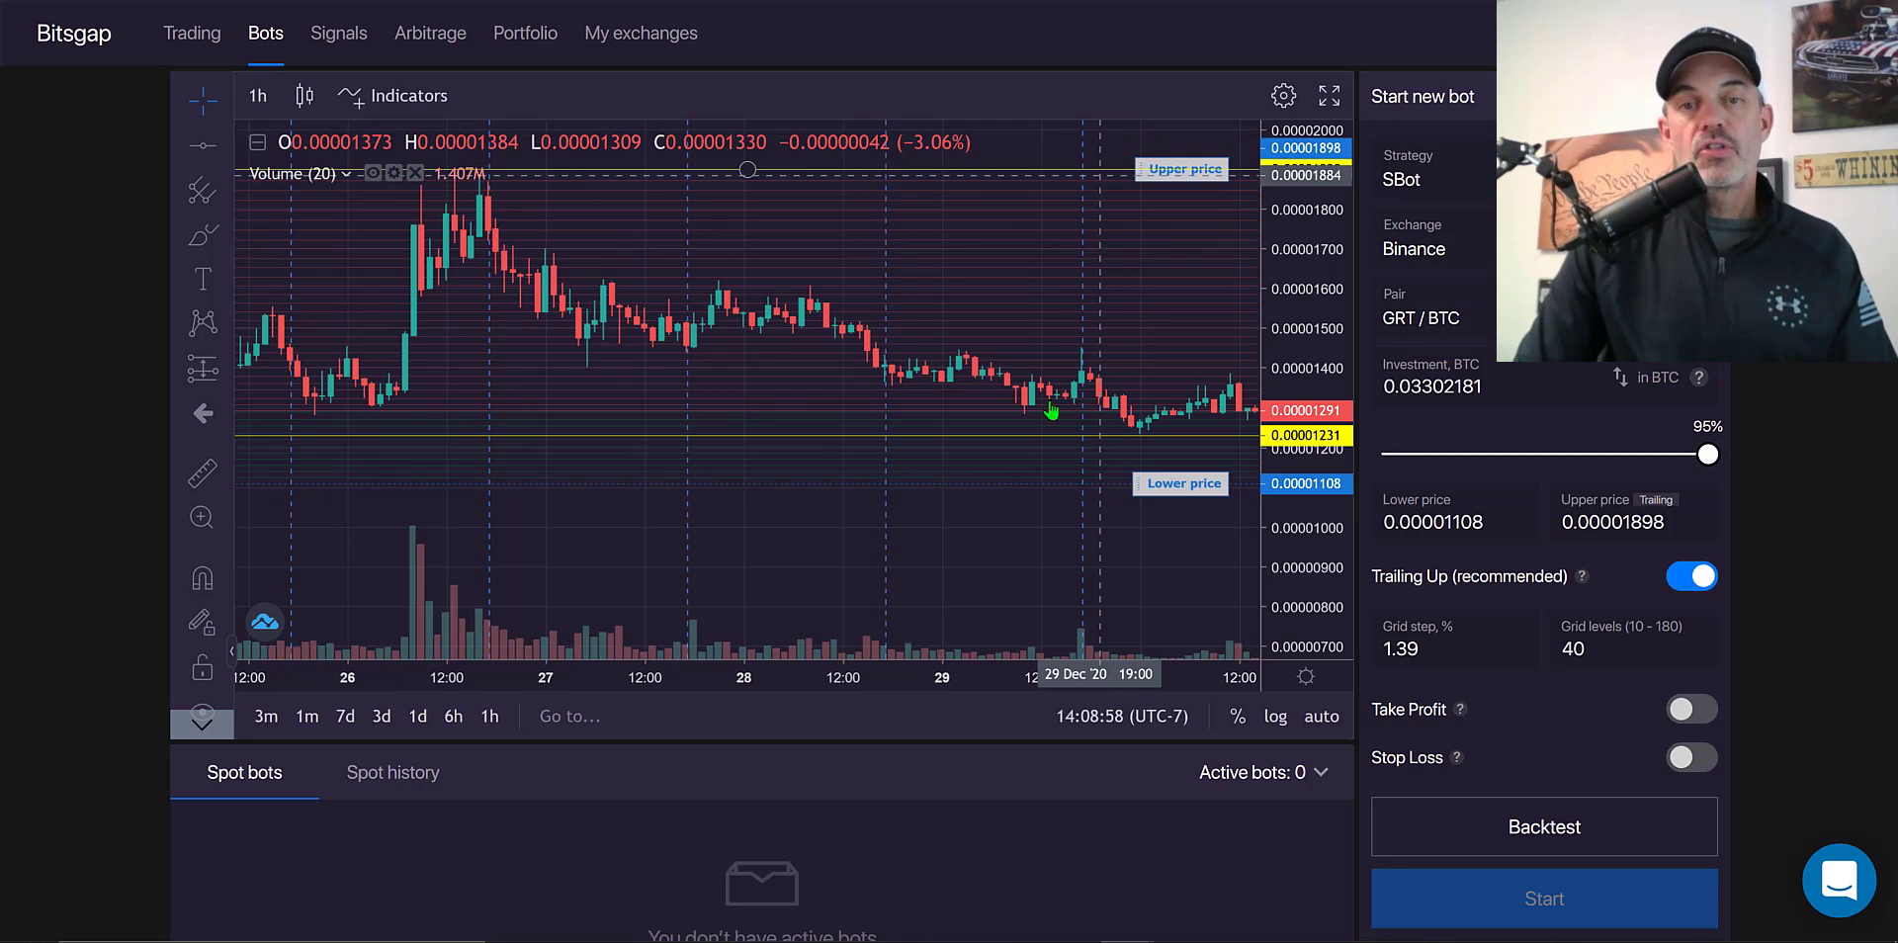
- Turn off Trailing Up and lower the upper price to 0.00001629, giving a 0.99% grid step
click(1698, 580)
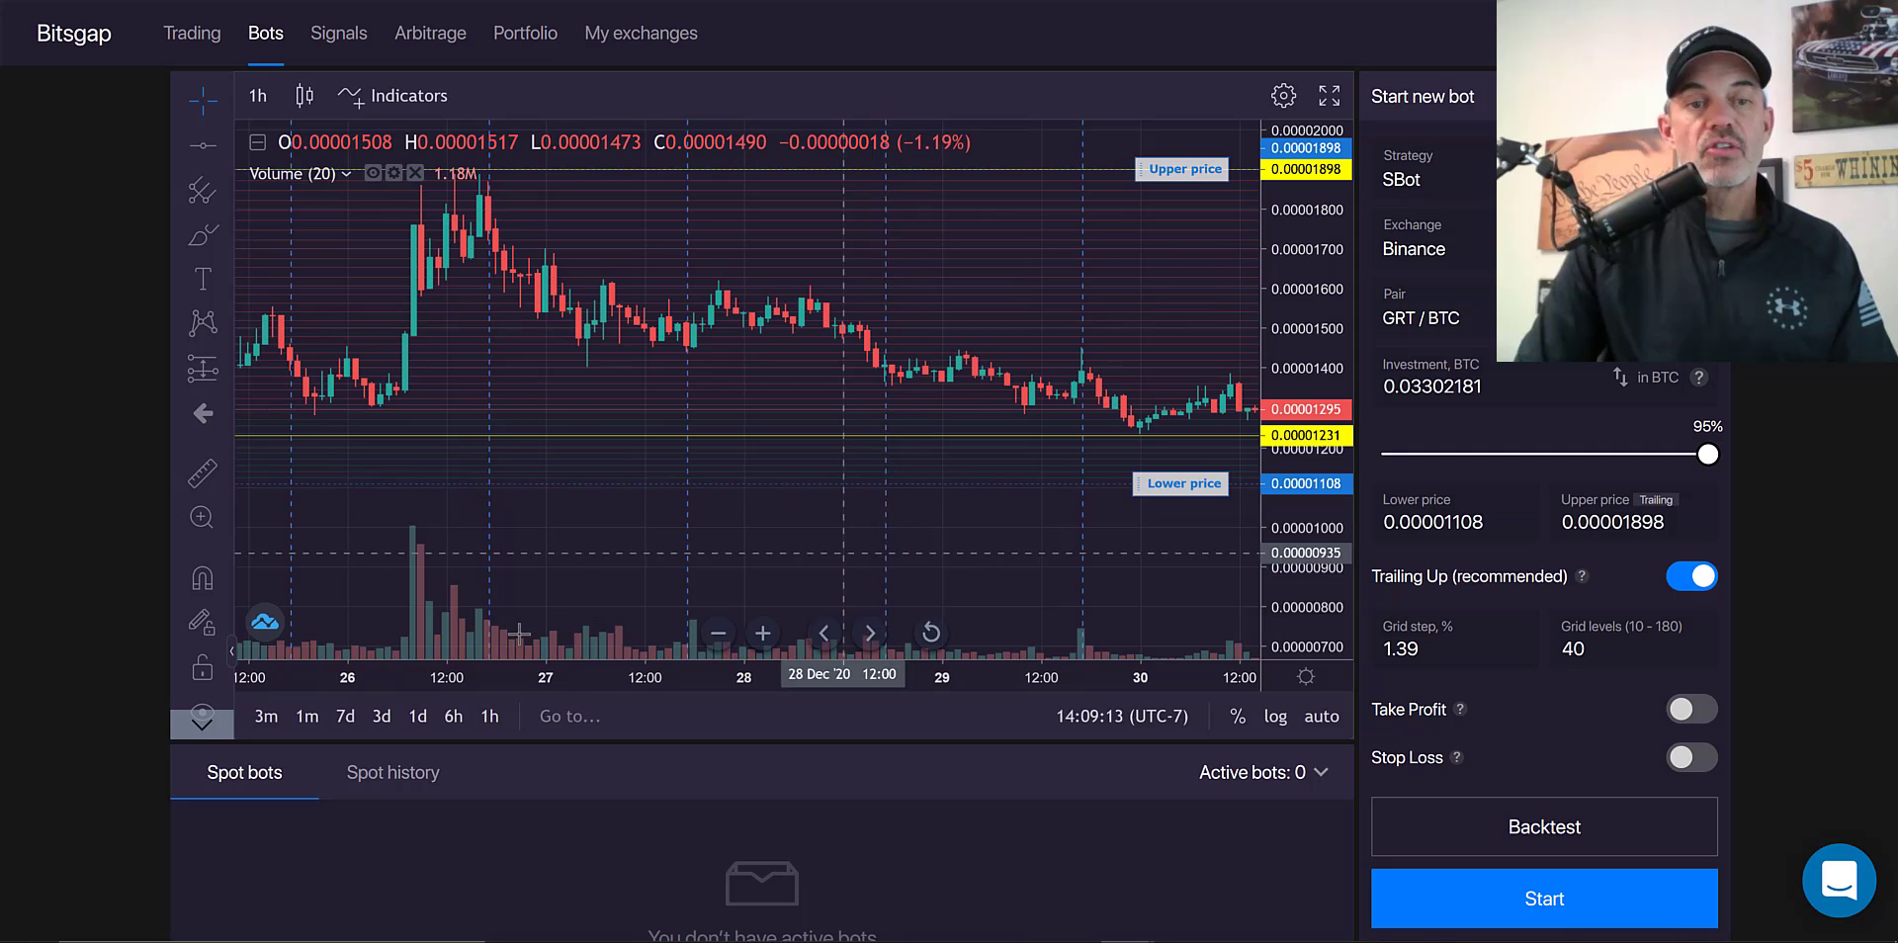
drag(372, 673, 636, 641)
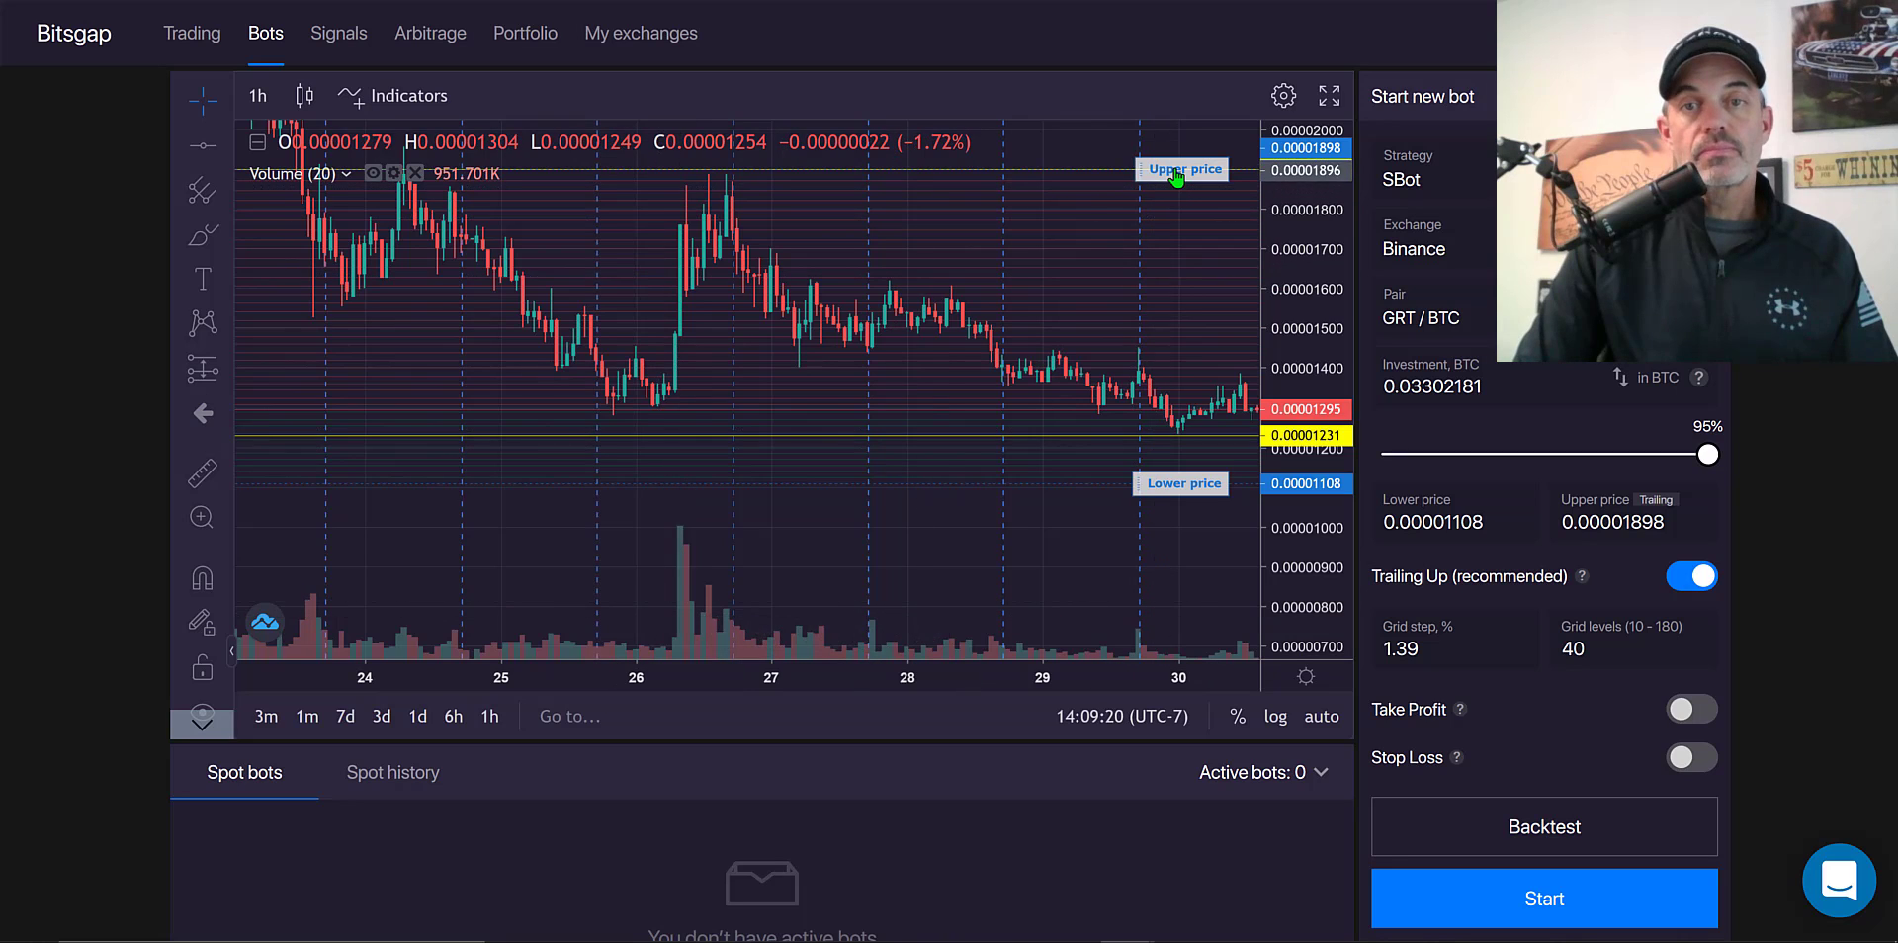
drag(1177, 201, 1197, 278)
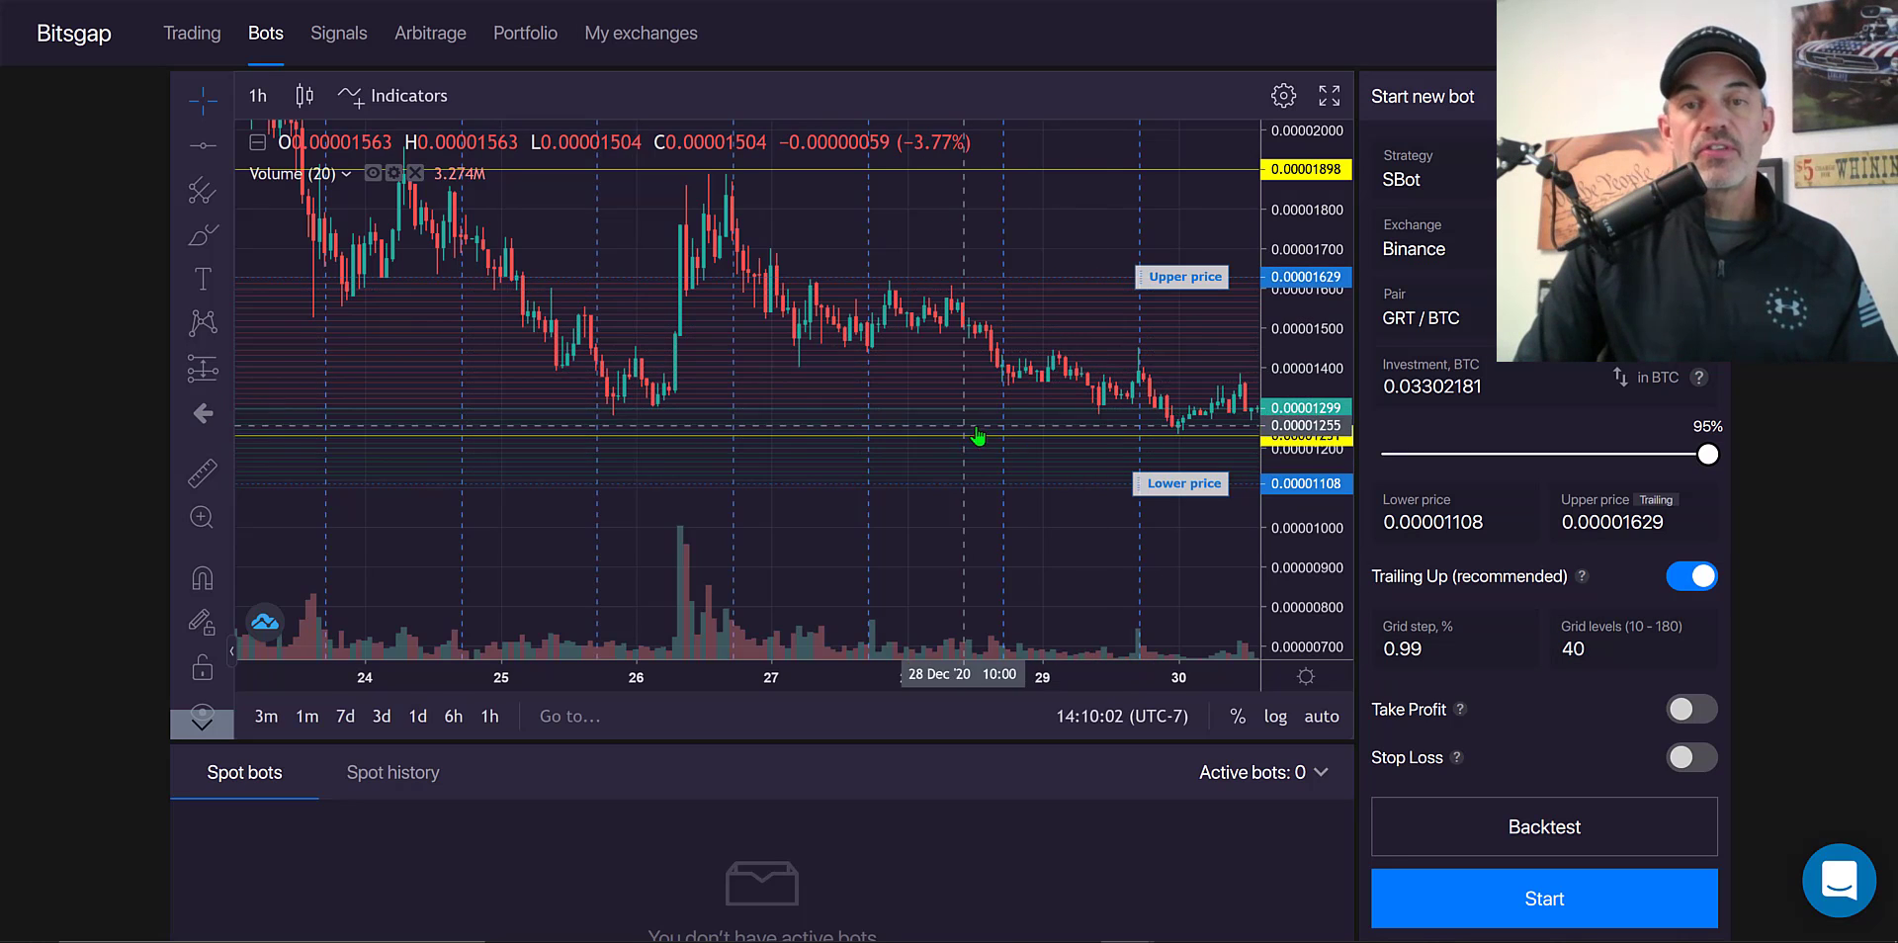
click(1096, 179)
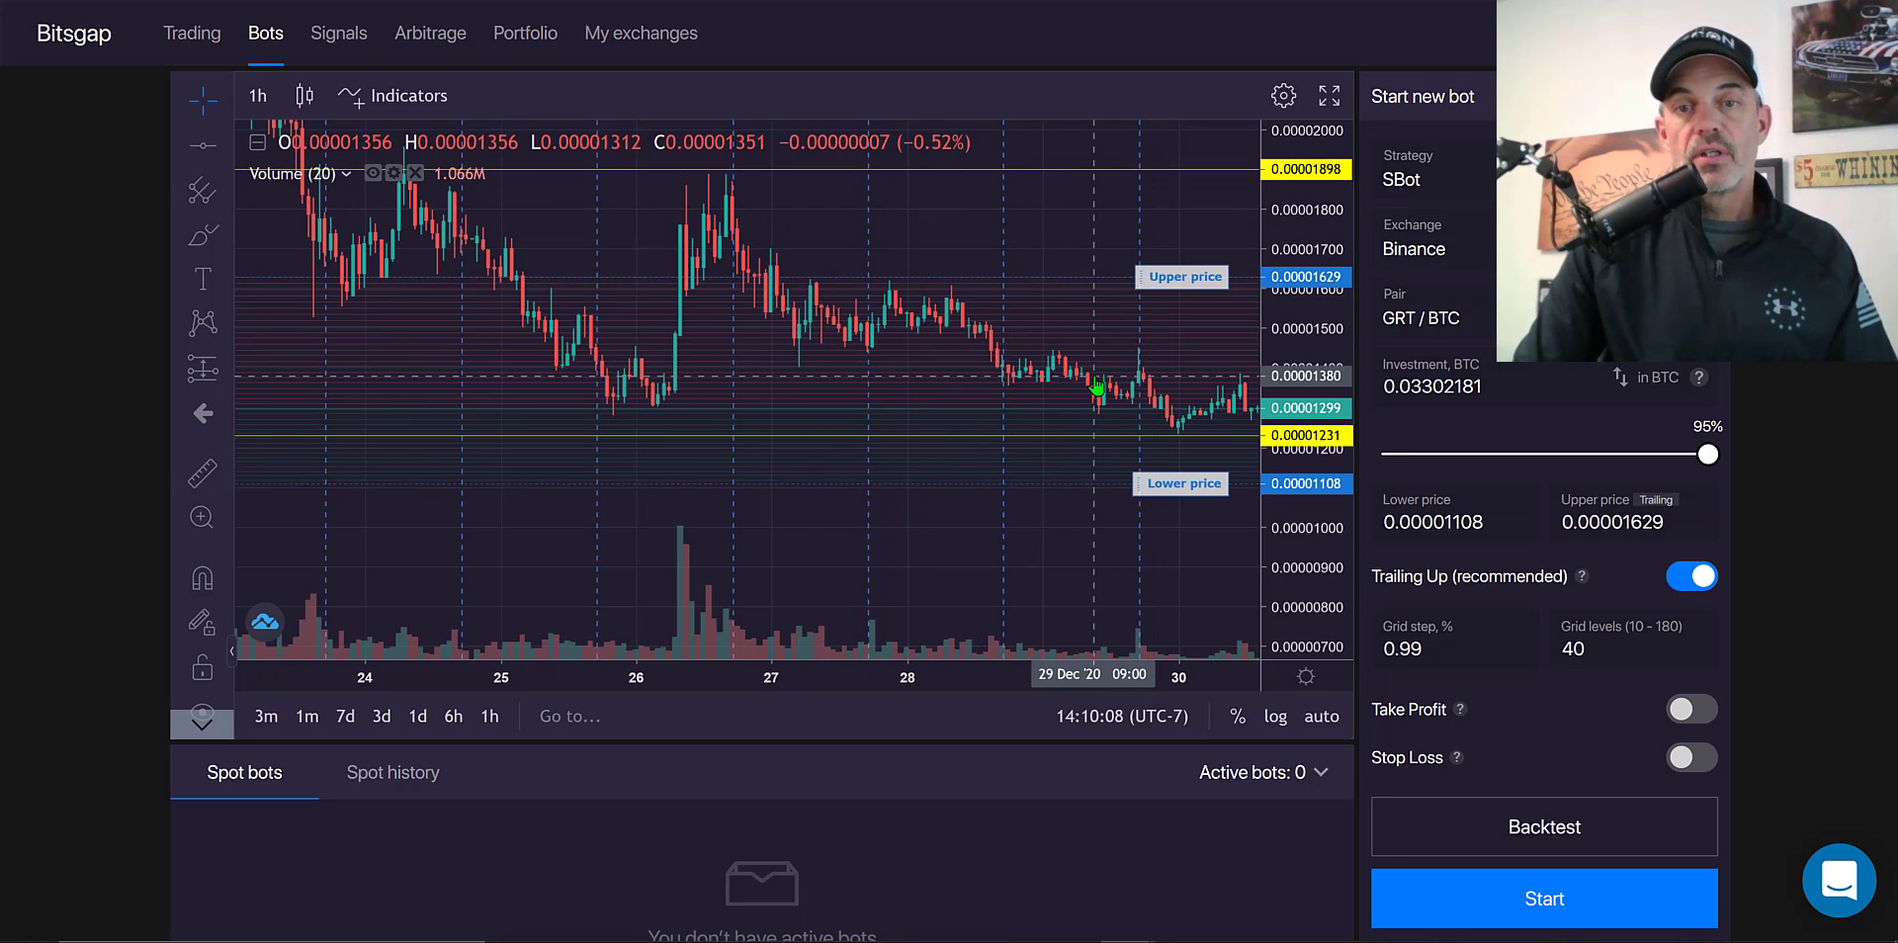
- Delete the yellow marker line near 0.00001231 and raise the lower price to 0.00001202 (0.78% step)
drag(1123, 436, 1123, 444)
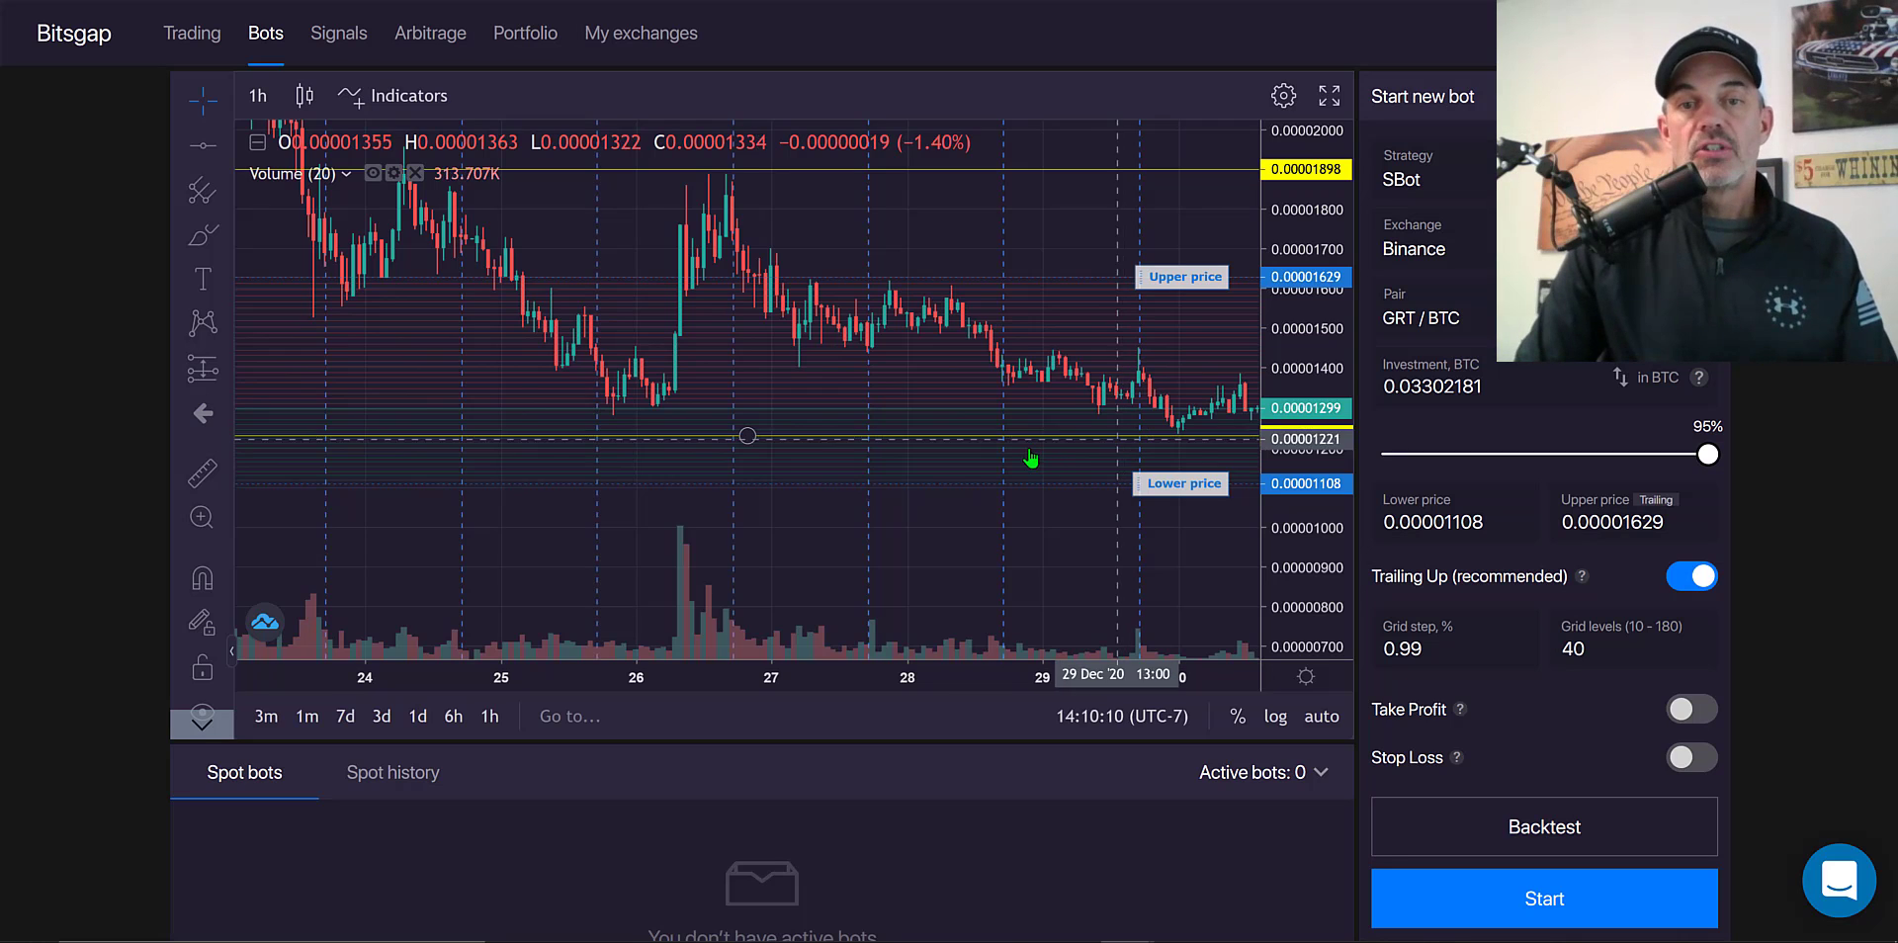
drag(889, 438, 920, 433)
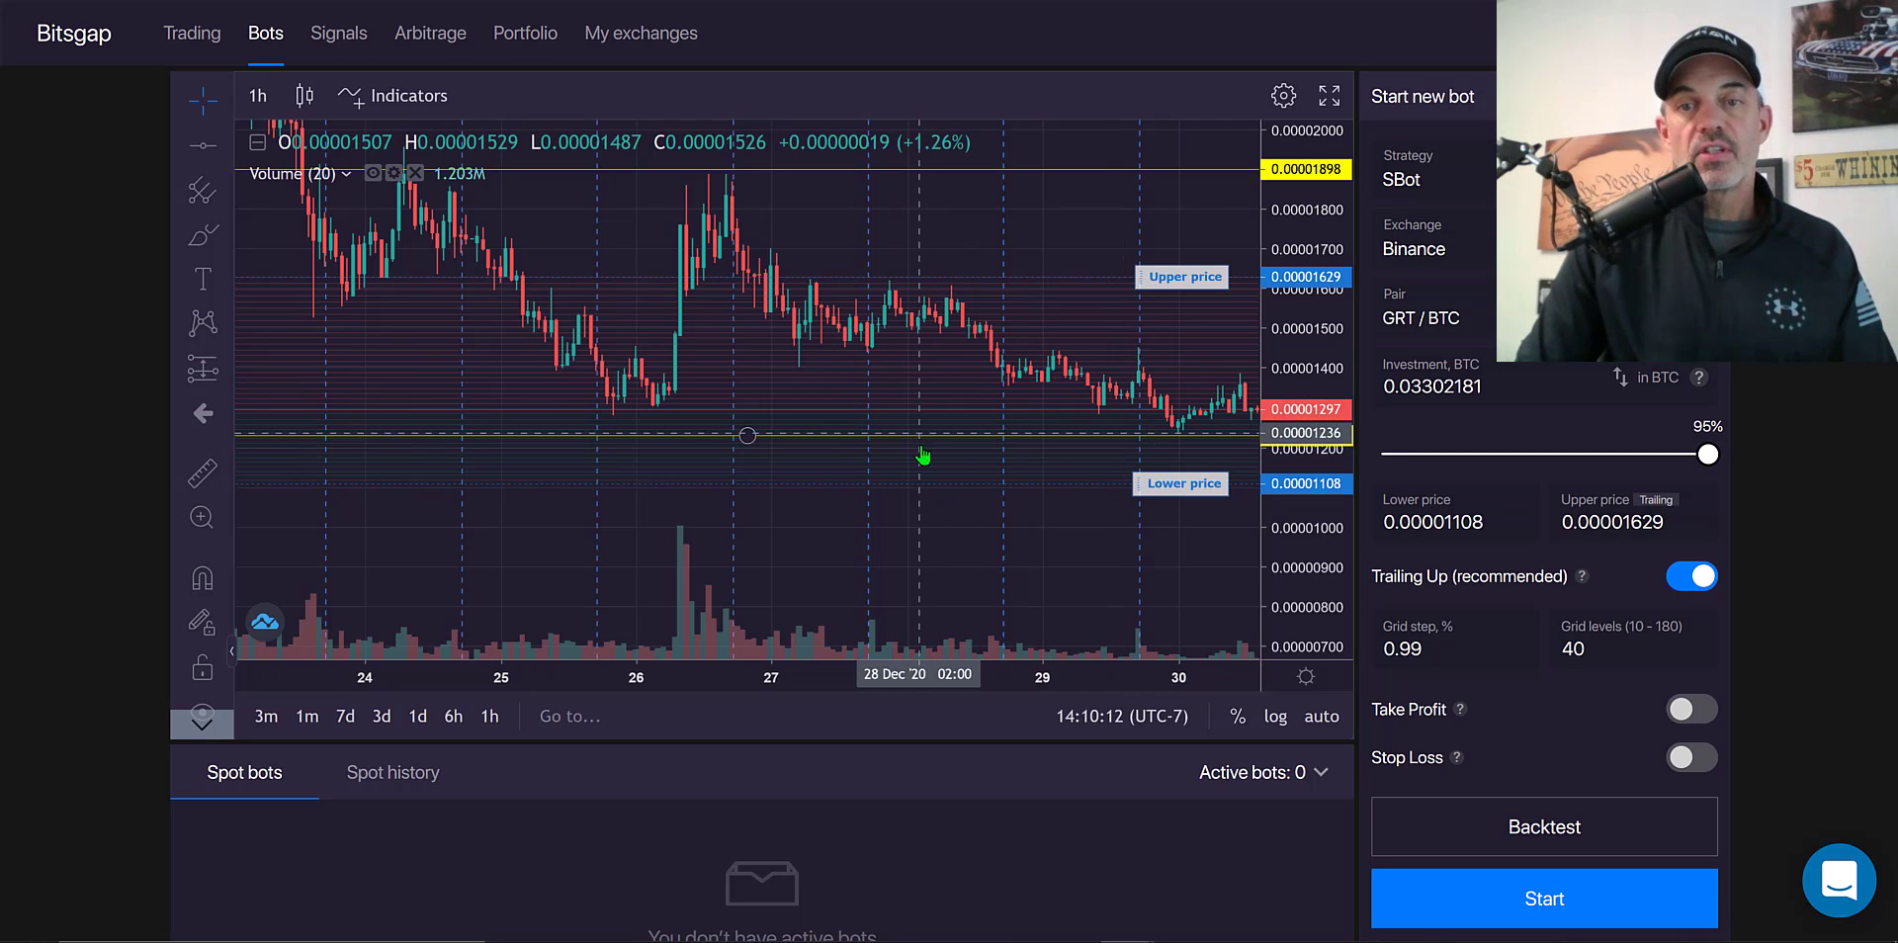
scroll(1131, 521, up, 2)
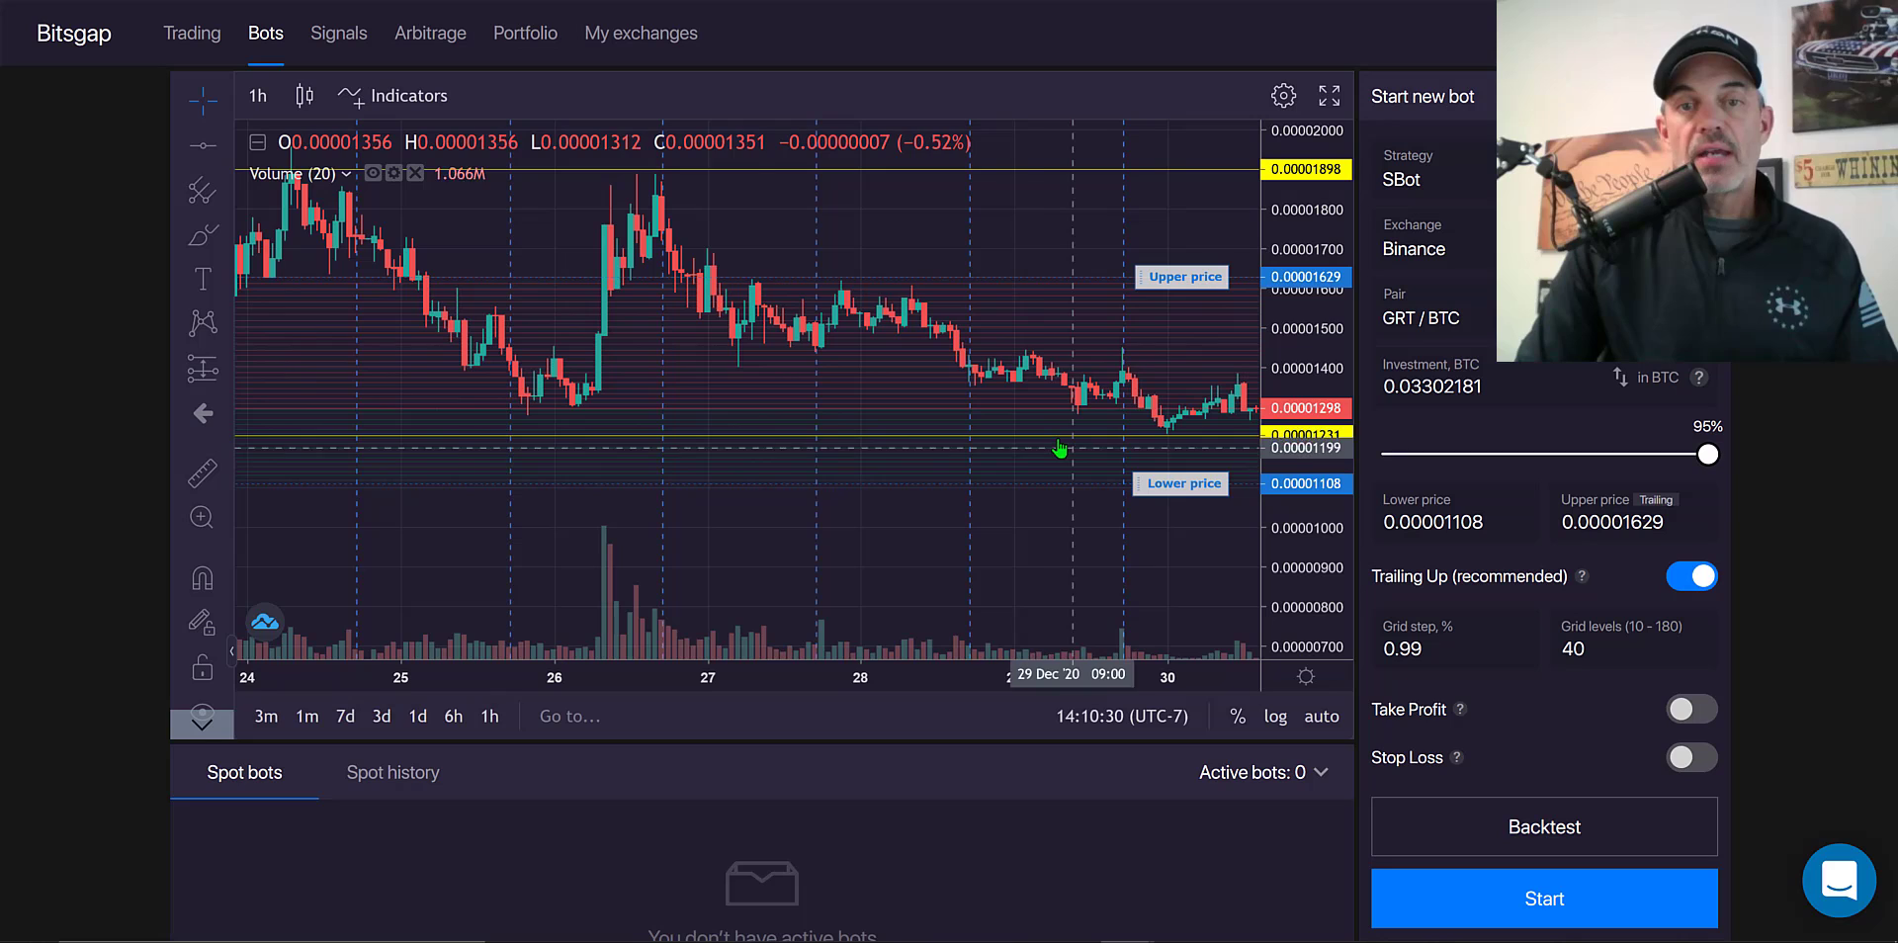
drag(1060, 447, 1058, 439)
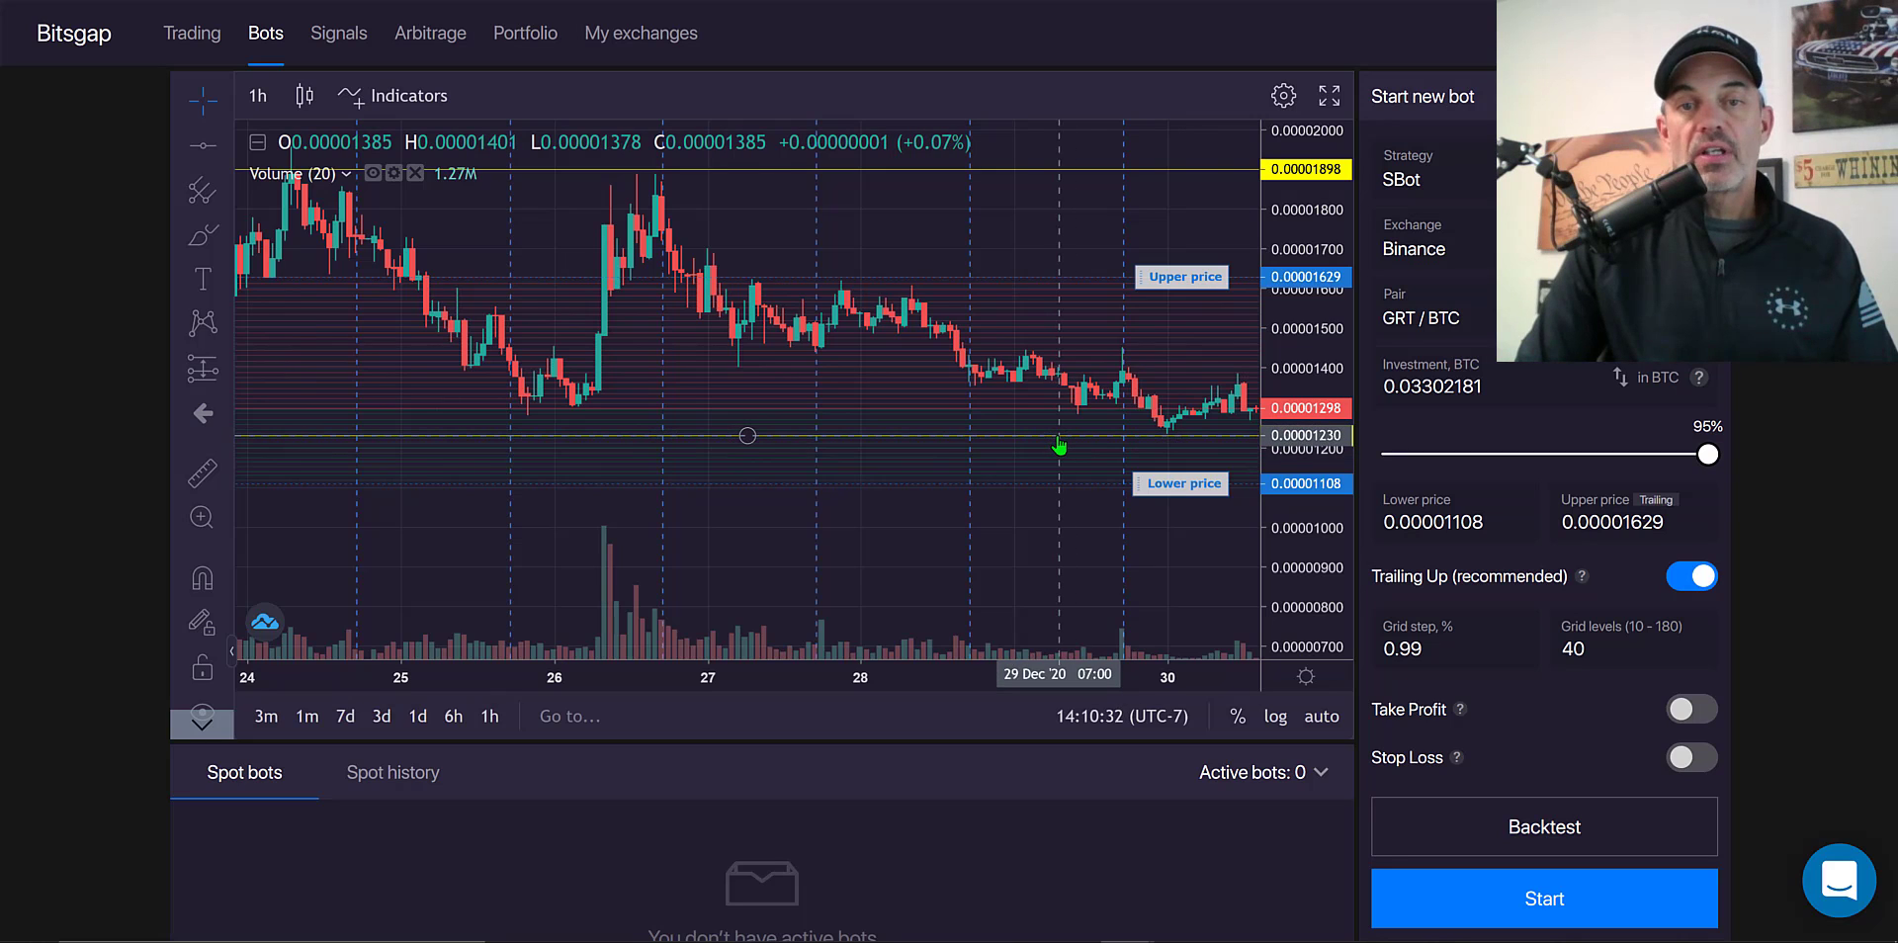
click(1058, 441)
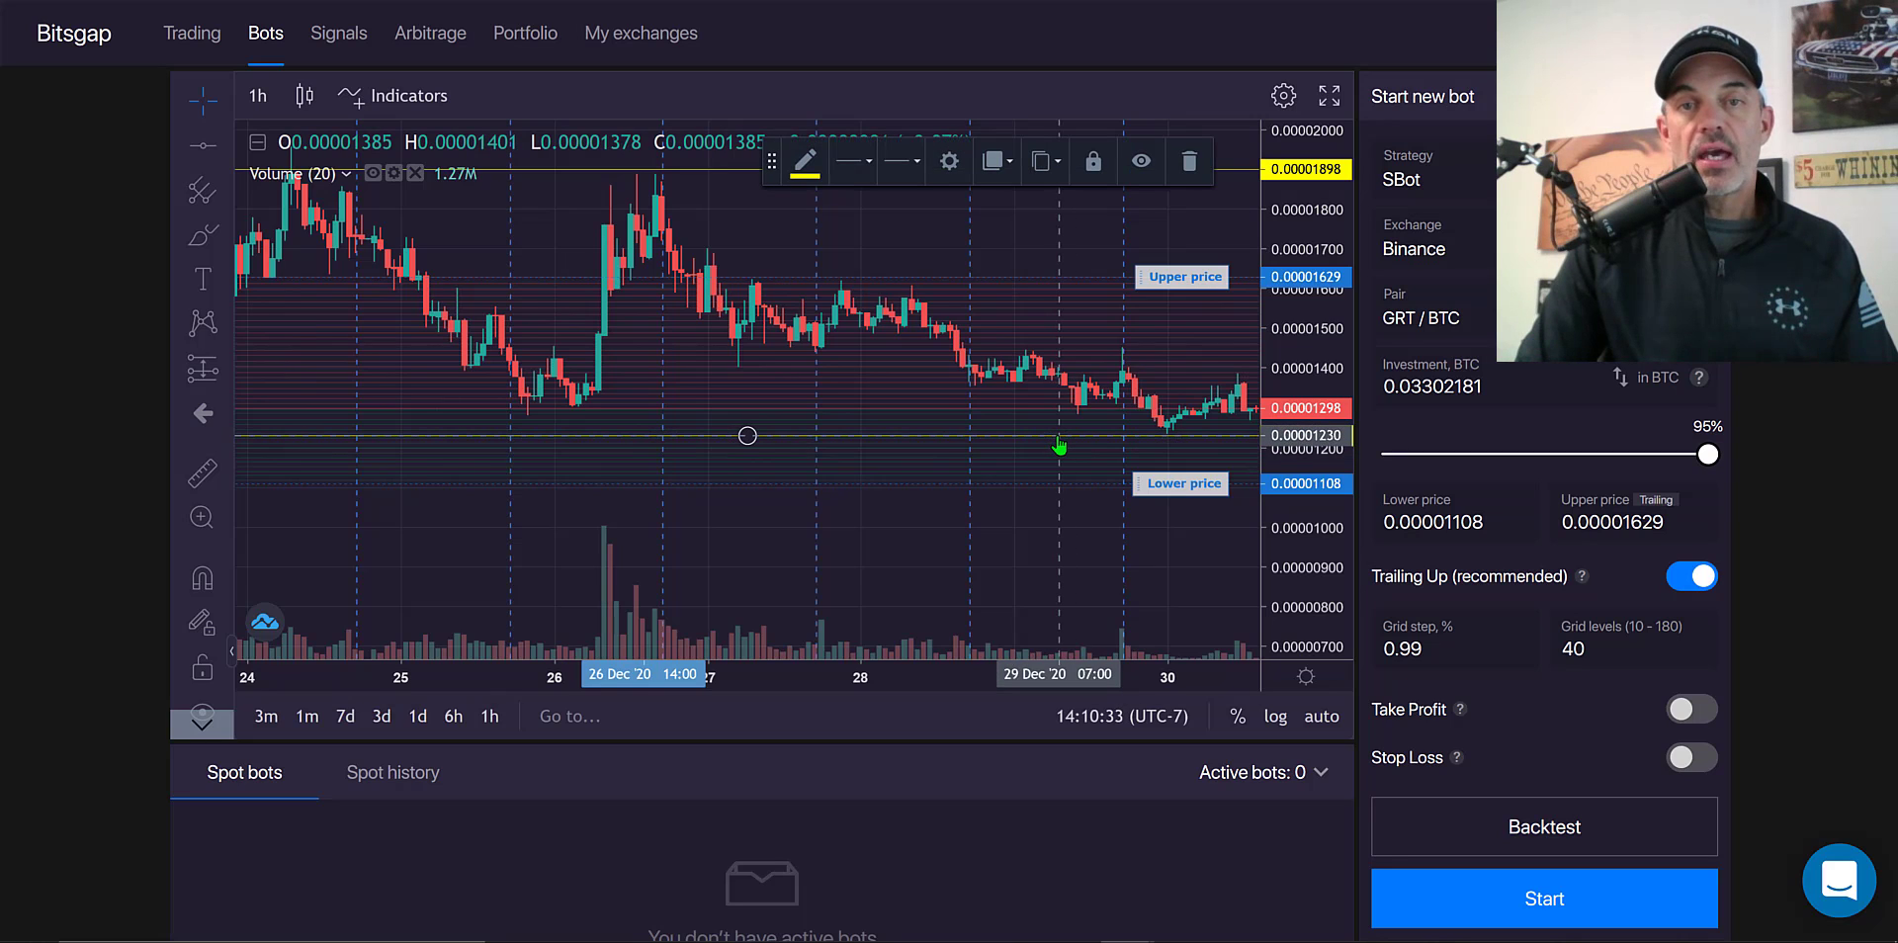
click(1191, 166)
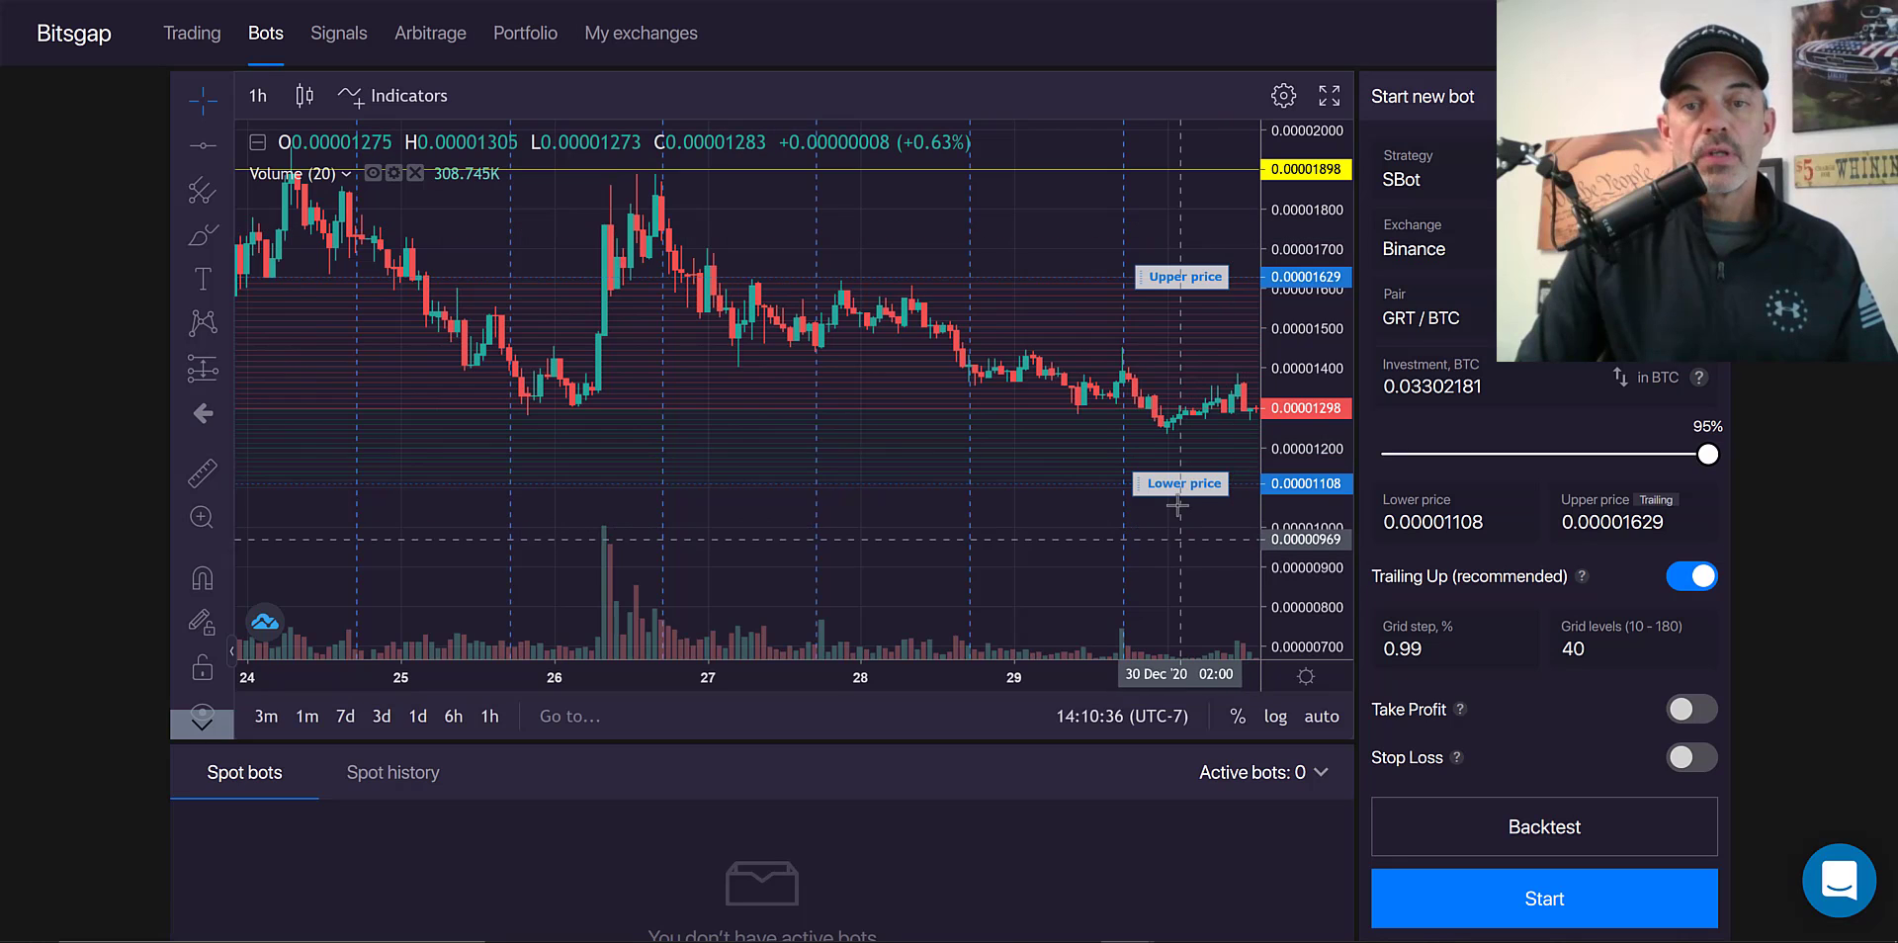
drag(1180, 477, 1181, 445)
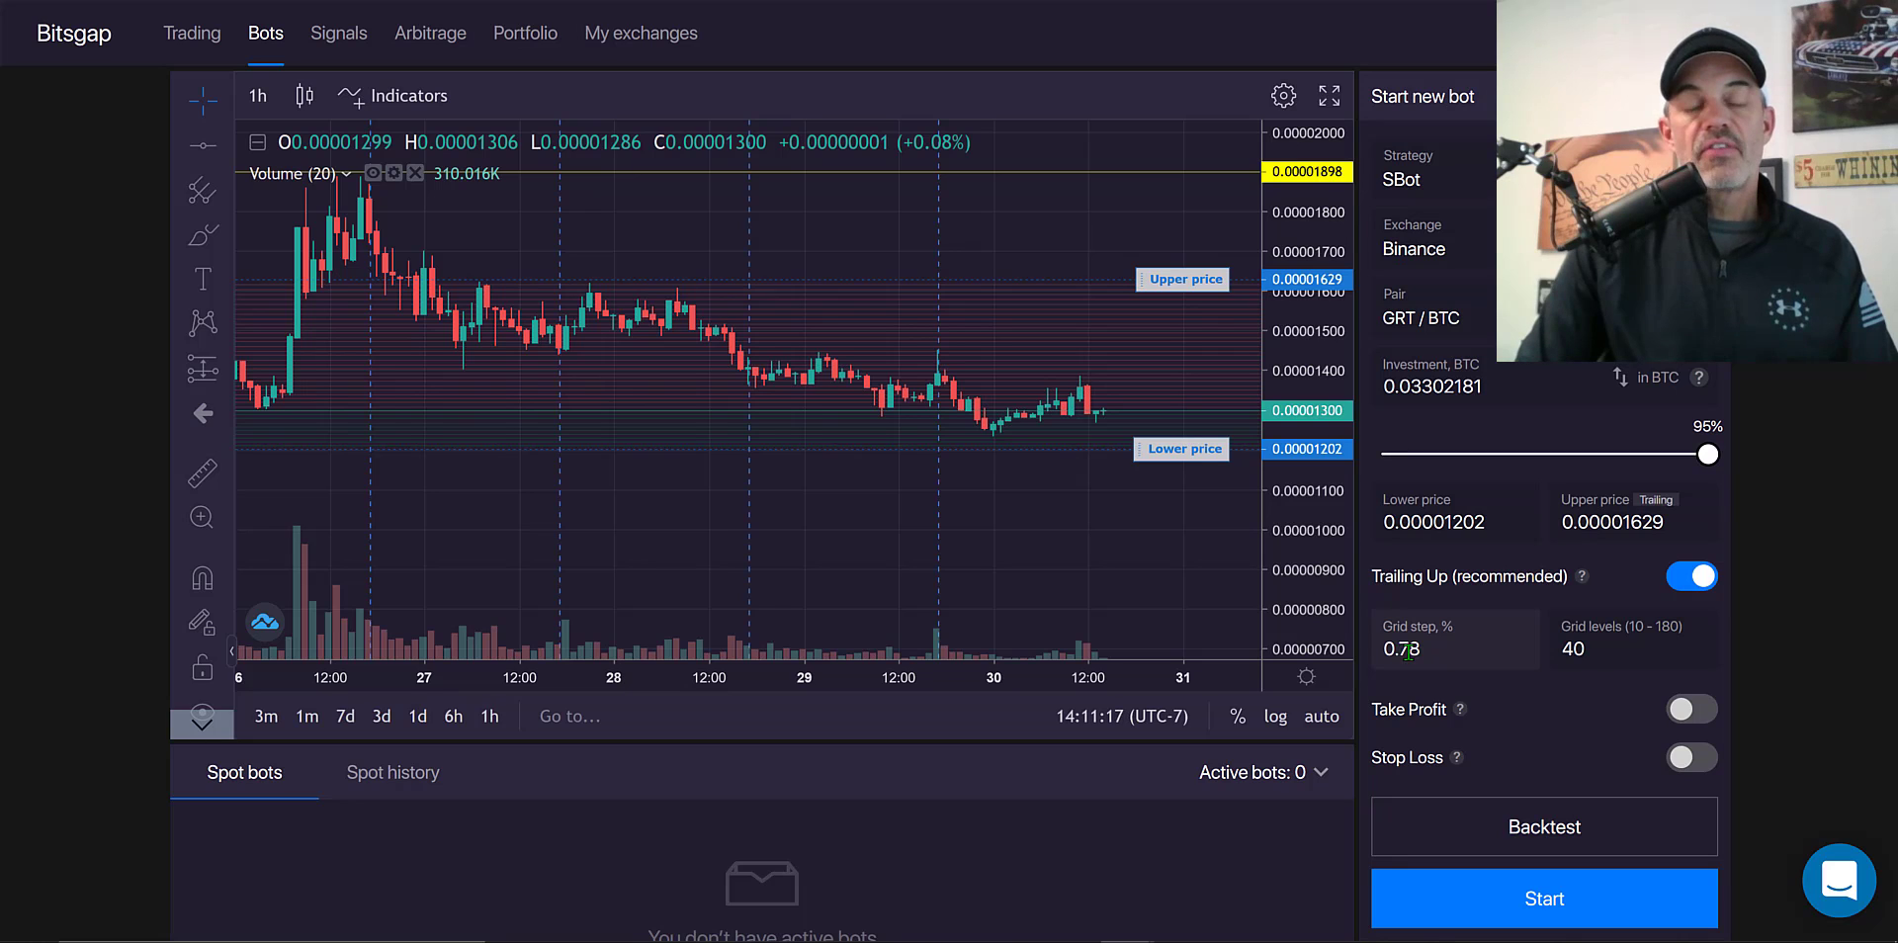
- Enable Stop Loss at the default price of 0.00001165
click(1677, 762)
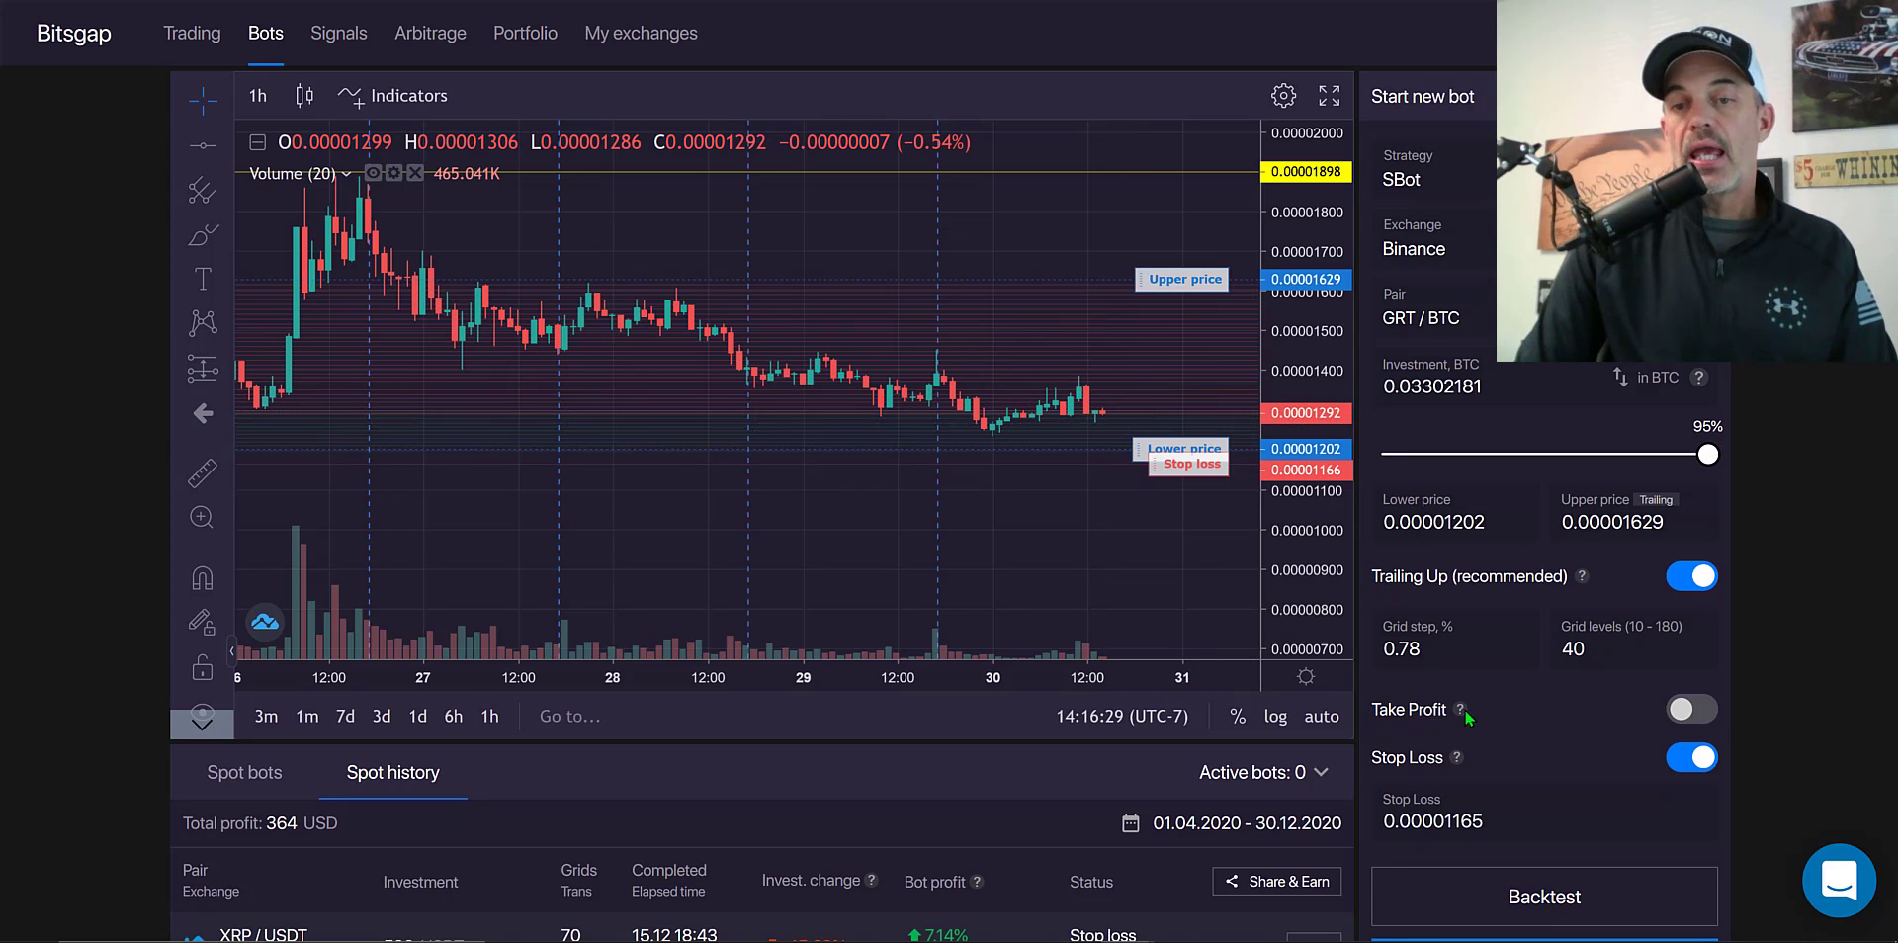
click(1681, 709)
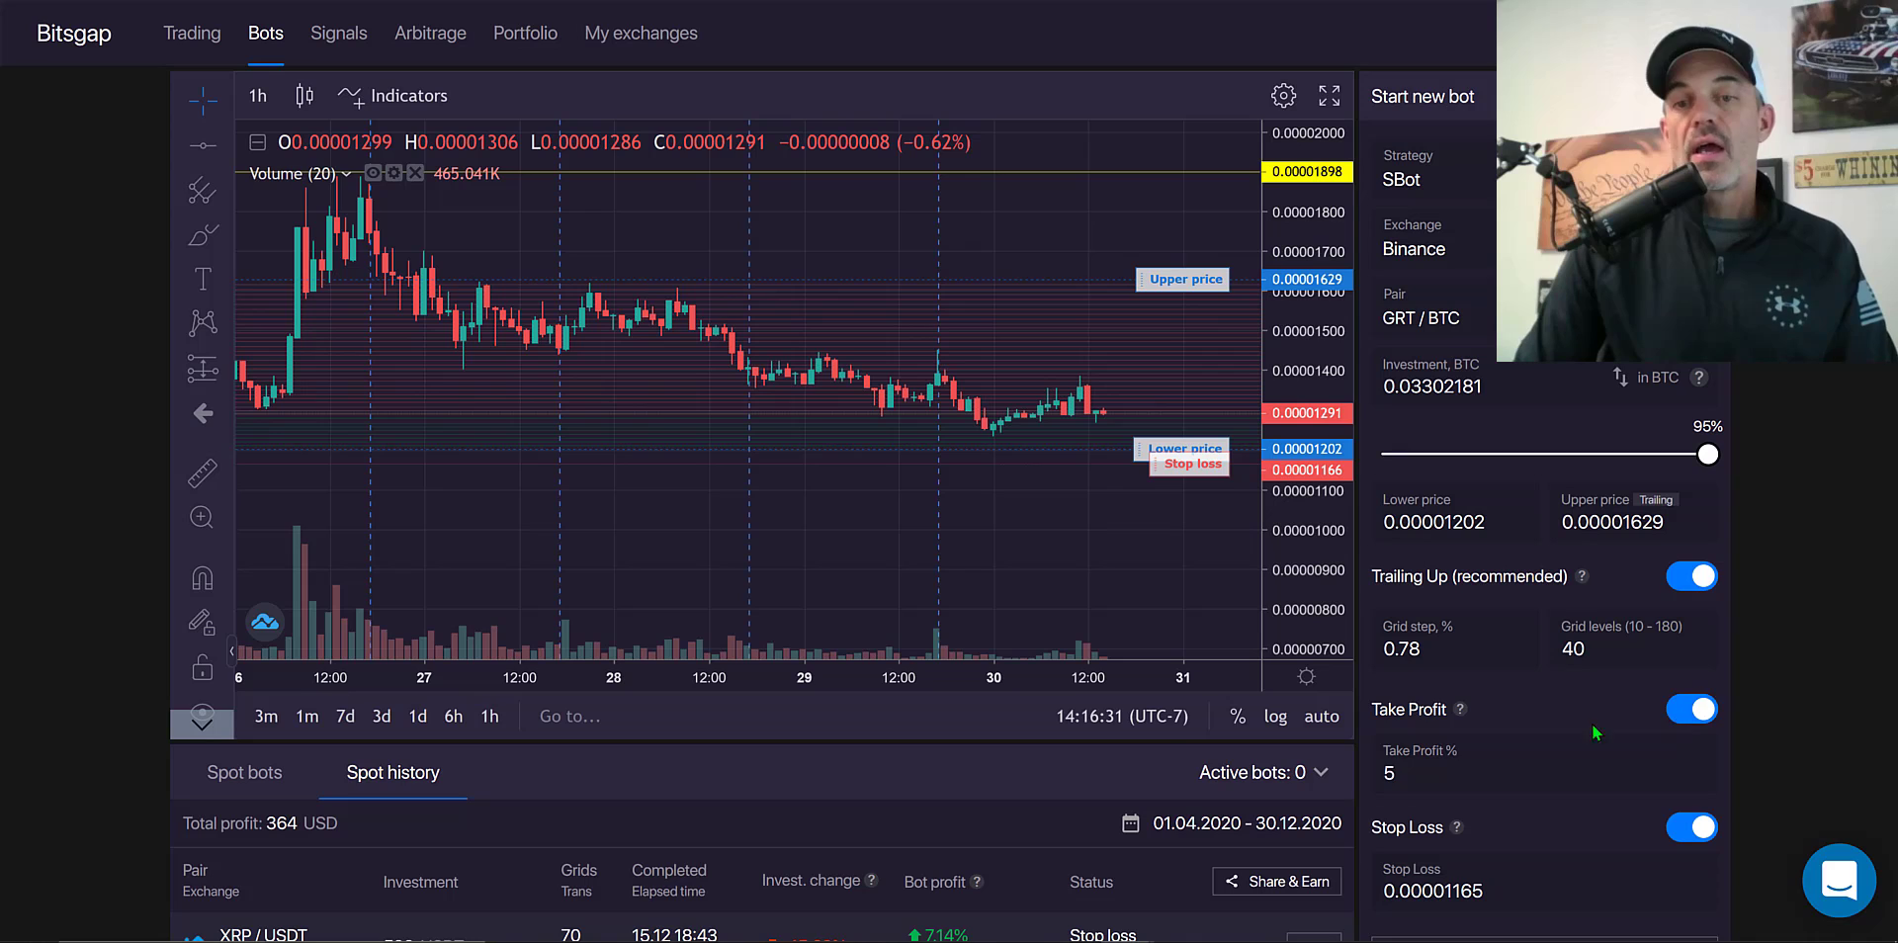
click(1482, 742)
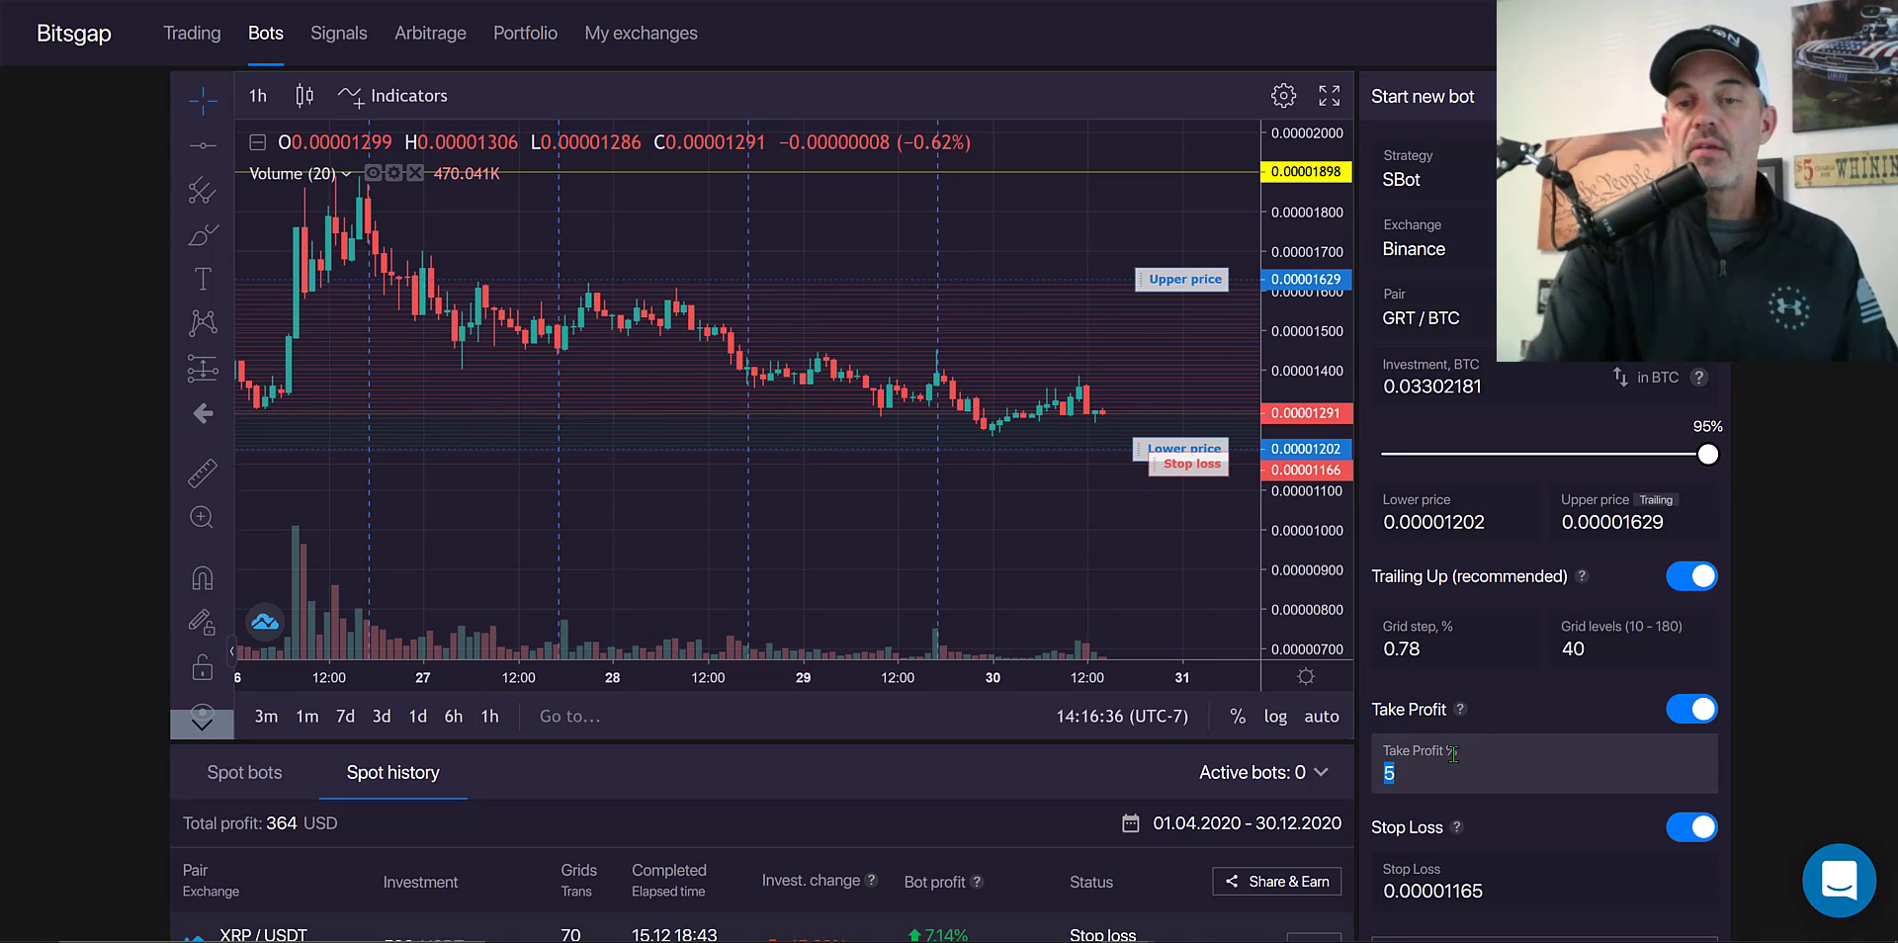
text(10)
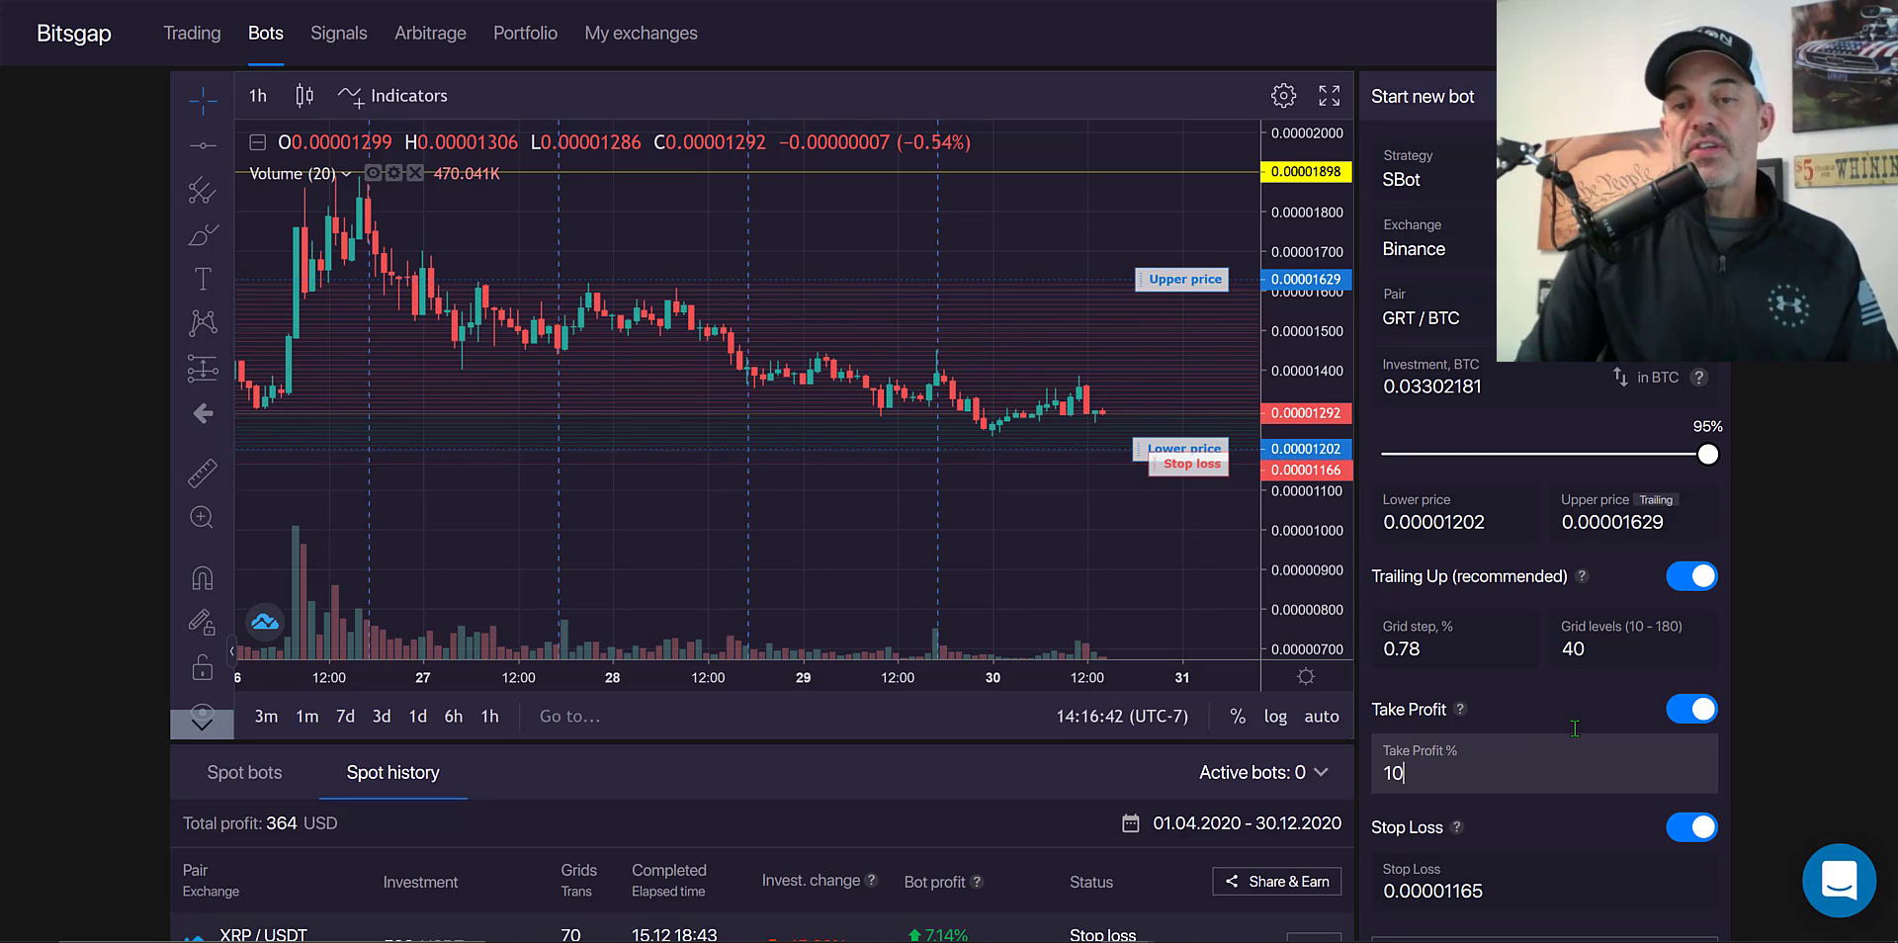
click(1696, 710)
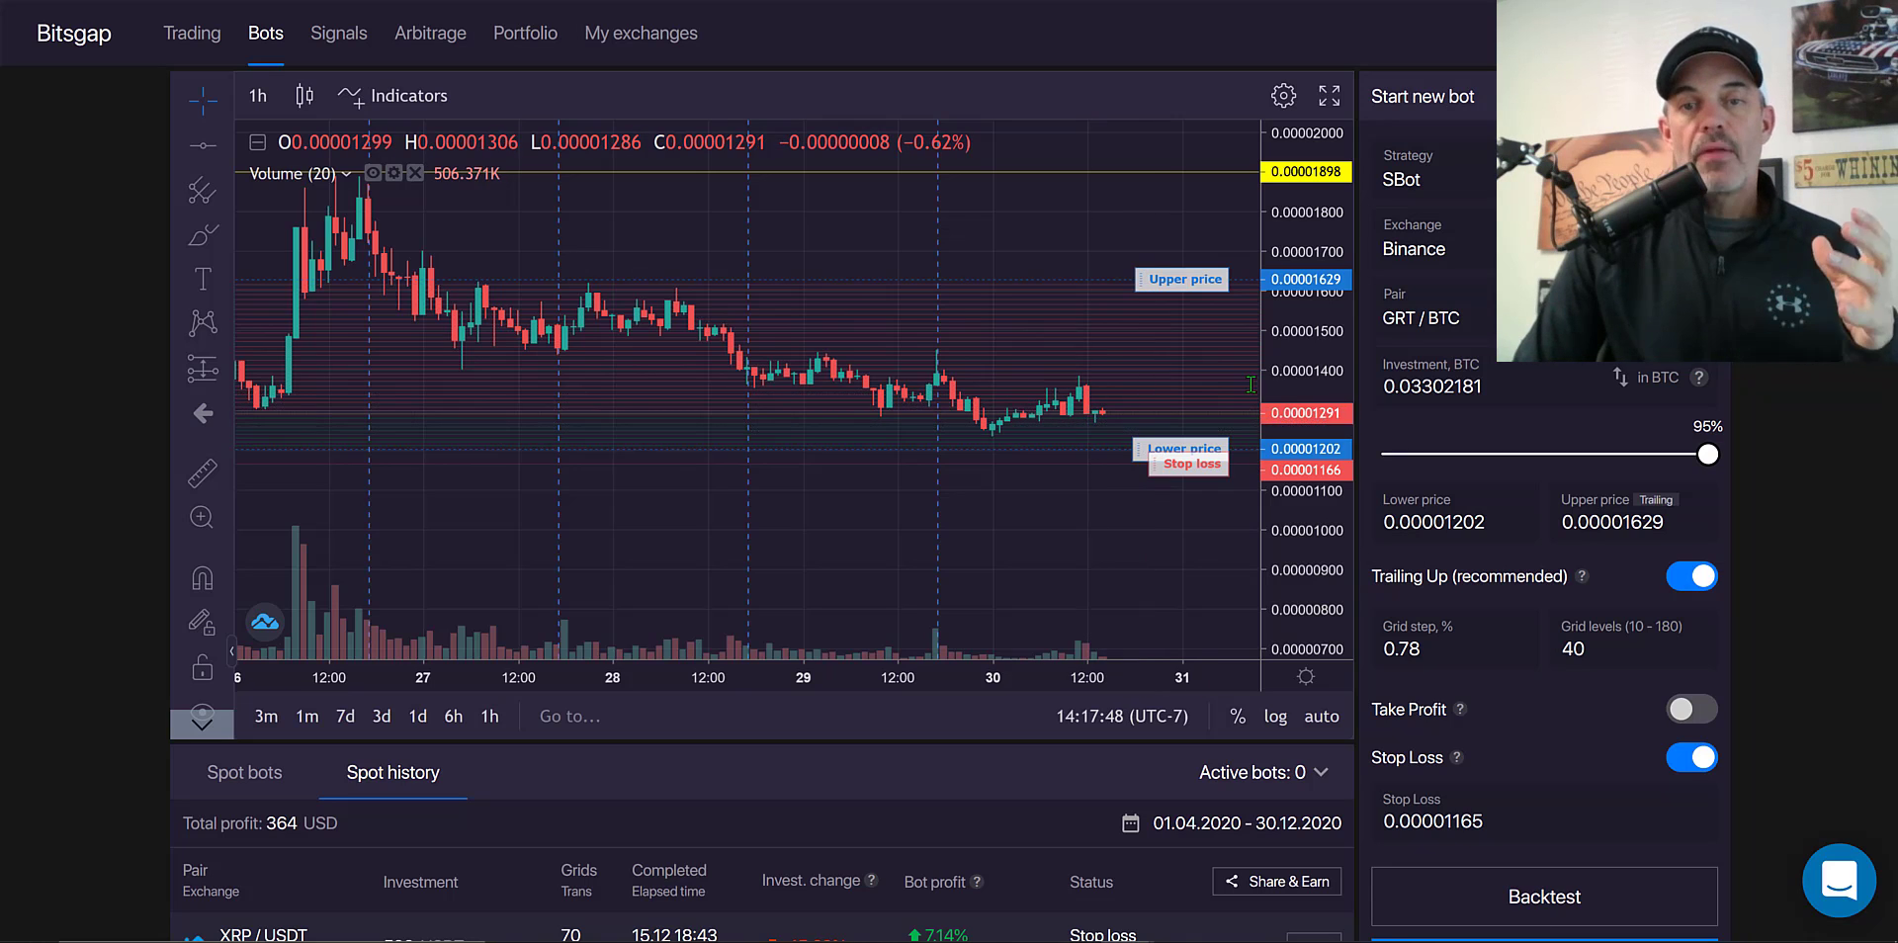
click(1550, 897)
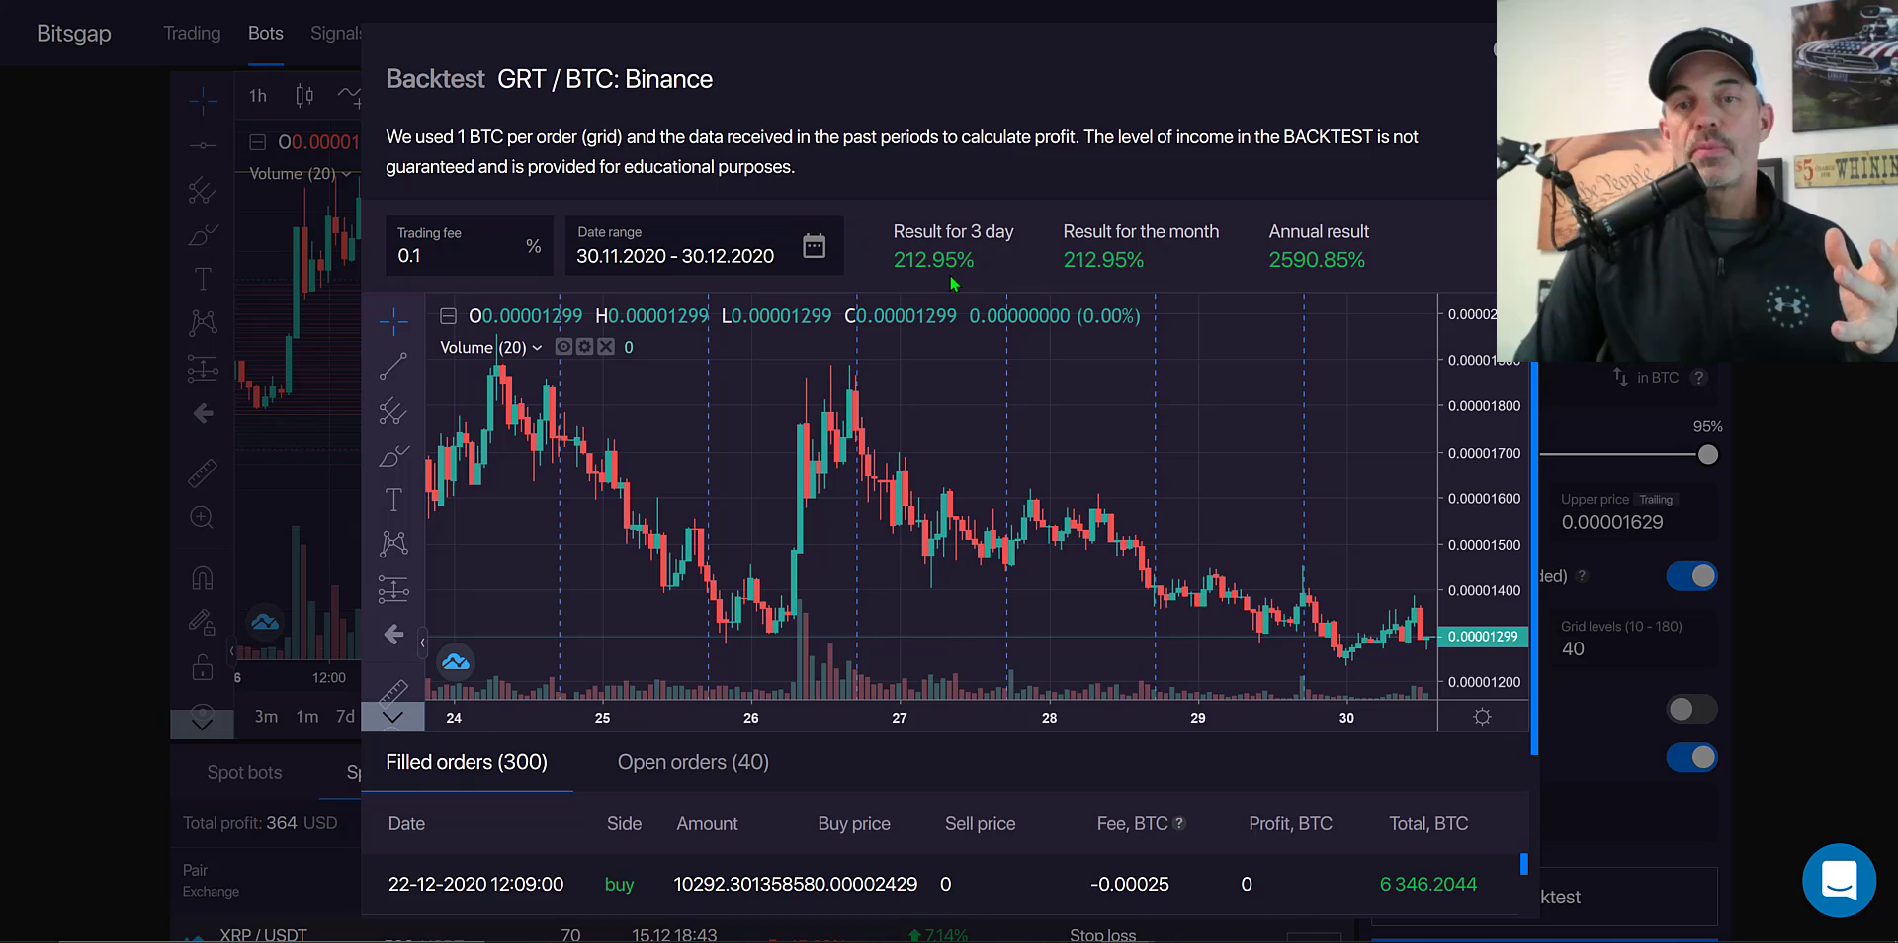
key(Escape)
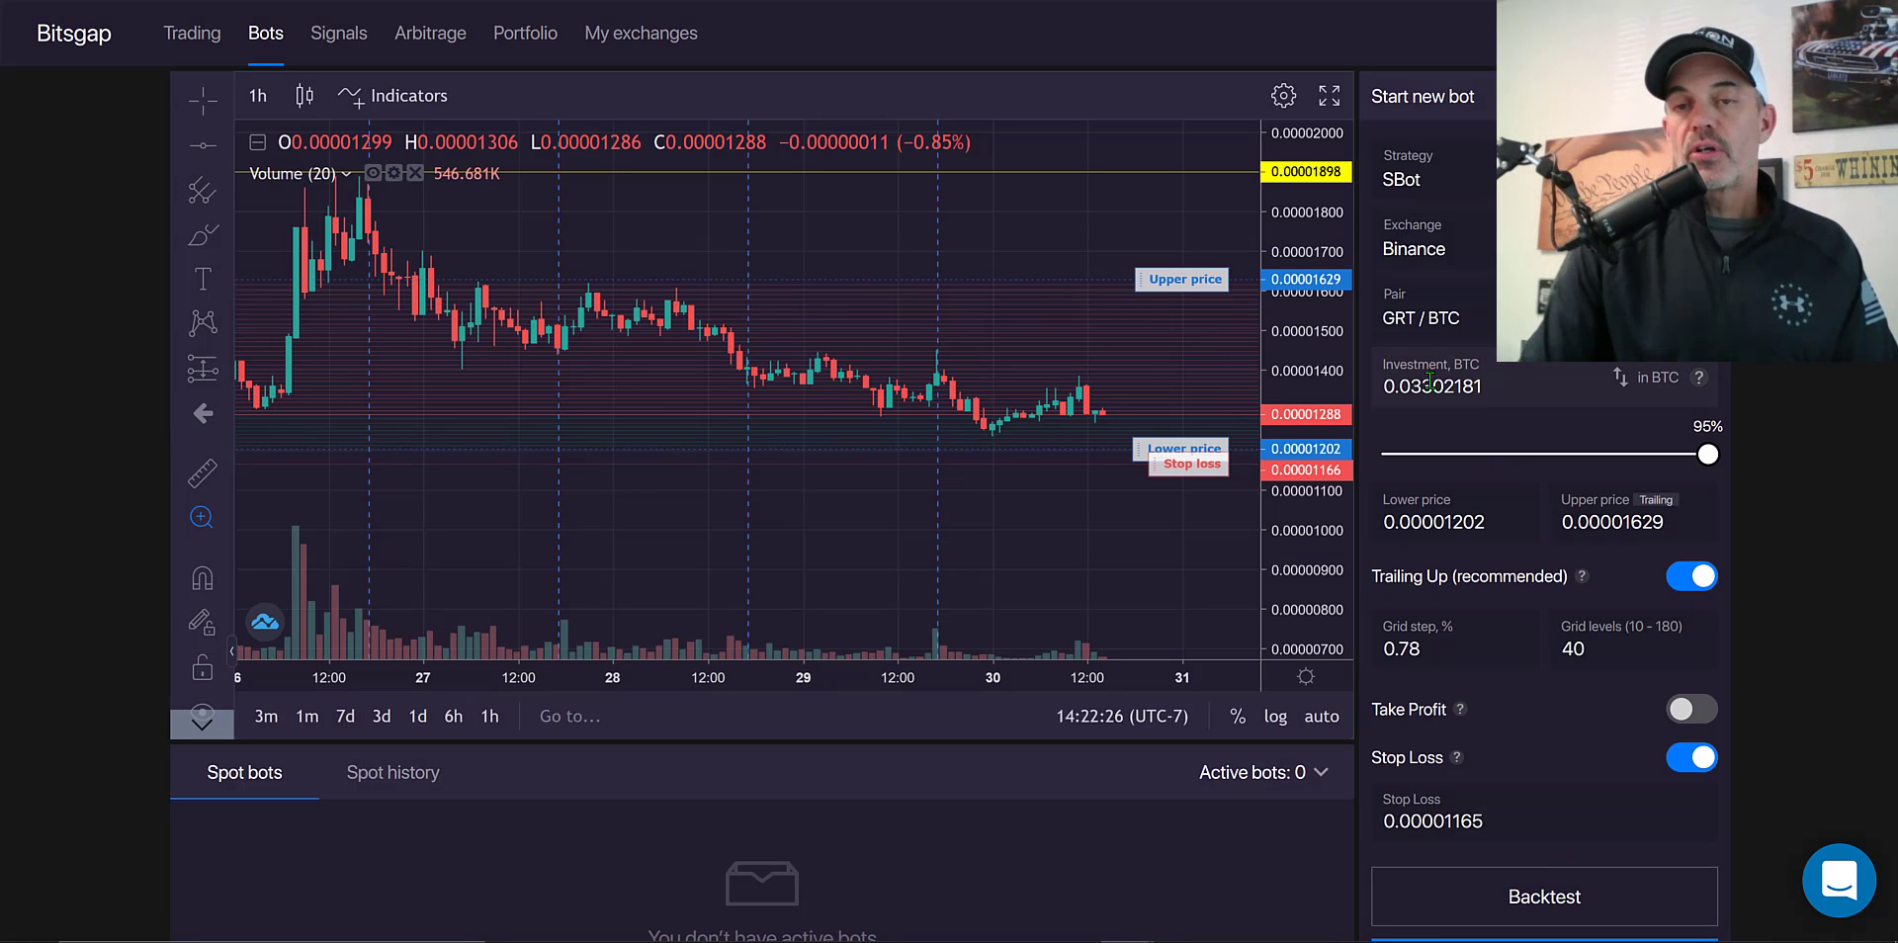
- Set the investment slider to 30% so the bot invests 0.01042794 BTC
drag(1497, 385, 1367, 387)
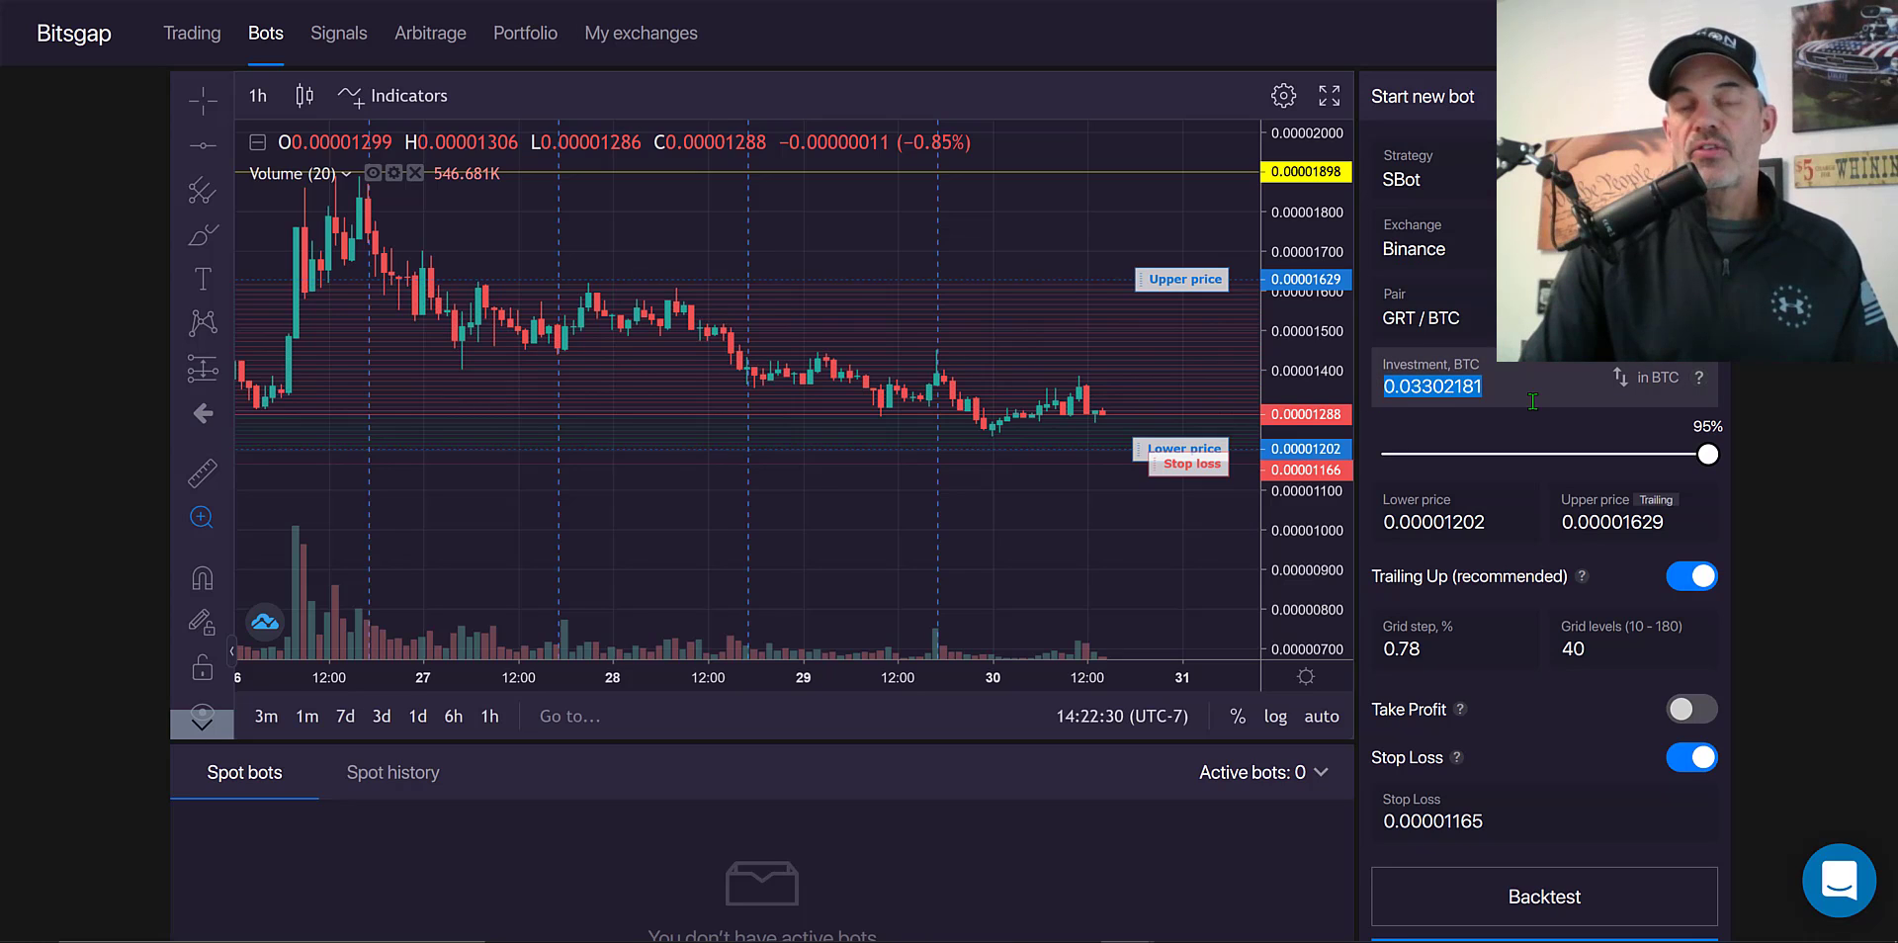
drag(1487, 457, 1446, 476)
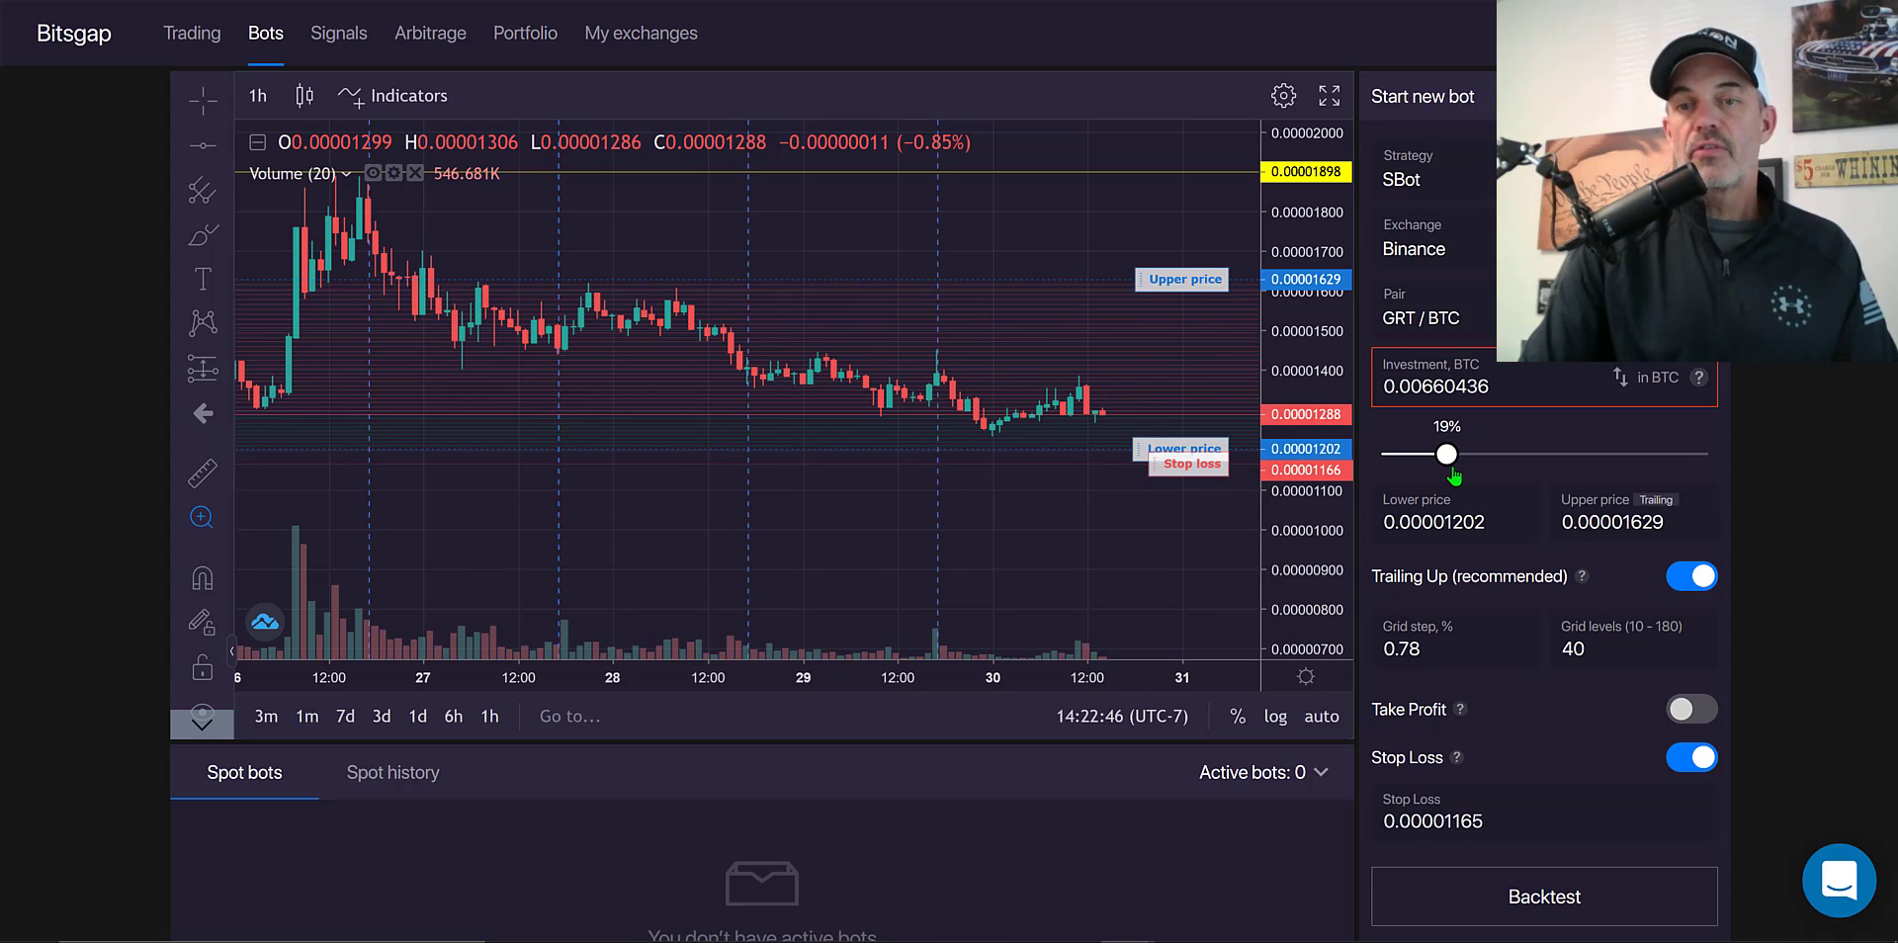
drag(1453, 476, 1484, 475)
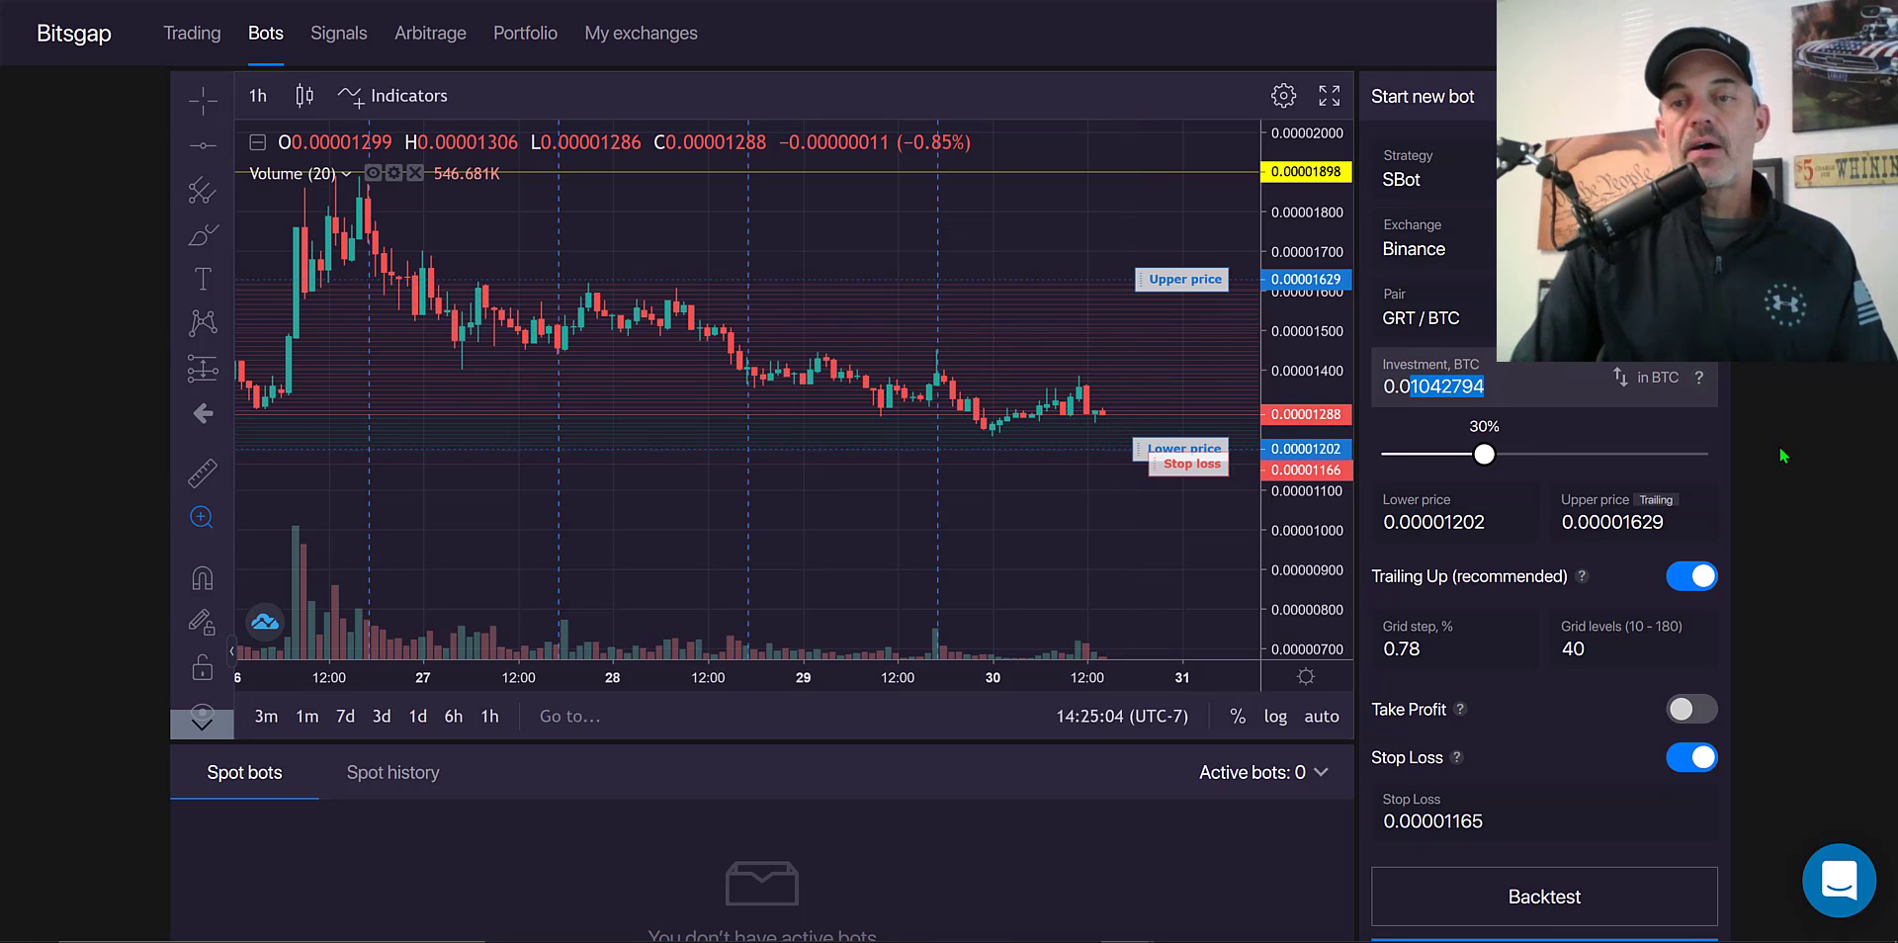
- Start the GRT/BTC SBot and confirm the market buy of 636 GRT
click(1785, 445)
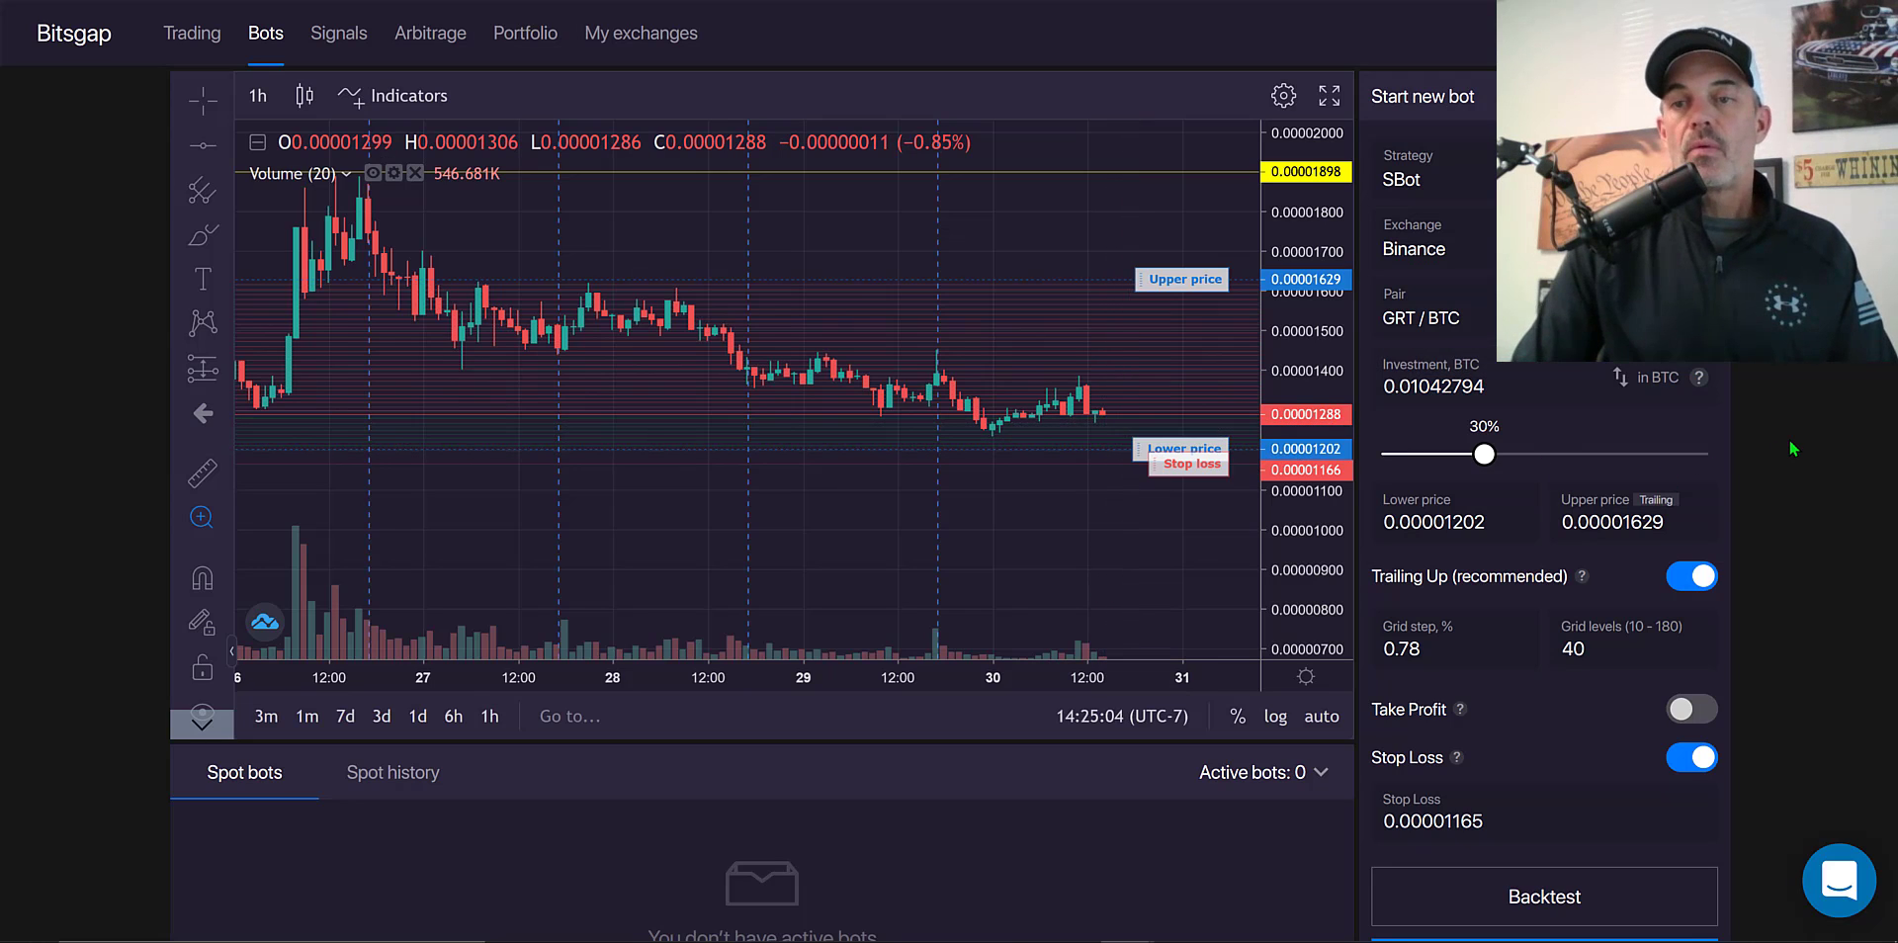
scroll(1791, 441, down, 3)
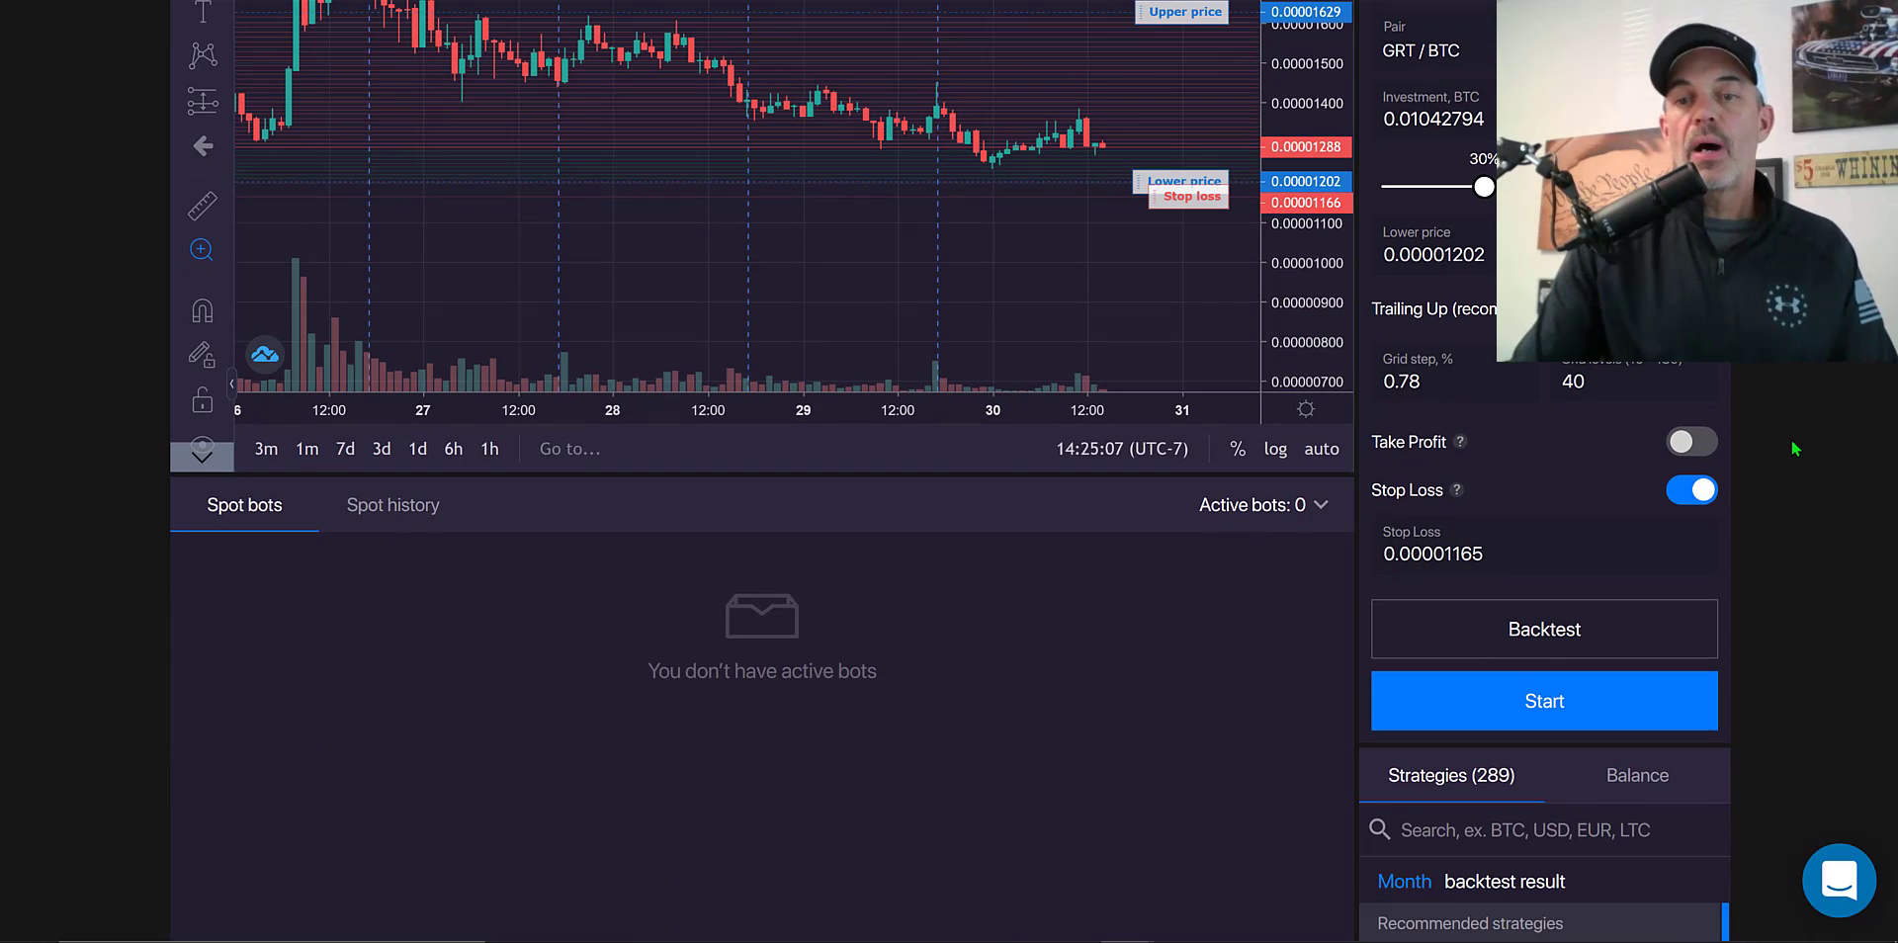
click(1547, 702)
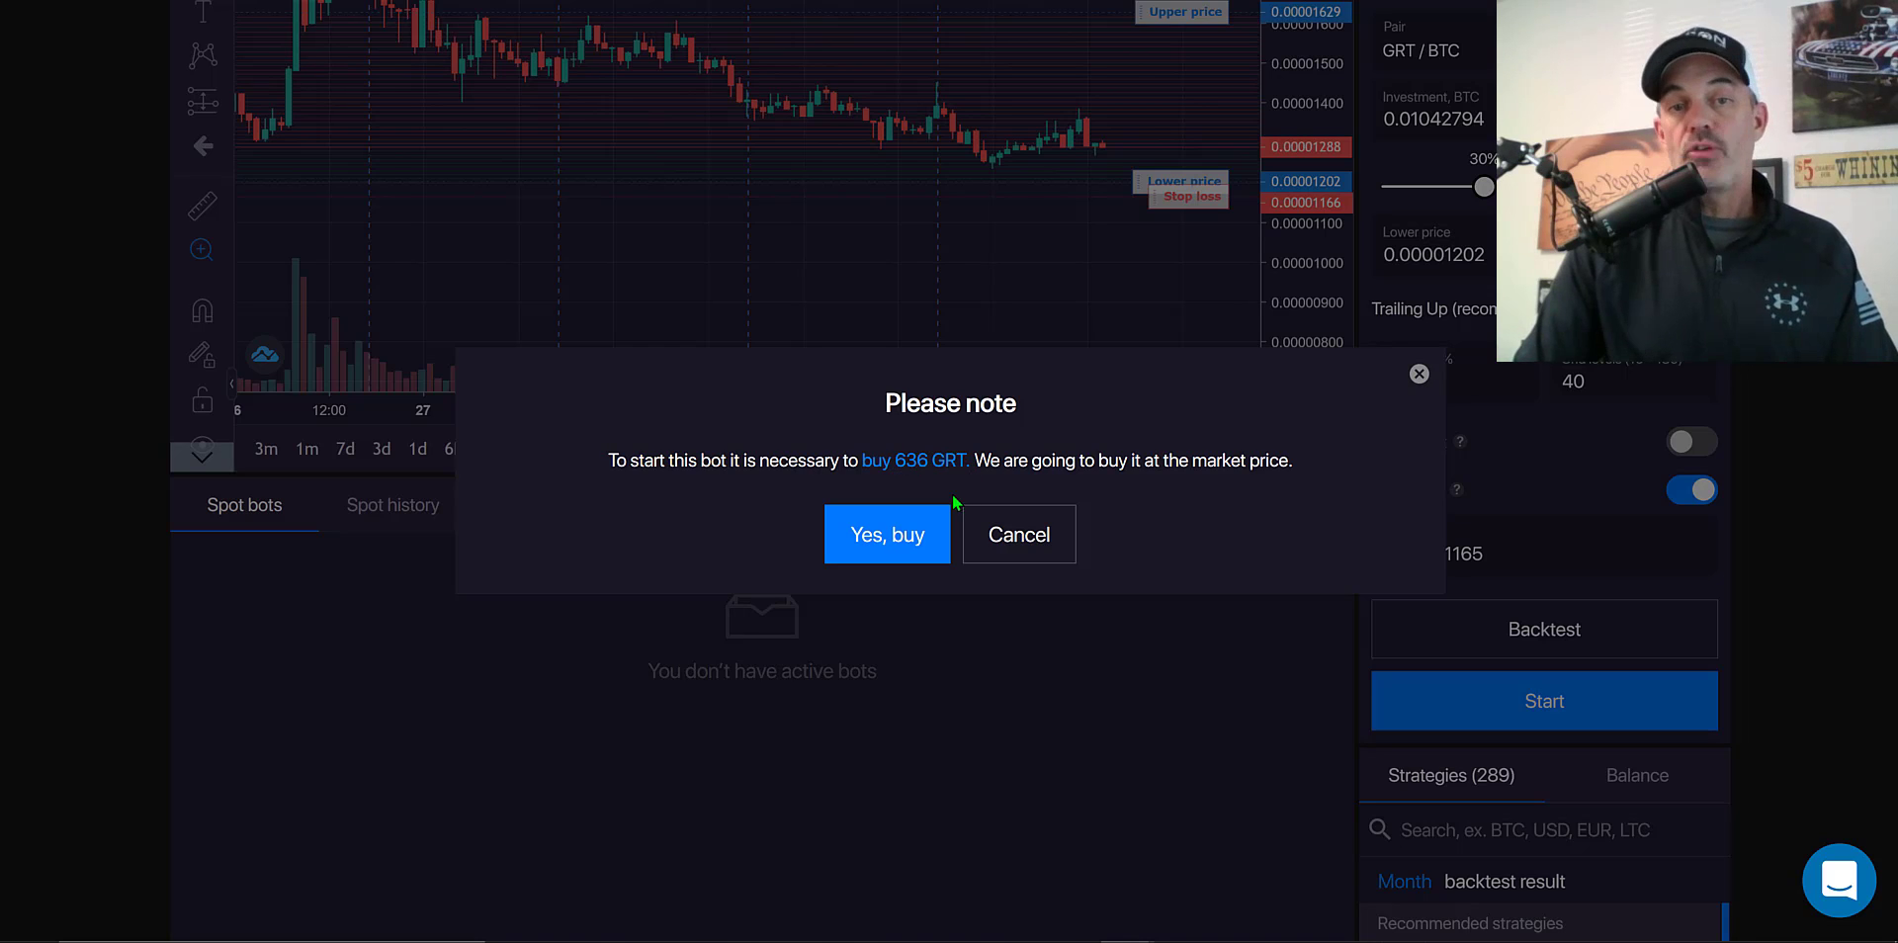
click(925, 524)
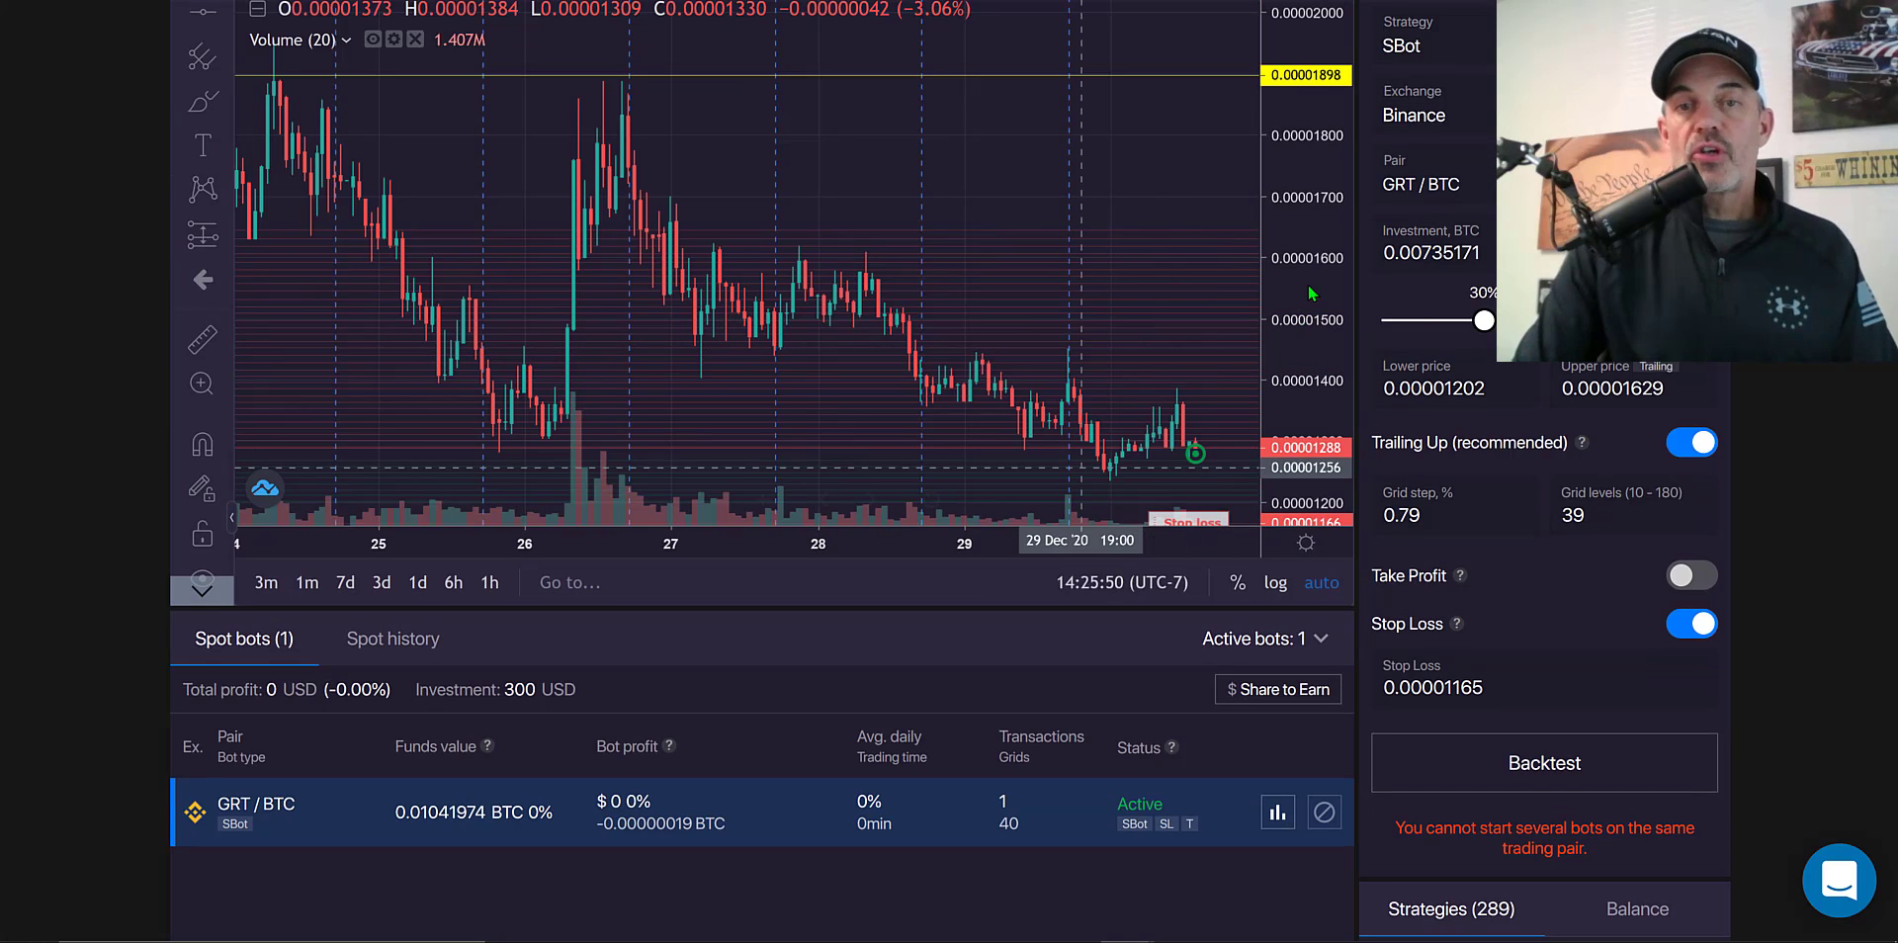
drag(1312, 201, 1239, 393)
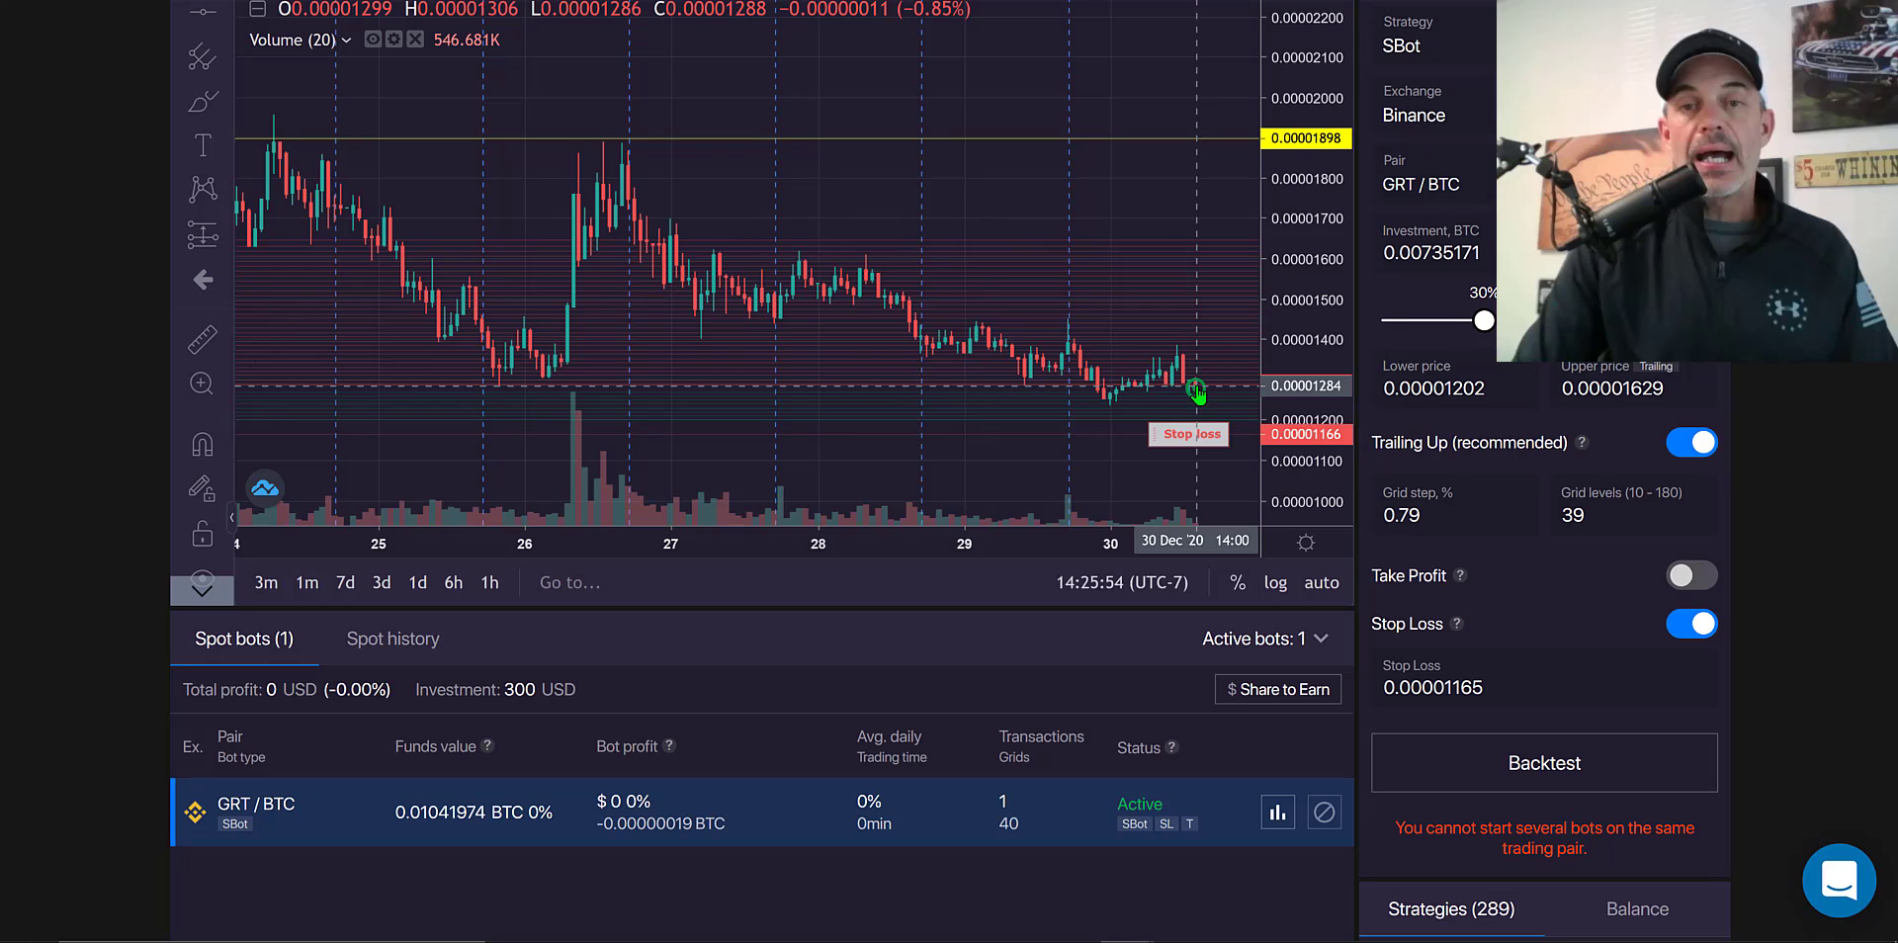